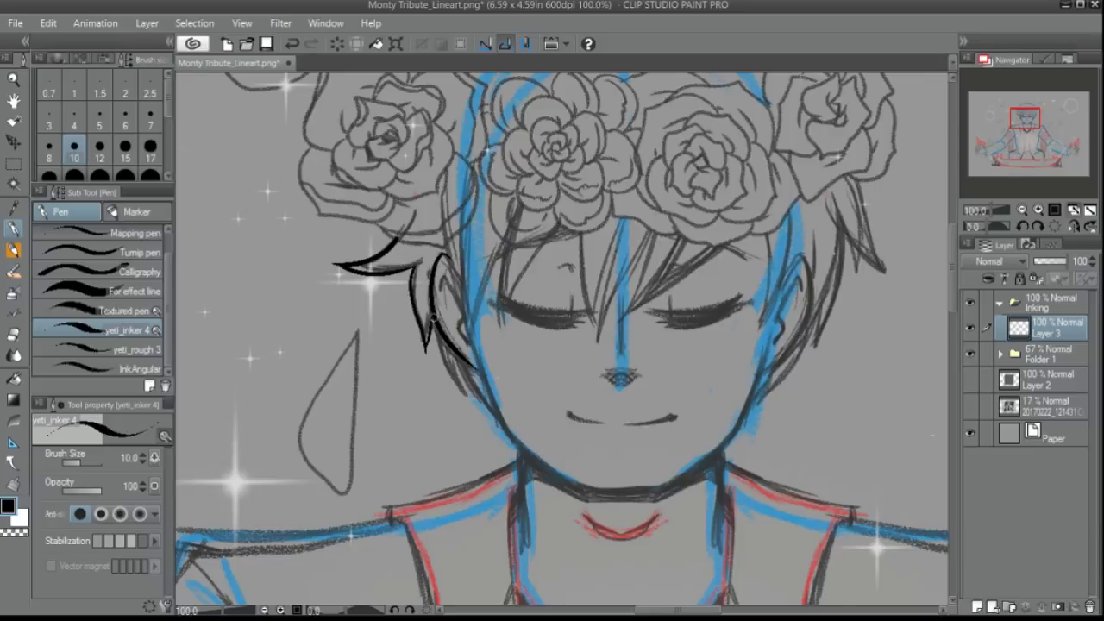
Ink the hair tuft below the left ear and the face's jawline and smile over the sketch
mouse_move(455, 352)
left_mouse_down()
mouse_move(476, 402)
mouse_move(509, 426)
left_mouse_up()
mouse_move(482, 372)
left_mouse_down()
mouse_move(510, 435)
mouse_move(607, 490)
mouse_move(672, 493)
mouse_move(740, 429)
mouse_move(764, 359)
left_mouse_up()
left_click_drag(783, 278, 763, 356)
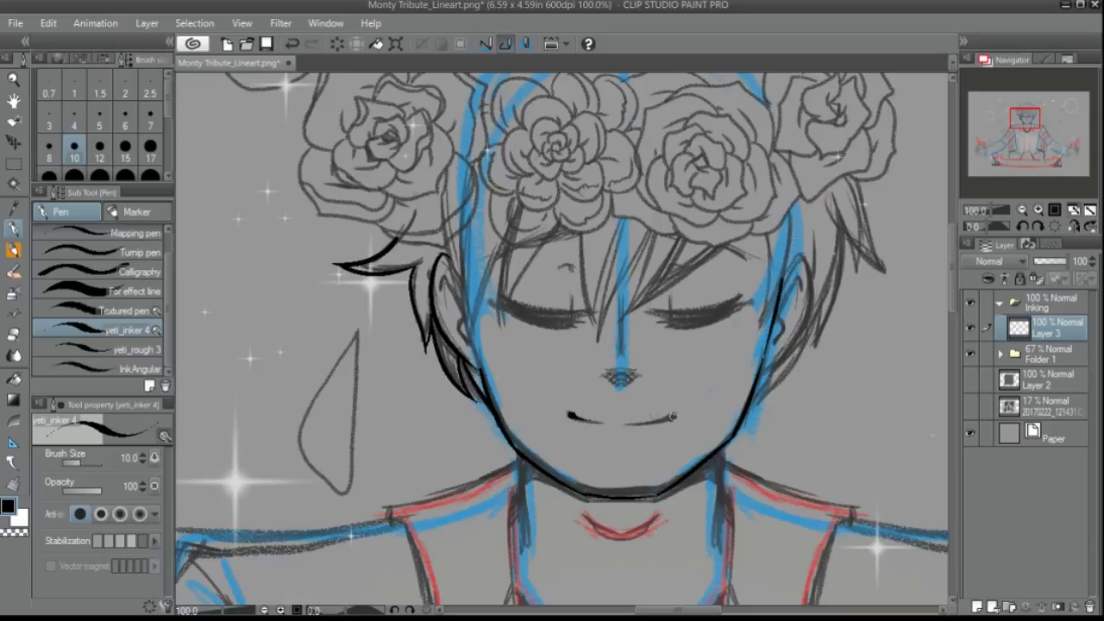
key("ctrl+z")
Ink the line down the nose bridge and the fringe strands beside it, over the right eye and at the right temple
left_click_drag(619, 289, 620, 354)
left_click_drag(656, 233, 627, 314)
left_click_drag(669, 264, 630, 319)
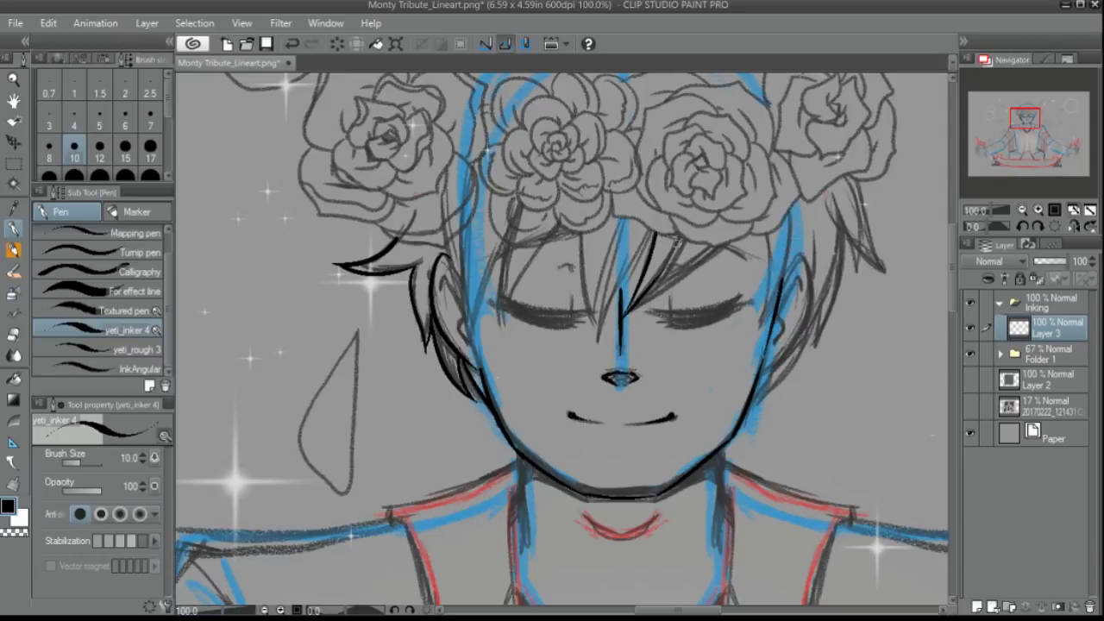
left_click_drag(681, 238, 639, 311)
left_click_drag(735, 243, 634, 329)
left_click_drag(788, 215, 759, 336)
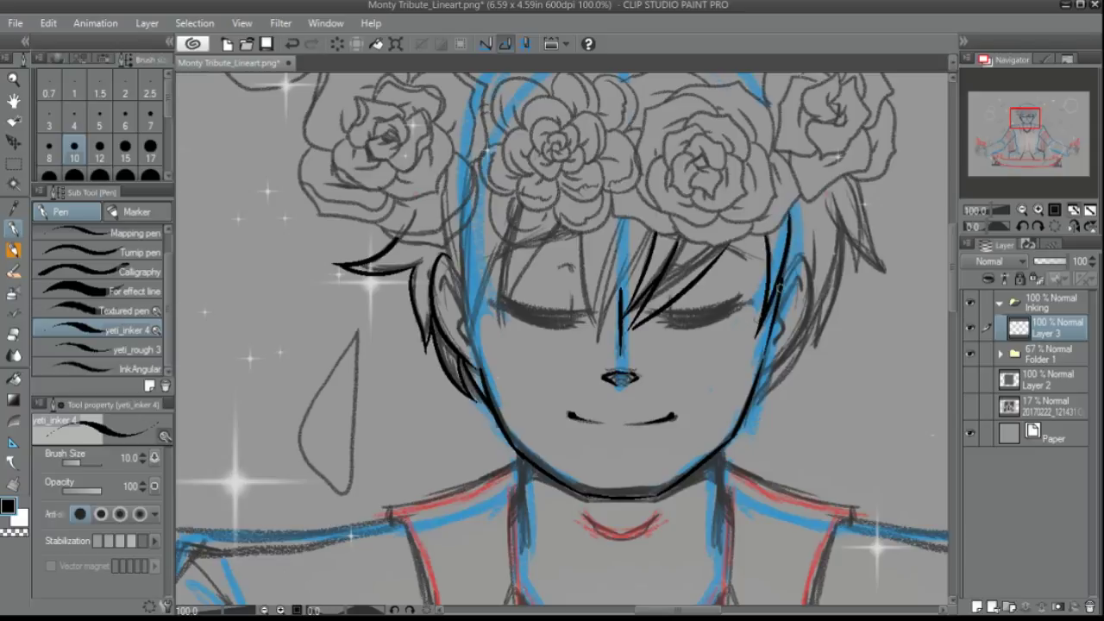
Ink the outline of the right ear
left_click_drag(784, 277, 803, 342)
key("ctrl+z")
mouse_move(785, 252)
left_mouse_down()
mouse_move(811, 312)
mouse_move(764, 385)
left_mouse_up()
key("ctrl+z")
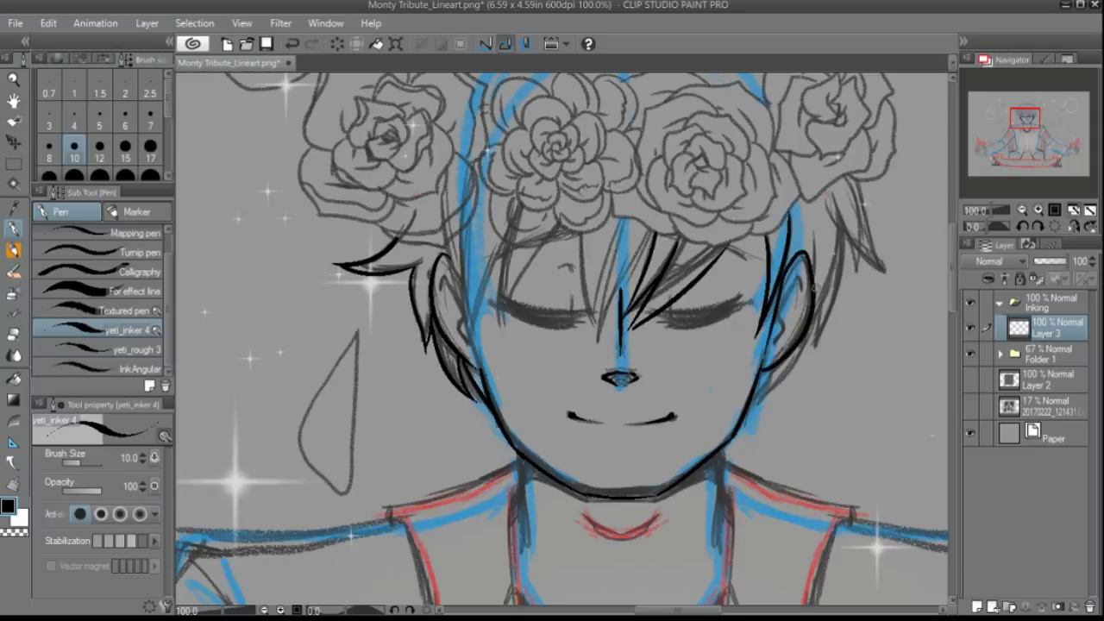
Ink the hair behind the right ear, including the pointed tufts flicking outward below the flower crown
left_click_drag(816, 243, 752, 402)
left_click_drag(816, 316, 750, 409)
key("ctrl+z")
left_click_drag(826, 297, 815, 354)
left_click_drag(849, 220, 823, 340)
left_click_drag(843, 223, 892, 274)
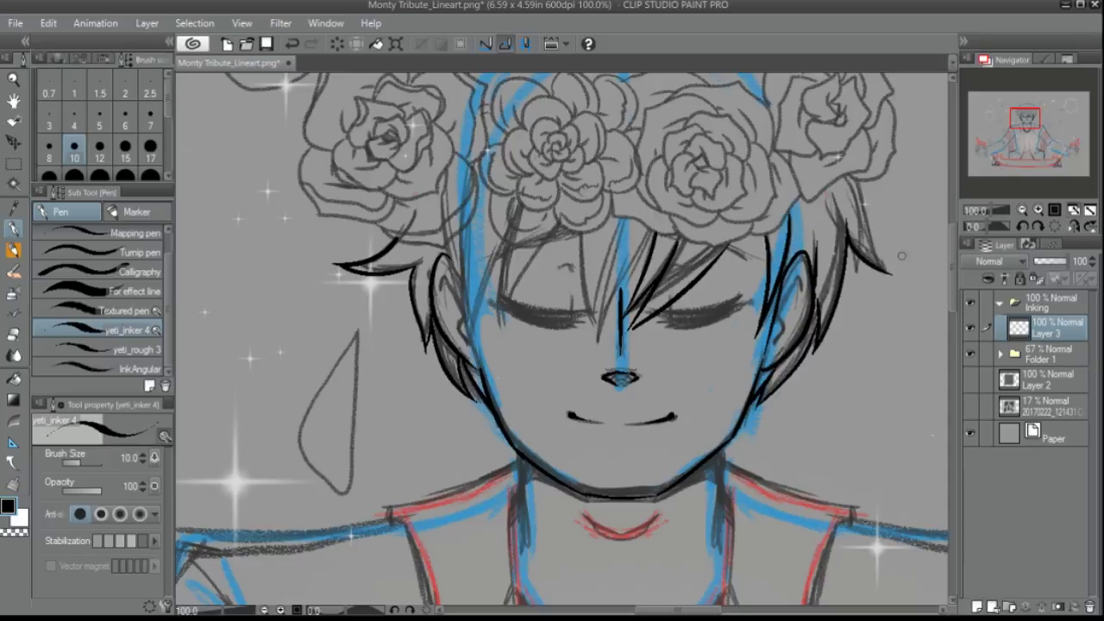
left_click_drag(857, 181, 891, 288)
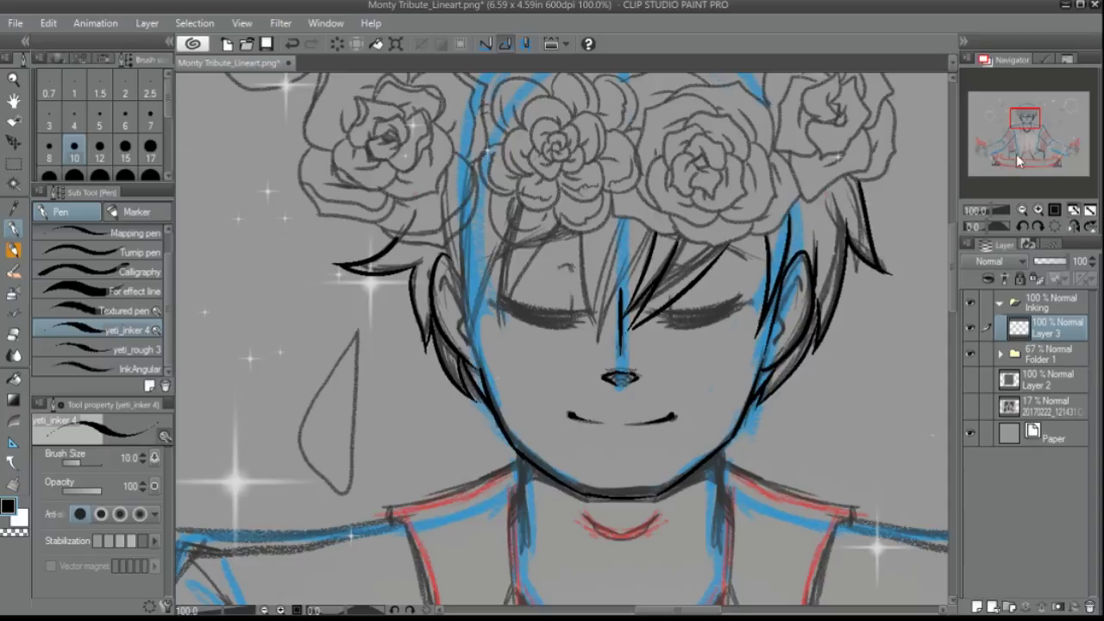
Ink both sides of the neck and the small curve at the throat
mouse_move(534, 447)
left_mouse_down()
mouse_move(514, 320)
mouse_move(500, 438)
left_mouse_up()
left_click_drag(702, 321, 699, 431)
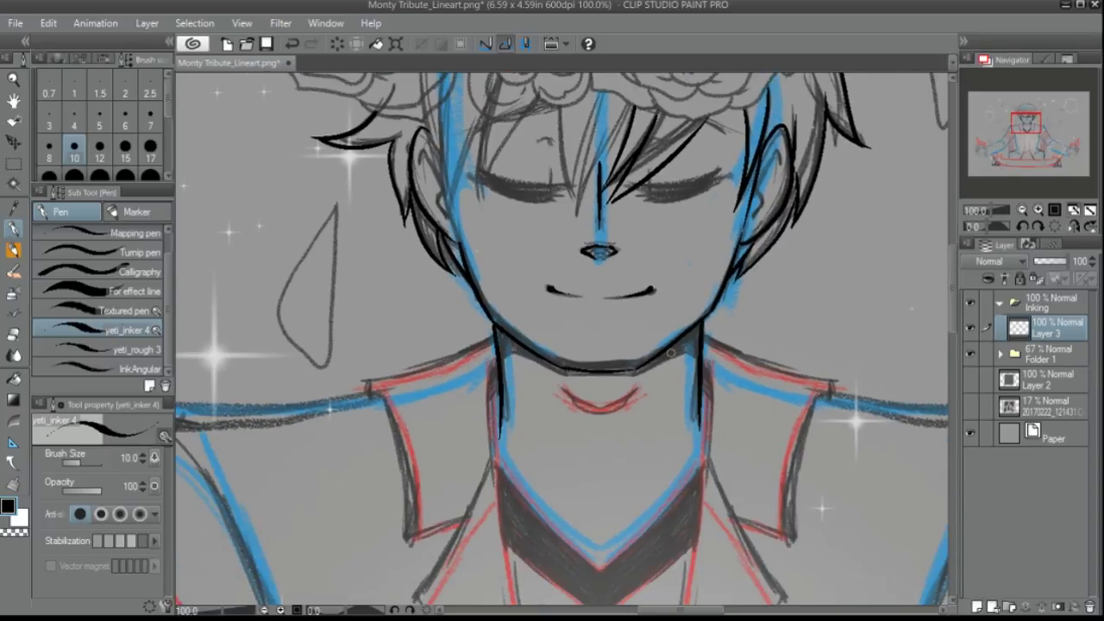
left_click_drag(582, 393, 631, 402)
Ink the central fringe strands that fall between the two closed eyes
scroll(606, 299, "up", 5)
mouse_move(700, 220)
left_mouse_down()
mouse_move(796, 204)
mouse_move(773, 250)
left_mouse_up()
key("ctrl+z")
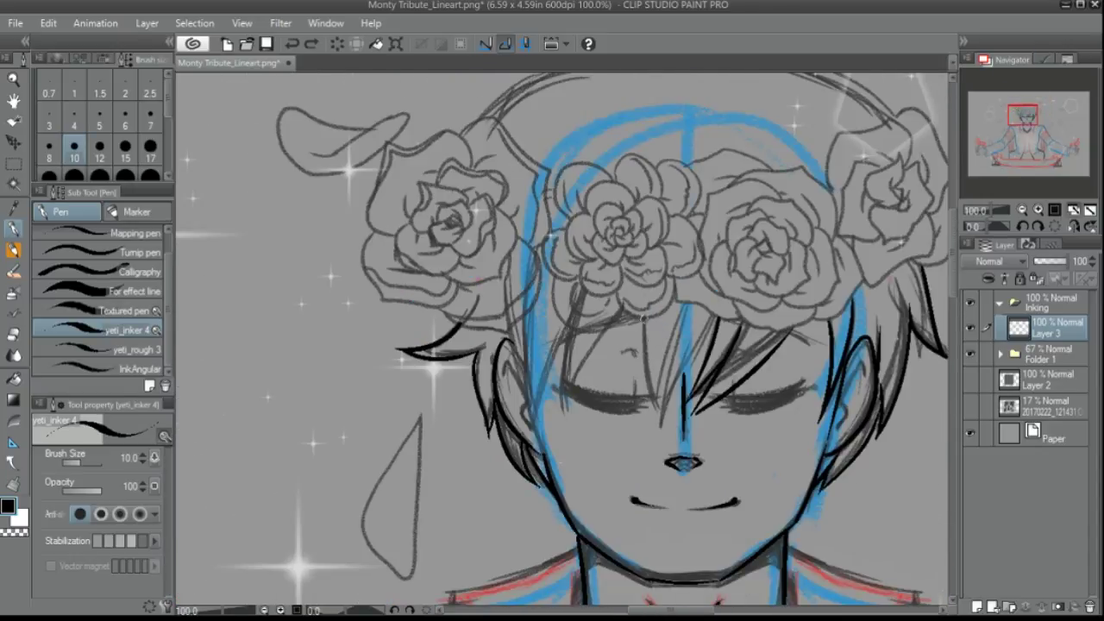
mouse_move(678, 316)
left_mouse_down()
mouse_move(644, 410)
mouse_move(659, 426)
left_mouse_up()
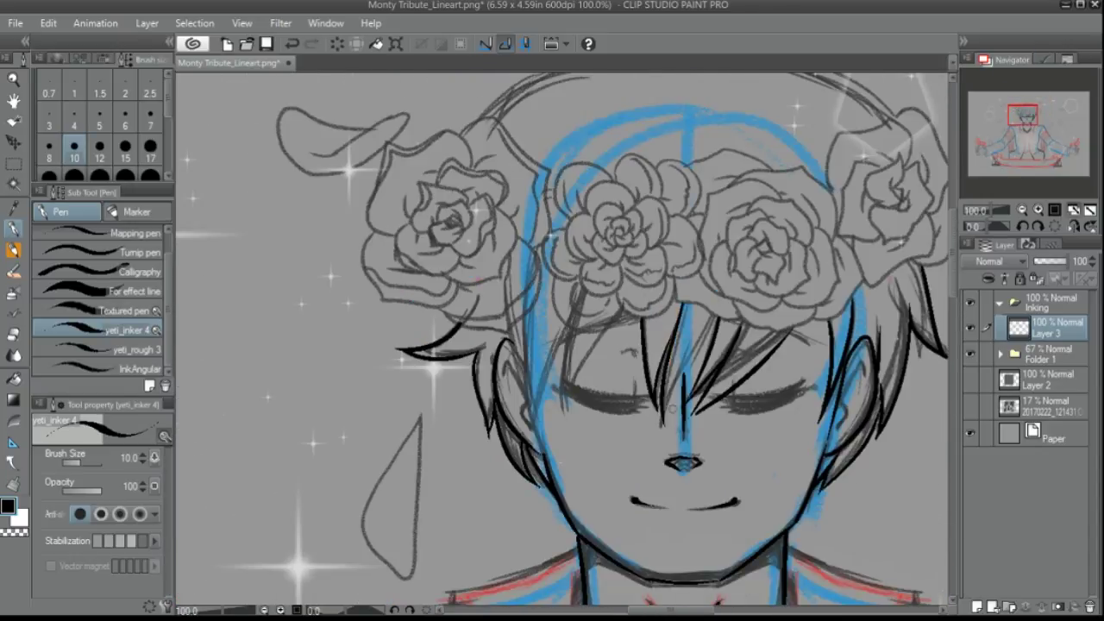
left_click_drag(714, 328, 666, 423)
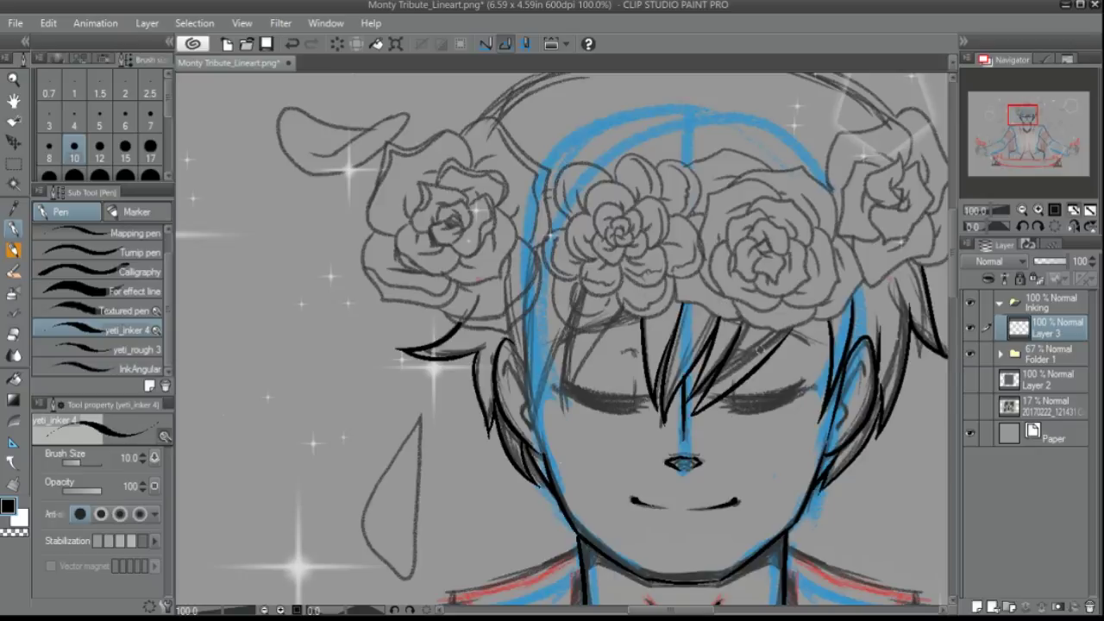
Ink the fringe strands over the left eye and the sidelock in front of the left ear
left_click_drag(626, 305, 566, 419)
left_click_drag(585, 295, 563, 409)
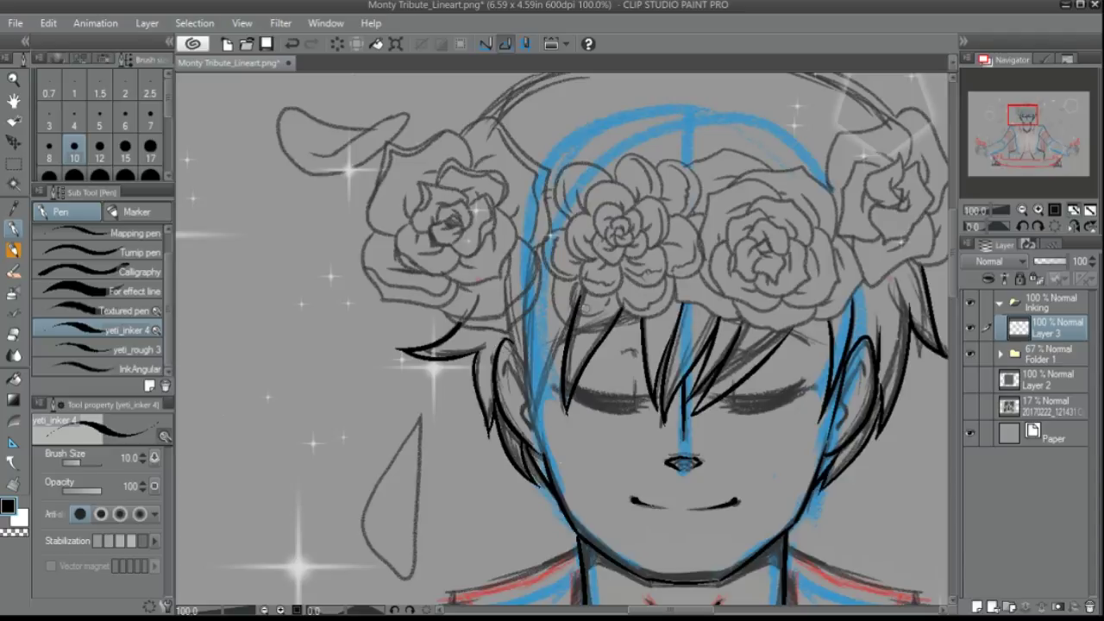
left_click_drag(578, 302, 531, 447)
left_click_drag(541, 324, 516, 447)
Ink the long front line from the left of the neck down the torso and the left shoulder line to the upper arm
key("ctrl+minus")
left_click_drag(1025, 115, 1025, 138)
left_click_drag(557, 164, 601, 591)
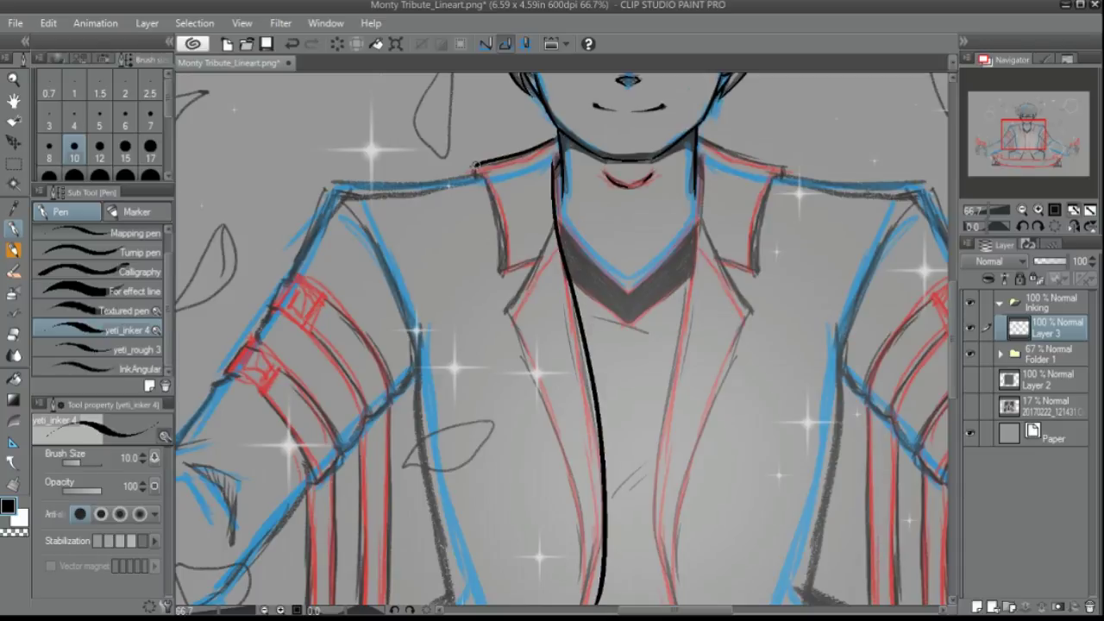
mouse_move(552, 142)
left_mouse_down()
mouse_move(334, 188)
mouse_move(344, 195)
mouse_move(287, 277)
left_mouse_up()
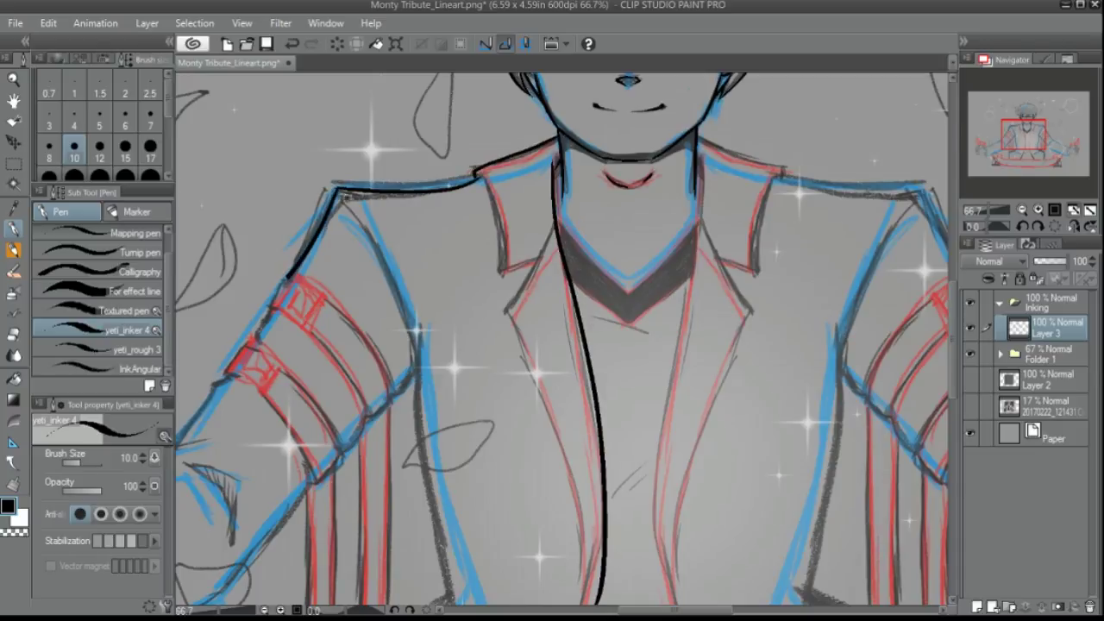
Ink the jacket's left armhole seam, collar flap and lapel edge
left_click_drag(350, 200, 416, 390)
left_click_drag(419, 323, 414, 414)
mouse_move(479, 174)
left_mouse_down()
mouse_move(502, 264)
mouse_move(537, 273)
left_mouse_up()
mouse_move(557, 222)
left_mouse_down()
mouse_move(507, 312)
mouse_move(492, 482)
left_mouse_up()
Ink the inner contour lines of the right ear at 150% zoom
key("ctrl+plus")
left_click_drag(1028, 136, 1030, 121)
left_click(1041, 209)
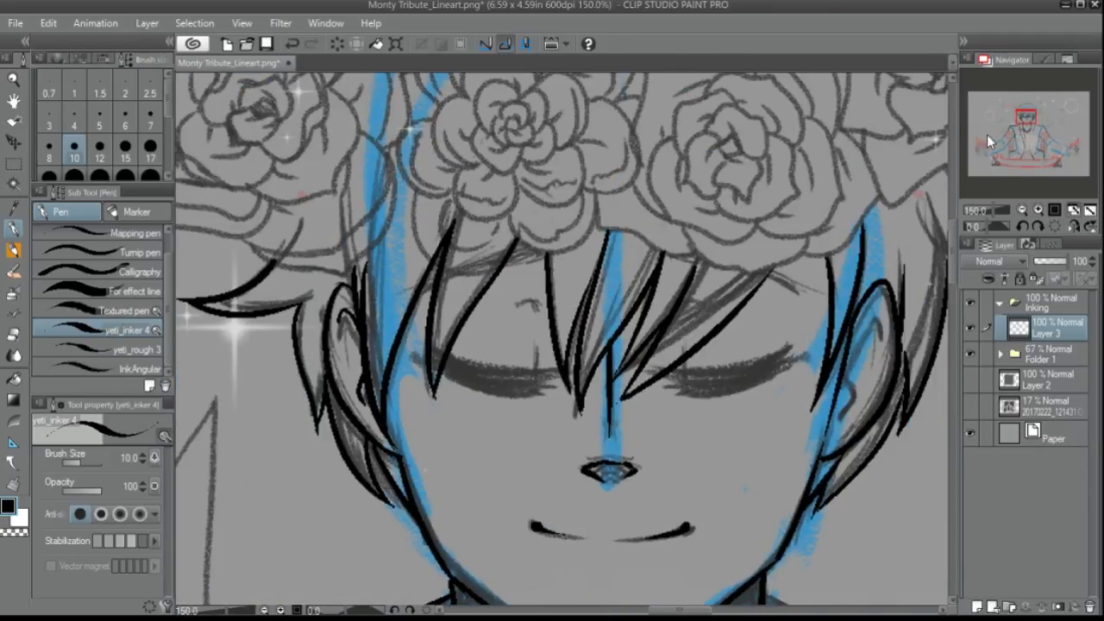
left_click_drag(883, 323, 844, 390)
left_click_drag(858, 383, 830, 423)
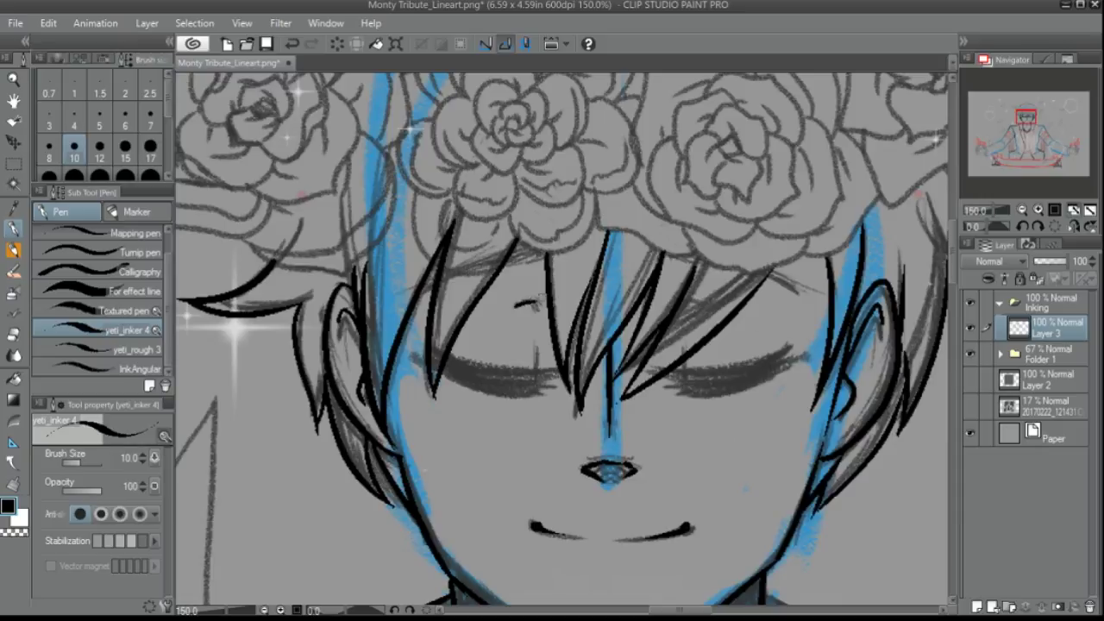
Outline the thick lashes of both closed eyes and ink the hair edge above the left eye
mouse_move(423, 354)
left_mouse_down()
mouse_move(533, 371)
mouse_move(543, 393)
mouse_move(559, 370)
left_mouse_up()
mouse_move(673, 372)
left_mouse_down()
mouse_move(780, 350)
mouse_move(812, 357)
mouse_move(691, 395)
mouse_move(803, 360)
left_mouse_up()
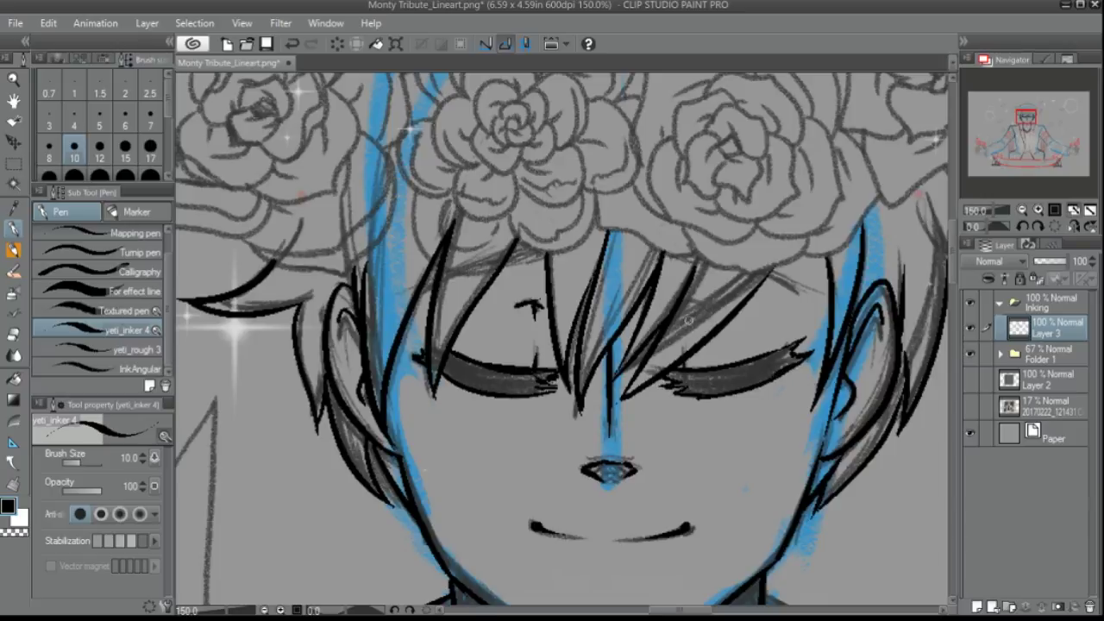
left_click_drag(545, 256, 502, 269)
Ink the two pointed tufts at the crown and the top of the head down to the flowers on both sides
key("ctrl+minus")
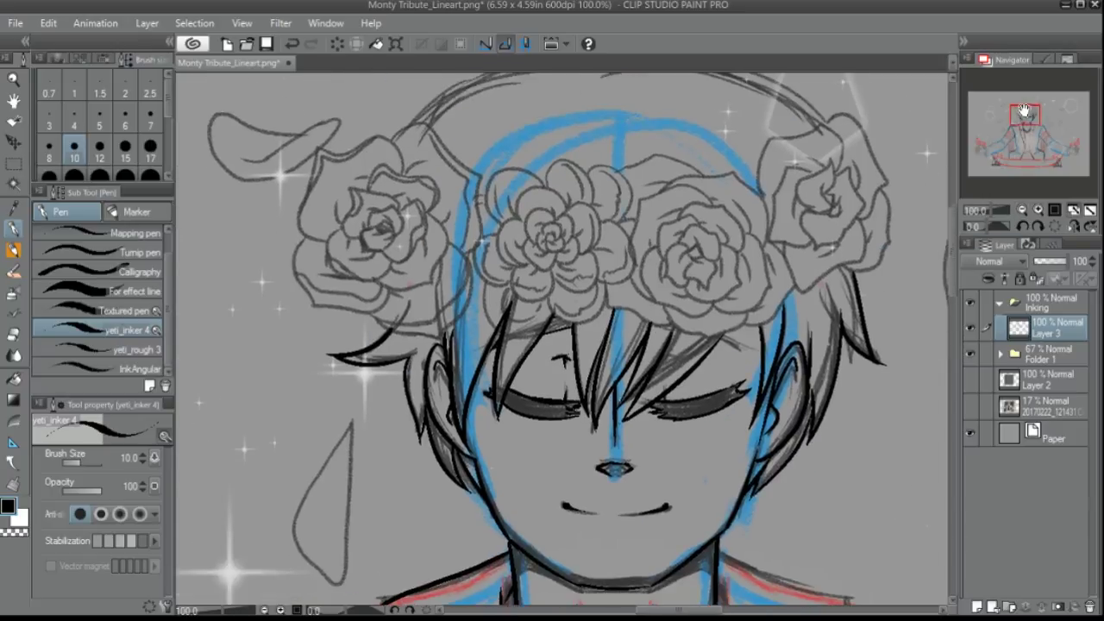
scroll(560, 345, "up", 4)
mouse_move(595, 209)
left_mouse_down()
mouse_move(635, 135)
mouse_move(621, 169)
left_mouse_up()
key("ctrl+z")
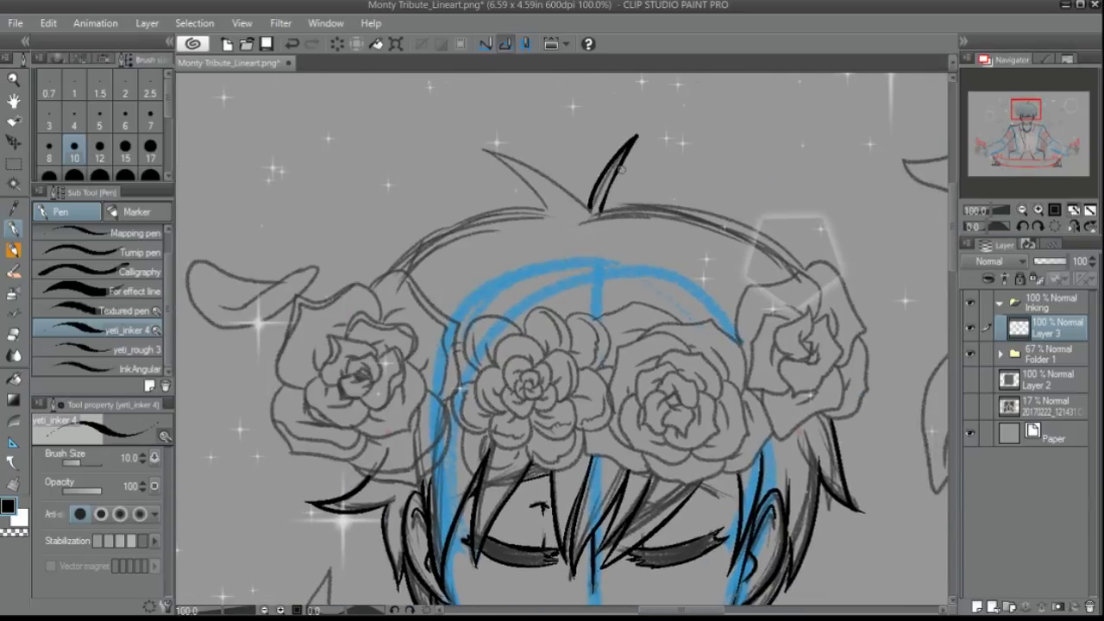
mouse_move(587, 208)
left_mouse_down()
mouse_move(541, 203)
mouse_move(551, 182)
mouse_move(364, 299)
left_mouse_up()
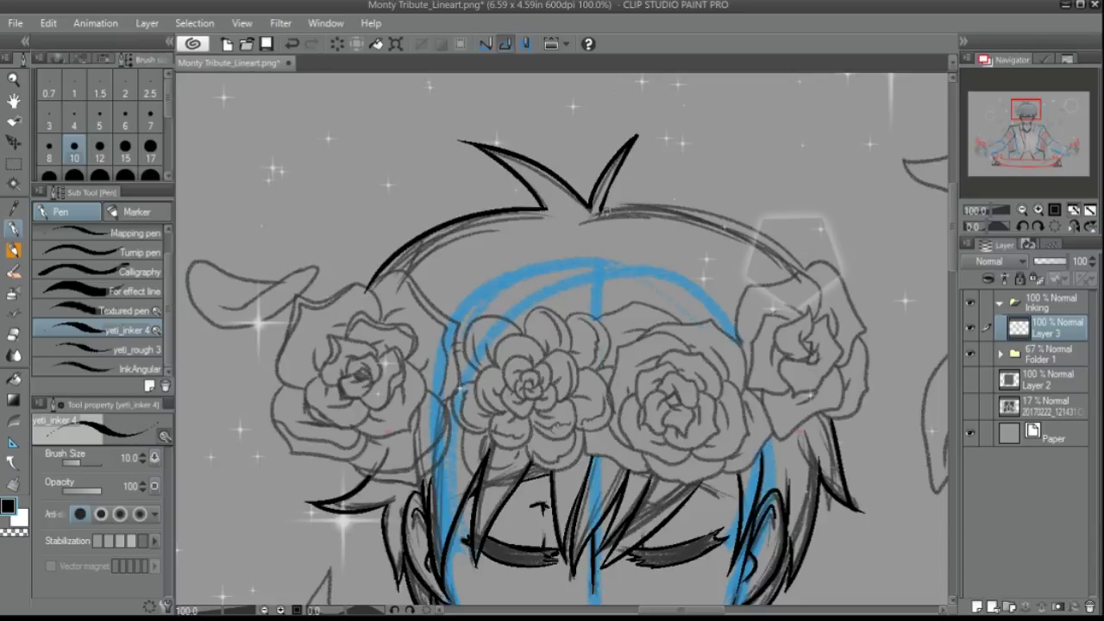
key("ctrl+z")
left_click_drag(603, 208, 824, 288)
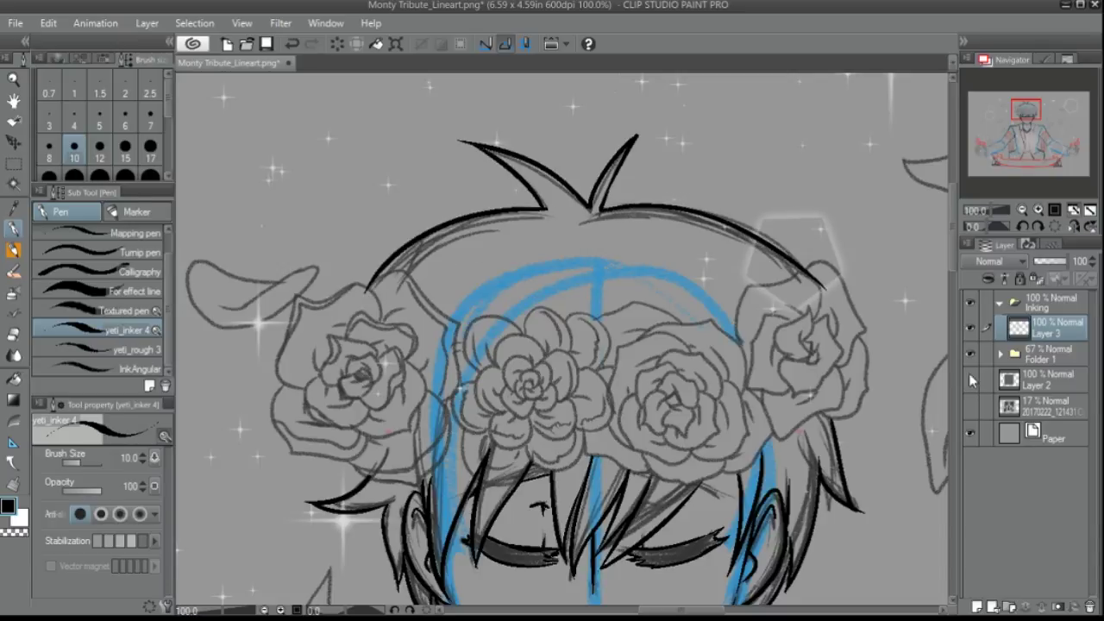
Add a new layer in the Inking folder and ink the lower-left petals of the leftmost rose
key("ctrl+shift+n")
left_click_drag(1051, 138, 1040, 130)
left_click(1038, 210)
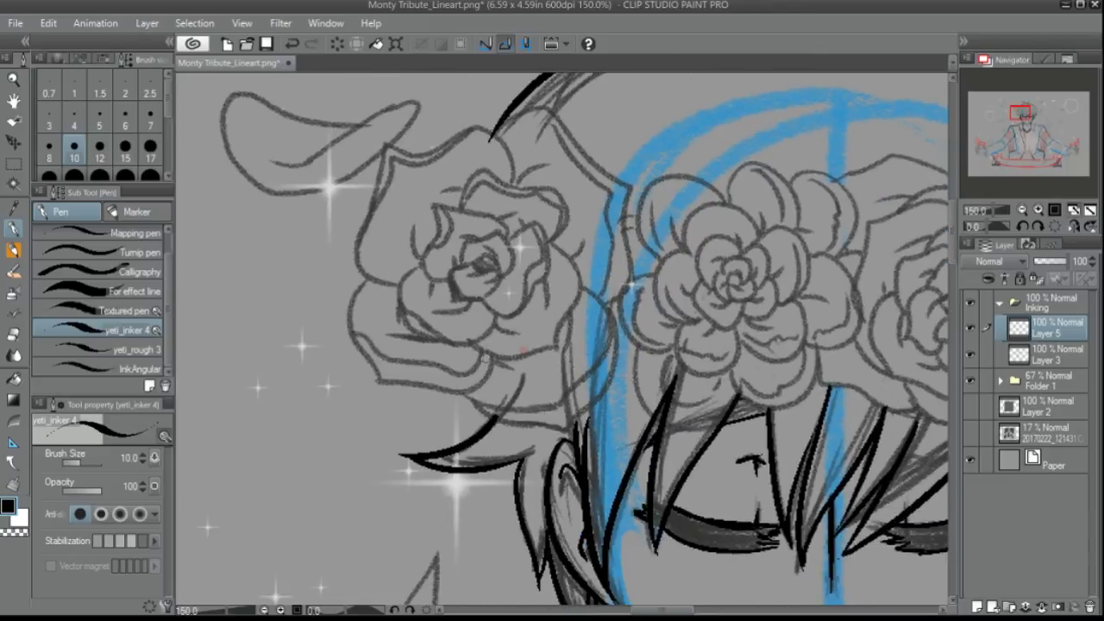
left_click_drag(411, 395, 488, 356)
key("ctrl+z")
mouse_move(366, 281)
left_mouse_down()
mouse_move(387, 399)
mouse_move(484, 378)
left_mouse_up()
mouse_move(360, 335)
left_mouse_down()
mouse_move(438, 369)
mouse_move(494, 355)
mouse_move(400, 331)
mouse_move(399, 300)
left_mouse_up()
Ink the leftmost rose's large upper-left petal, its crease lines and the curled petal above the bud
mouse_move(399, 286)
left_mouse_down()
mouse_move(373, 181)
mouse_move(516, 126)
left_mouse_up()
key("ctrl+z")
mouse_move(514, 185)
left_mouse_down()
mouse_move(487, 128)
mouse_move(398, 285)
left_mouse_up()
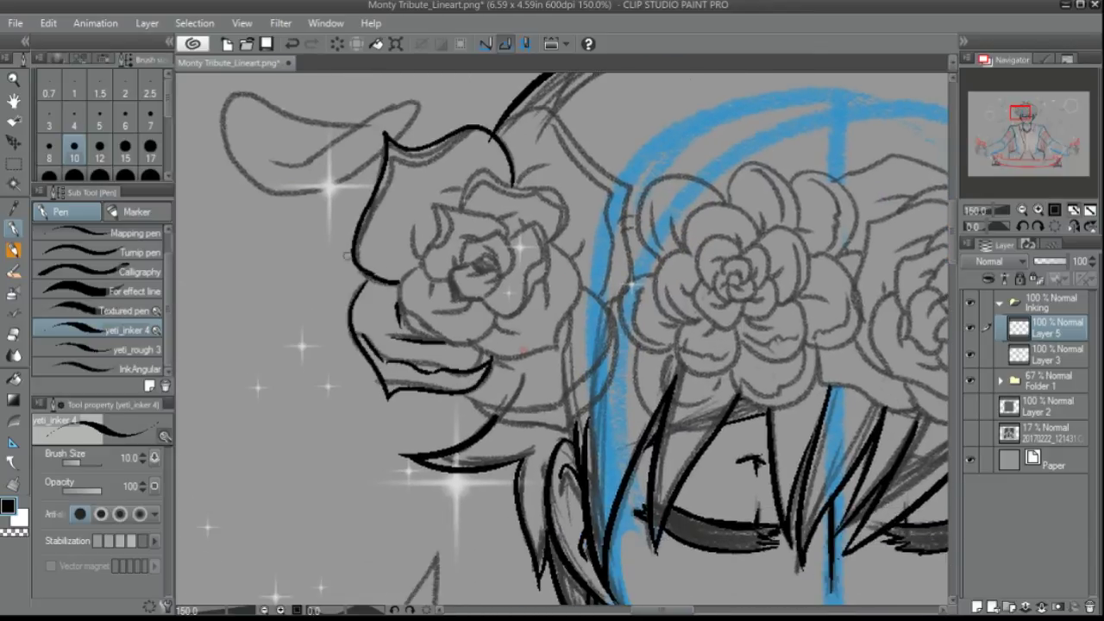
left_click_drag(362, 226, 414, 152)
mouse_move(472, 210)
left_mouse_down()
mouse_move(471, 177)
mouse_move(565, 237)
mouse_move(543, 194)
mouse_move(518, 188)
left_mouse_up()
left_click_drag(436, 188, 464, 191)
left_click_drag(409, 231, 421, 259)
Ink the leftmost rose's upper-right petal with its folded edge and the petal below the bud
mouse_move(497, 131)
left_mouse_down()
mouse_move(561, 110)
mouse_move(618, 302)
left_mouse_up()
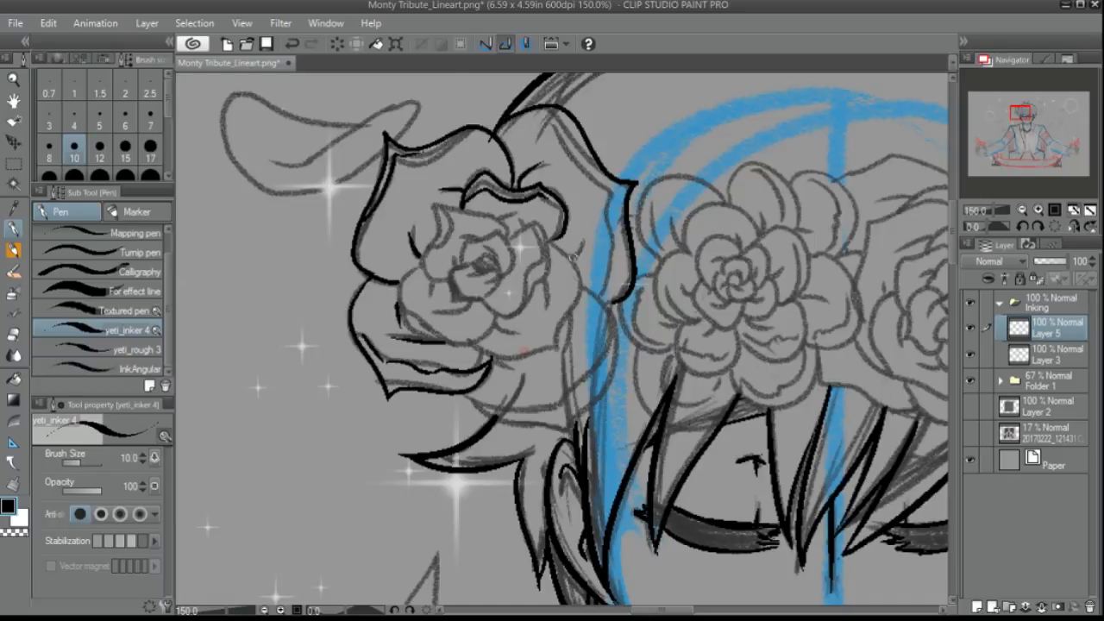
mouse_move(576, 245)
left_mouse_down()
mouse_move(556, 352)
mouse_move(471, 359)
left_mouse_up()
mouse_move(628, 299)
left_mouse_down()
mouse_move(609, 187)
mouse_move(552, 119)
left_mouse_up()
Ink the spiral bud of the leftmost rose and the small petals wrapped around it
mouse_move(507, 235)
left_mouse_down()
mouse_move(434, 205)
mouse_move(457, 271)
mouse_move(514, 269)
mouse_move(473, 257)
mouse_move(449, 277)
mouse_move(499, 266)
mouse_move(457, 278)
left_mouse_up()
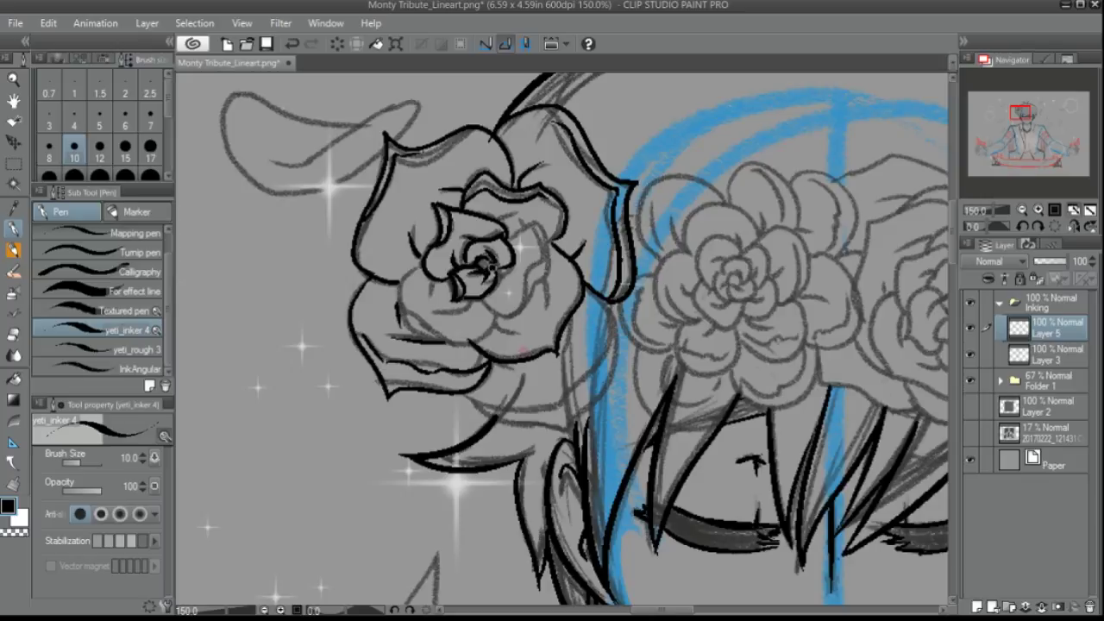
mouse_move(511, 231)
left_mouse_down()
mouse_move(552, 283)
mouse_move(481, 312)
left_mouse_up()
mouse_move(545, 226)
left_mouse_down()
mouse_move(521, 300)
mouse_move(432, 287)
left_mouse_up()
mouse_move(438, 266)
left_mouse_down()
mouse_move(404, 312)
mouse_move(497, 341)
mouse_move(400, 315)
left_mouse_up()
left_click_drag(417, 319, 402, 289)
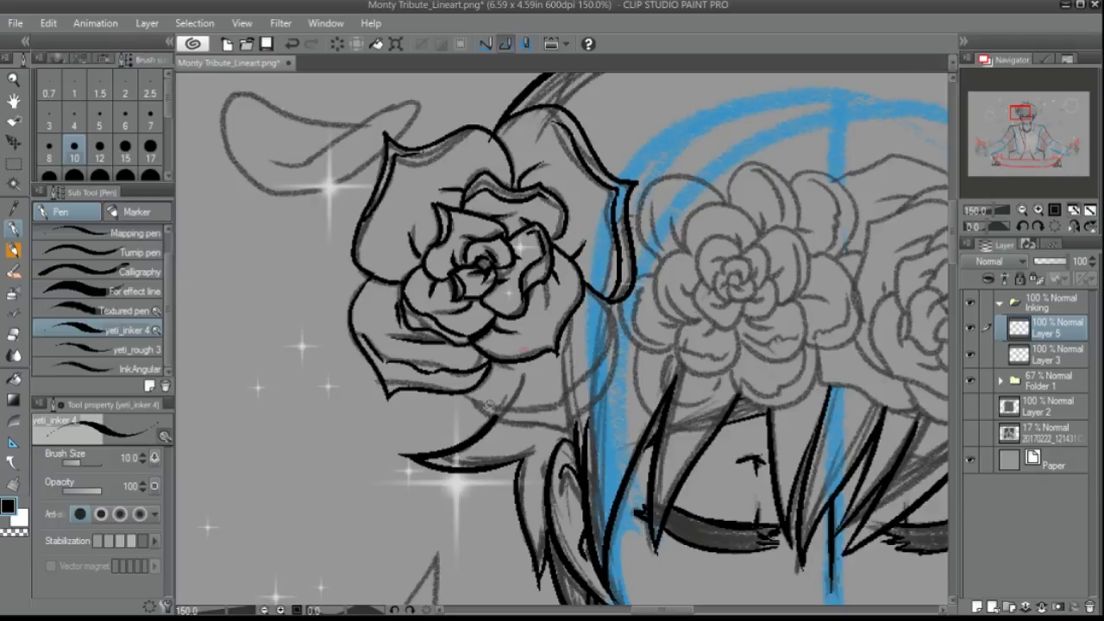
Ink the leftmost rose's lowest petals and select Layer 3, which holds the hair lines
left_click_drag(470, 393, 604, 343)
mouse_move(621, 306)
left_mouse_down()
mouse_move(577, 421)
mouse_move(465, 390)
mouse_move(533, 362)
left_mouse_up()
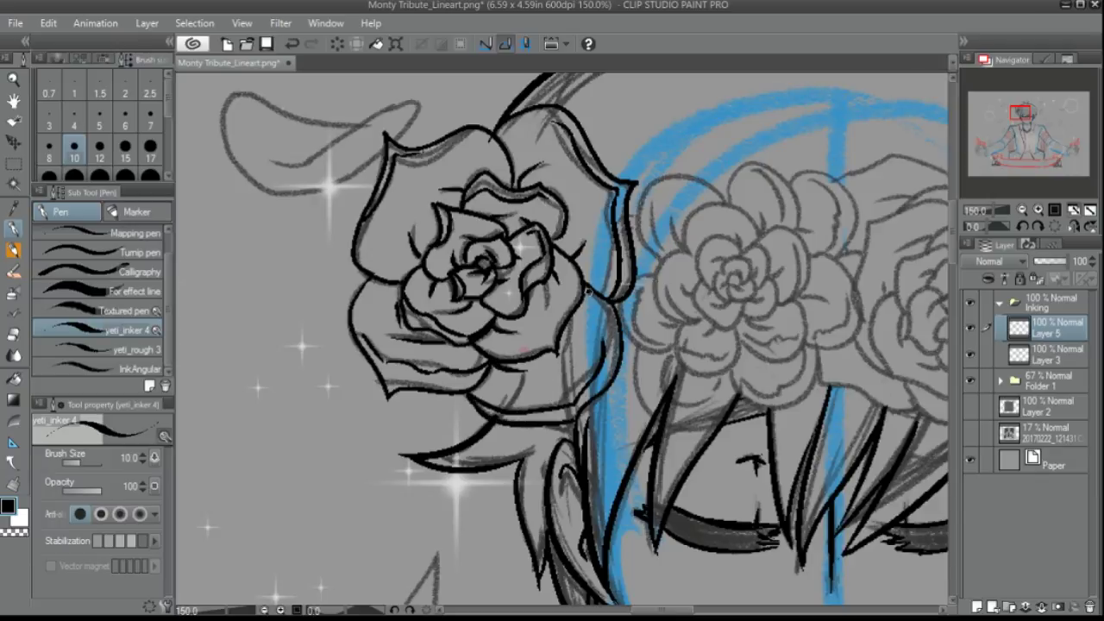
key("alt+bracketleft")
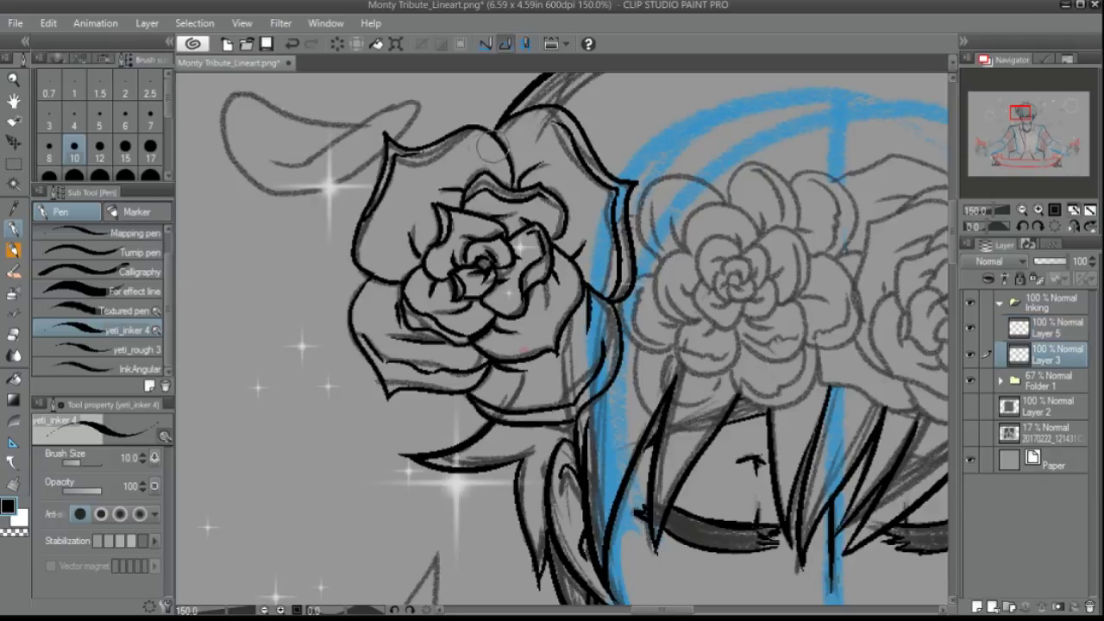
Return to Layer 5 and ink the central bud of the large rose above the right eye
left_click(1031, 331)
left_click_drag(1021, 114, 1029, 114)
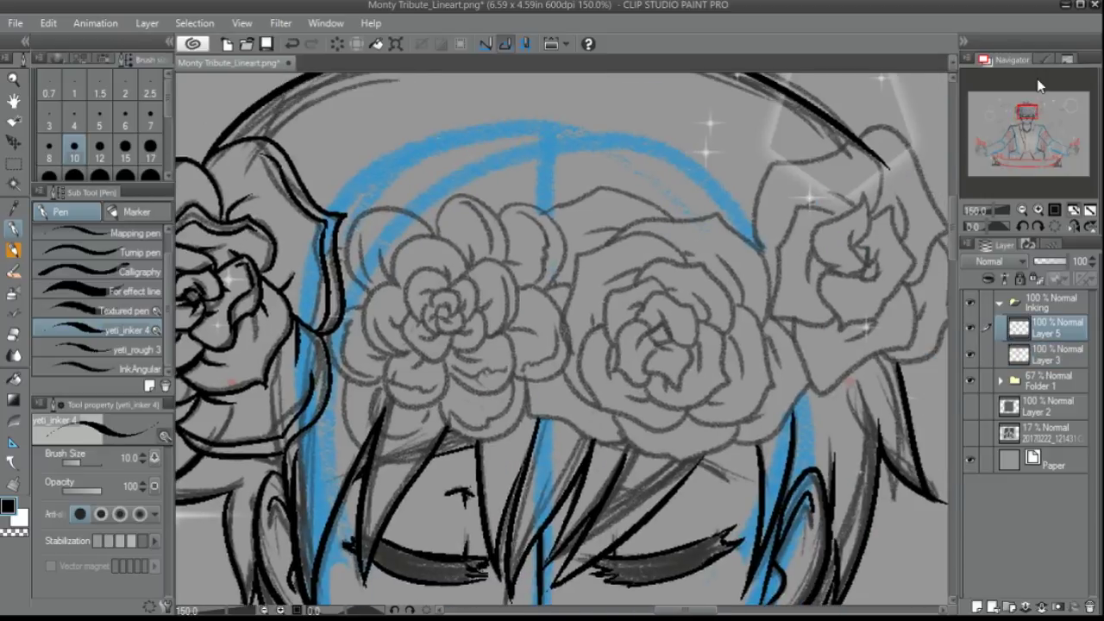
mouse_move(658, 349)
left_mouse_down()
mouse_move(682, 379)
mouse_move(637, 344)
mouse_move(610, 371)
mouse_move(658, 390)
left_mouse_up()
mouse_move(654, 342)
left_mouse_down()
mouse_move(670, 289)
mouse_move(692, 345)
left_mouse_up()
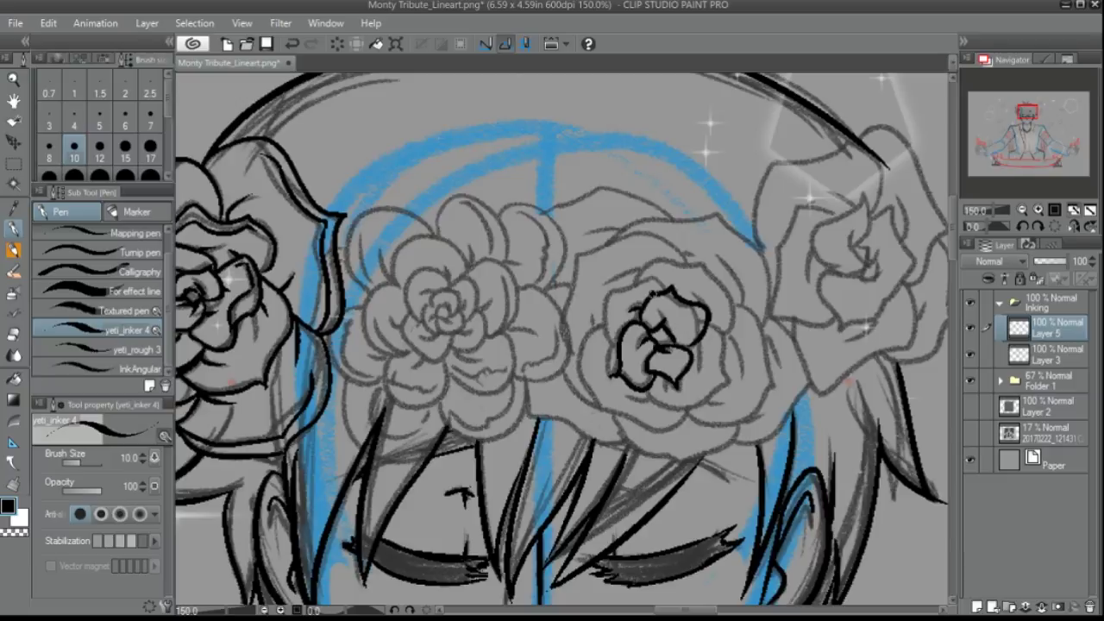
Ink the rings of inner petals around the bud of the rose above the right eye
left_click_drag(661, 278, 625, 350)
mouse_move(699, 341)
left_mouse_down()
mouse_move(727, 394)
mouse_move(652, 406)
left_mouse_up()
left_click_drag(621, 345, 604, 368)
left_click_drag(655, 400, 633, 404)
left_click_drag(604, 321, 638, 431)
left_click_drag(638, 432, 688, 407)
mouse_move(604, 289)
left_mouse_down()
mouse_move(643, 264)
mouse_move(740, 332)
mouse_move(777, 393)
mouse_move(695, 422)
left_mouse_up()
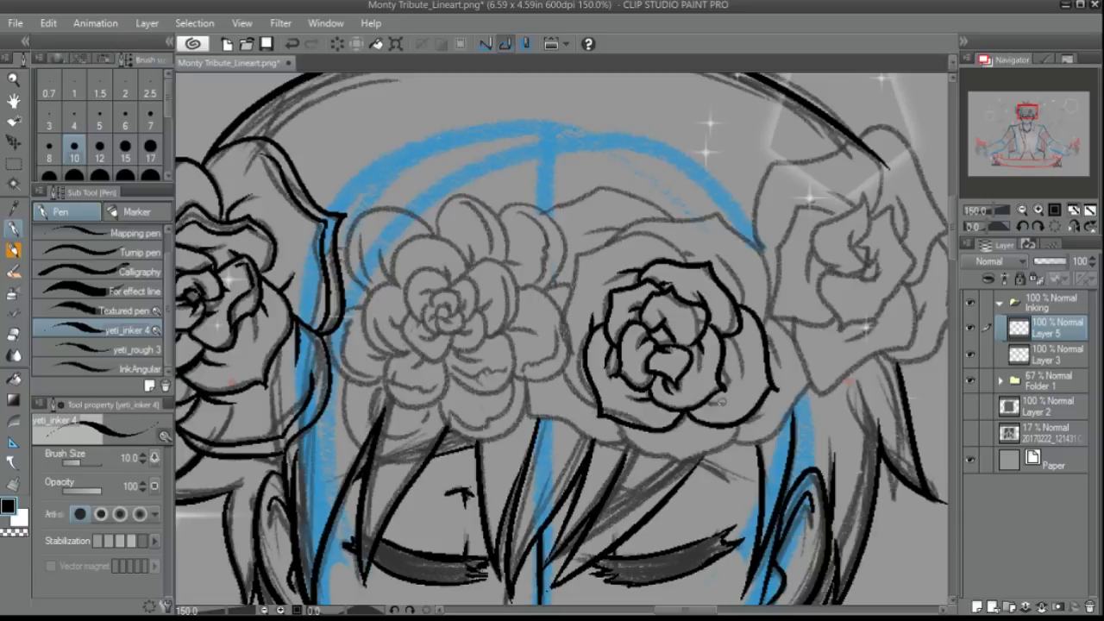
Ink the outer petals and crease lines of the rose above the right eye
mouse_move(619, 421)
left_mouse_down()
mouse_move(690, 461)
mouse_move(746, 447)
mouse_move(815, 394)
left_mouse_up()
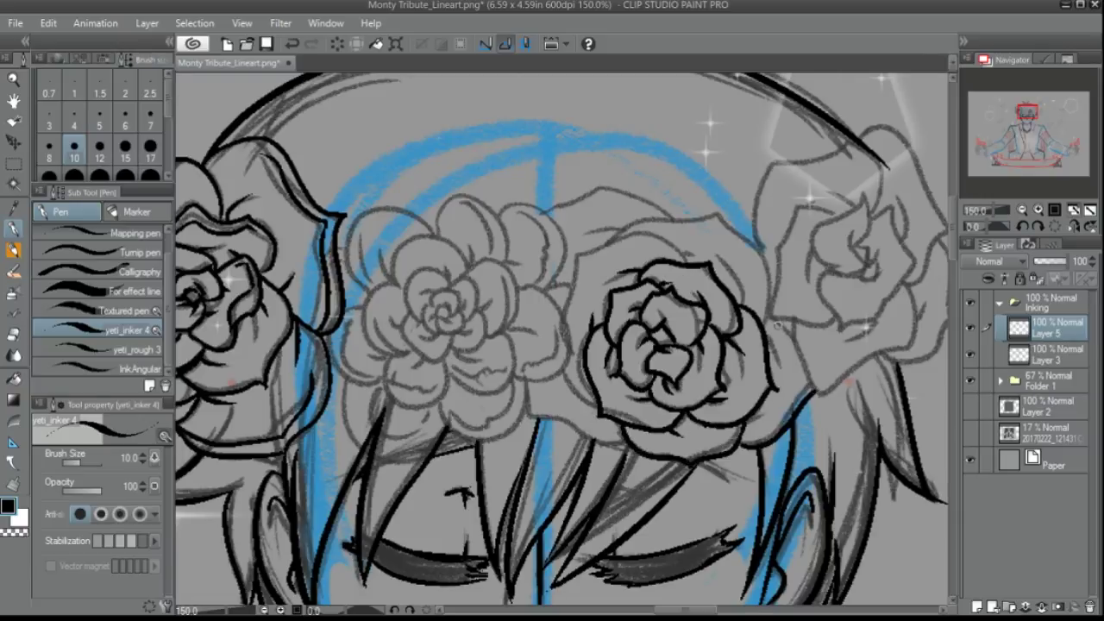
mouse_move(775, 326)
left_mouse_down()
mouse_move(610, 230)
mouse_move(562, 343)
mouse_move(528, 366)
mouse_move(634, 444)
left_mouse_up()
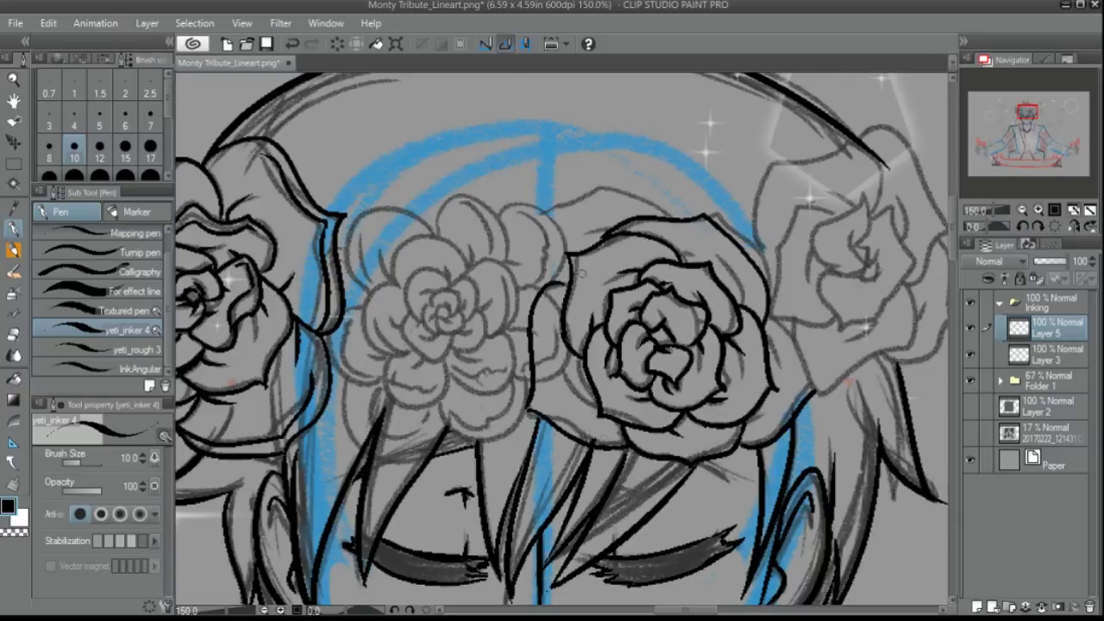
mouse_move(676, 220)
left_mouse_down()
mouse_move(571, 200)
mouse_move(543, 244)
left_mouse_up()
left_click_drag(770, 318, 815, 390)
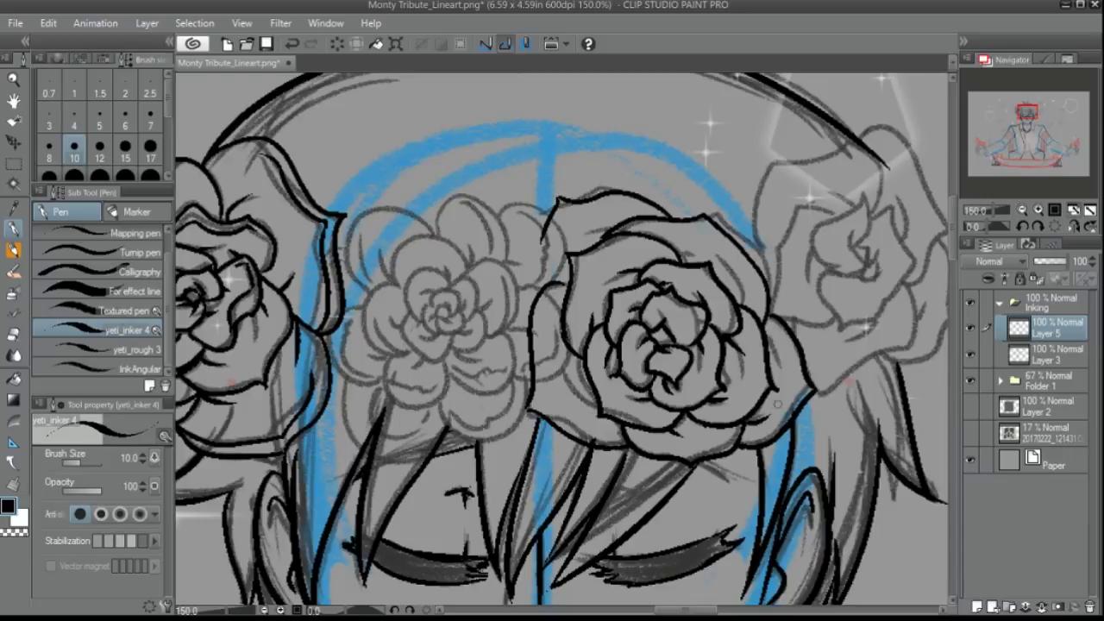
left_click_drag(569, 323, 550, 355)
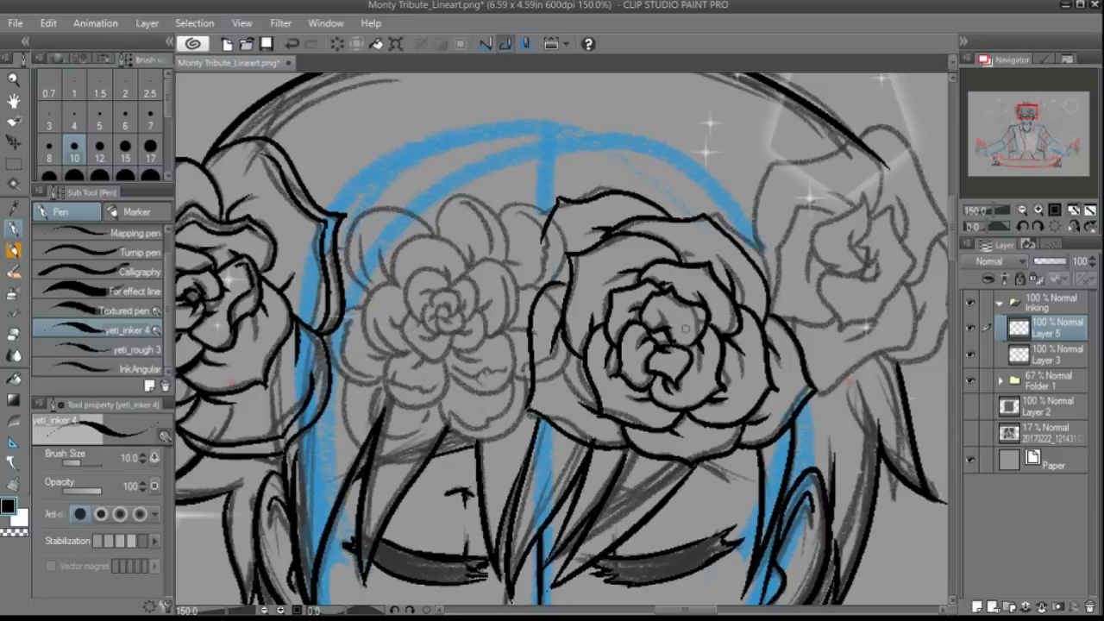
left_click_drag(758, 257, 628, 348)
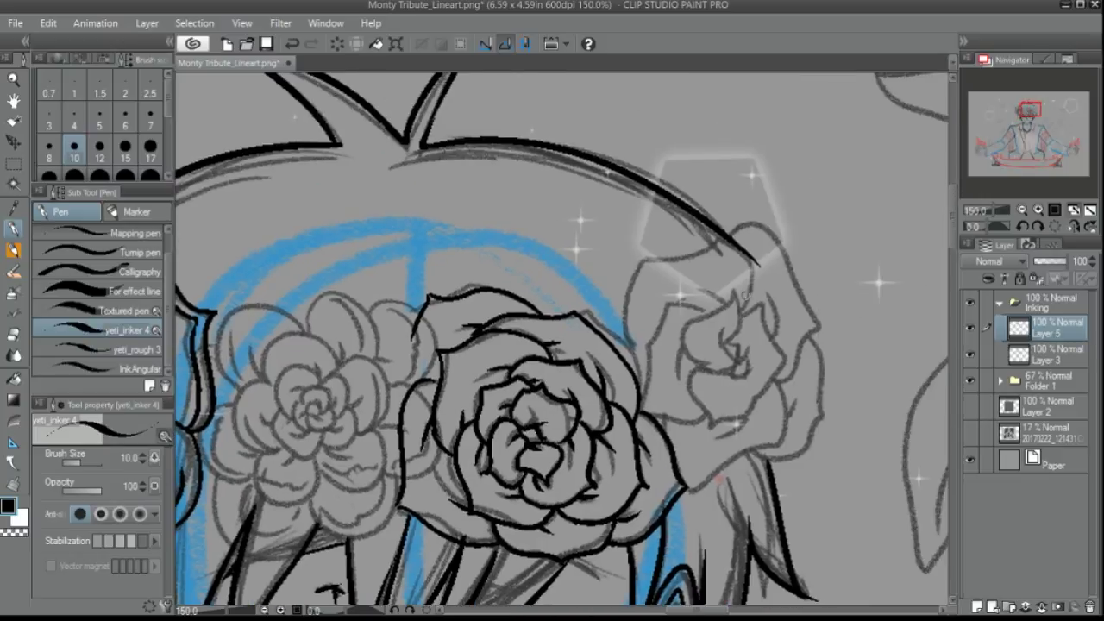
Ink the central bud and inner petals of the rightmost rose in the flower crown
left_click_drag(744, 292, 703, 369)
mouse_move(738, 337)
left_mouse_down()
mouse_move(743, 369)
mouse_move(693, 379)
mouse_move(735, 370)
left_mouse_up()
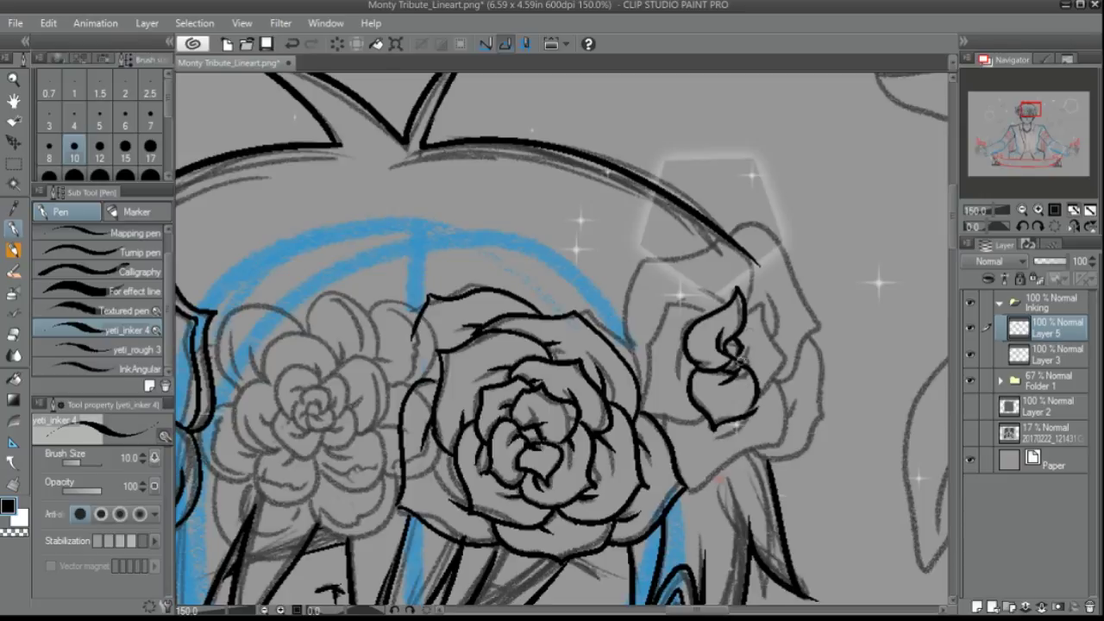
mouse_move(744, 317)
left_mouse_down()
mouse_move(781, 380)
mouse_move(757, 395)
mouse_move(784, 356)
left_mouse_up()
mouse_move(720, 309)
left_mouse_down()
mouse_move(684, 295)
mouse_move(703, 423)
left_mouse_up()
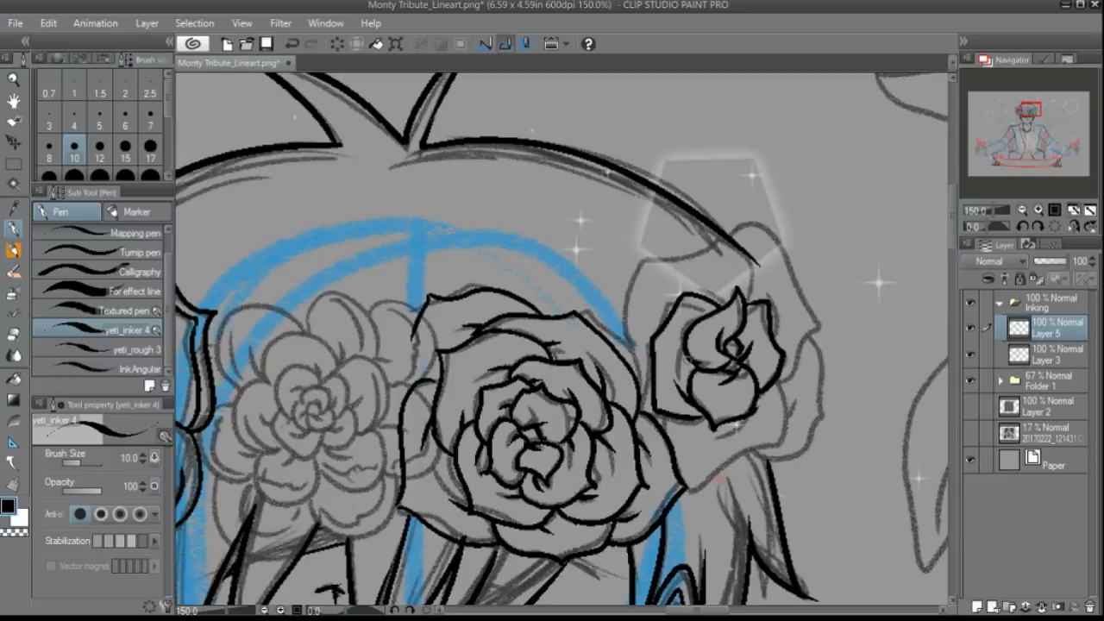
Ink the outer petals and crease lines of the rightmost rose, replacing one unsatisfactory stroke
mouse_move(689, 264)
left_mouse_down()
mouse_move(666, 312)
mouse_move(781, 330)
left_mouse_up()
left_click_drag(677, 485, 785, 386)
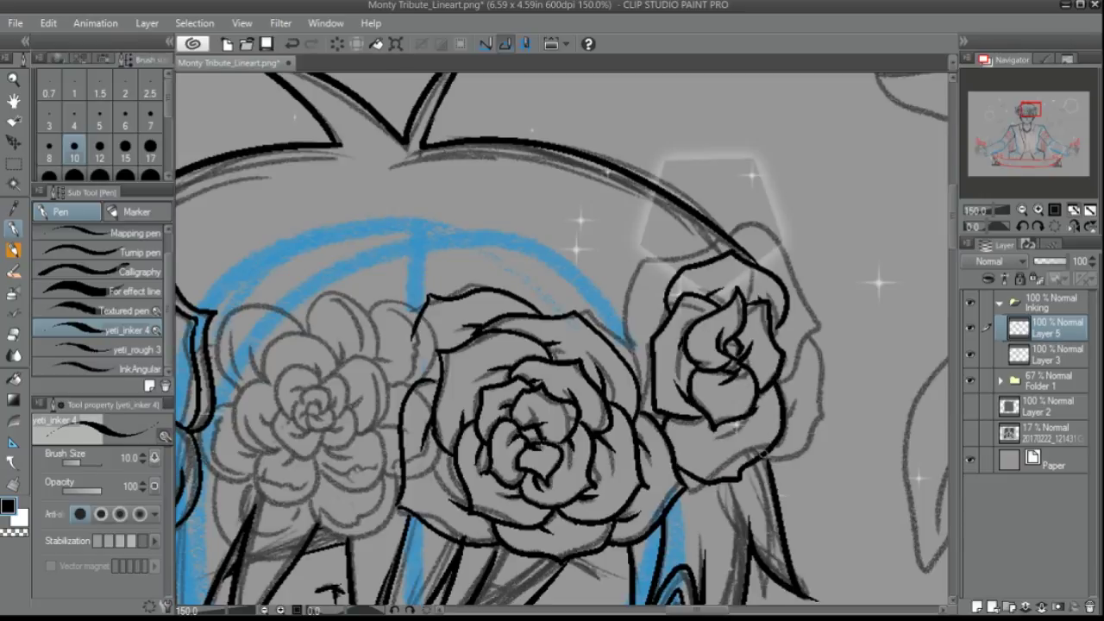
mouse_move(764, 459)
left_mouse_down()
mouse_move(827, 341)
mouse_move(763, 235)
mouse_move(815, 343)
left_mouse_up()
key("ctrl+z")
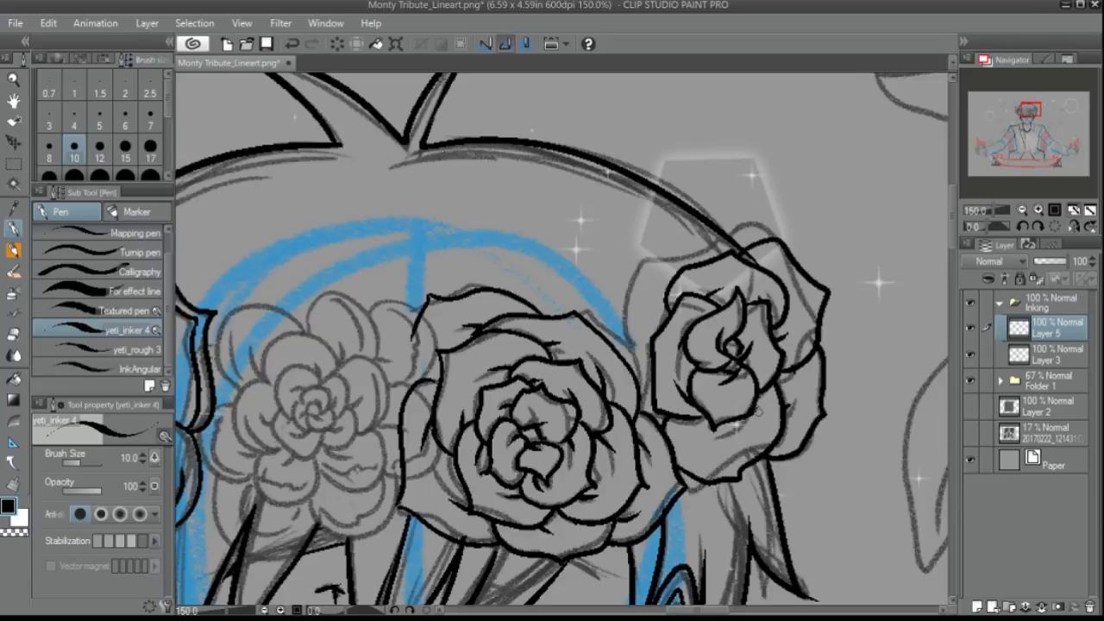
left_click_drag(762, 411, 748, 439)
left_click_drag(723, 245, 619, 367)
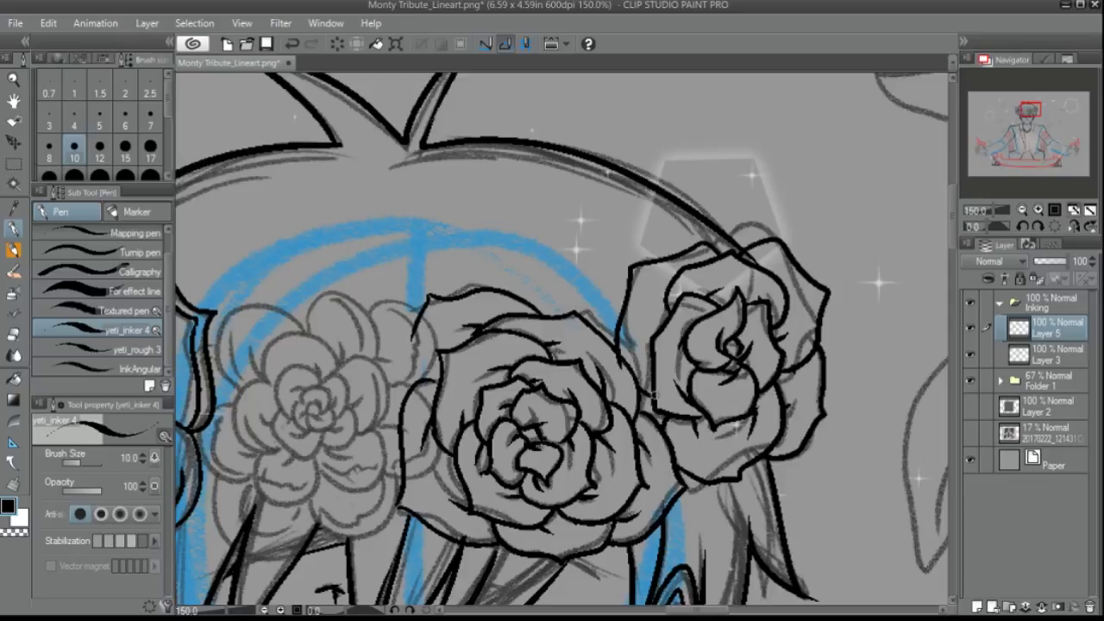
left_click_drag(660, 253, 774, 233)
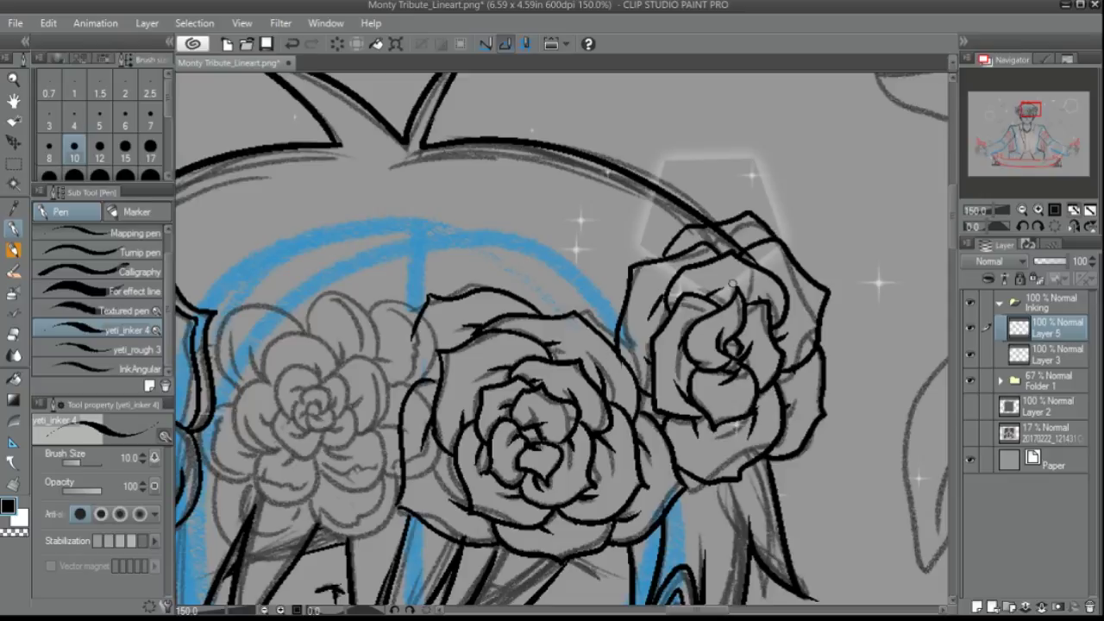
Clean up the hair lines overlapping the roses on Layer 3 and return to Layer 5
left_click(1038, 361)
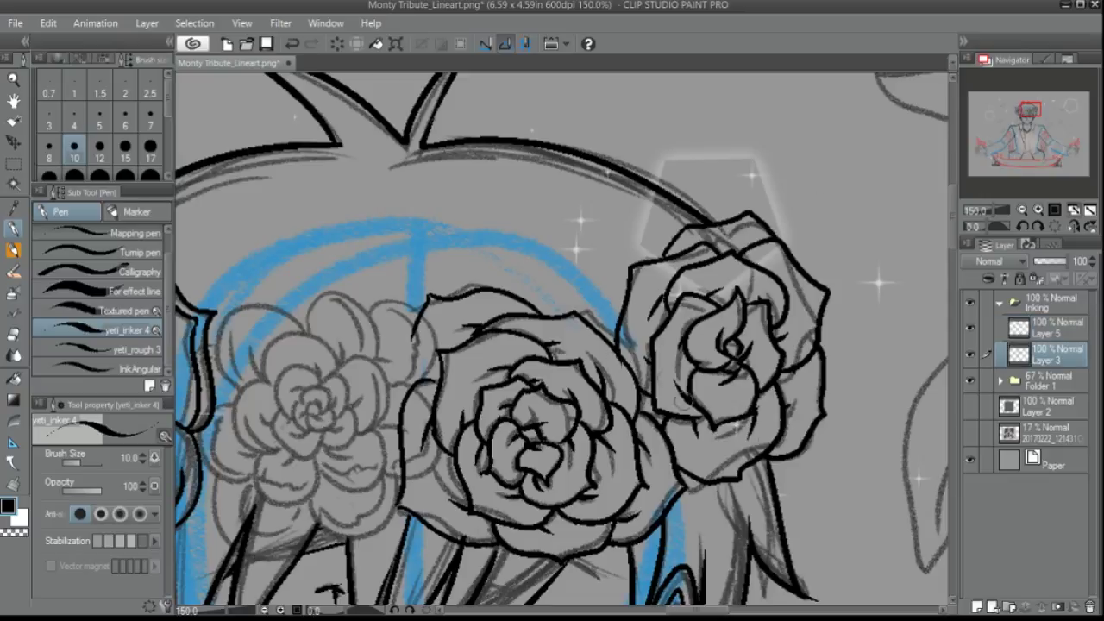
key("alt+bracketright")
left_click_drag(1041, 100, 1037, 102)
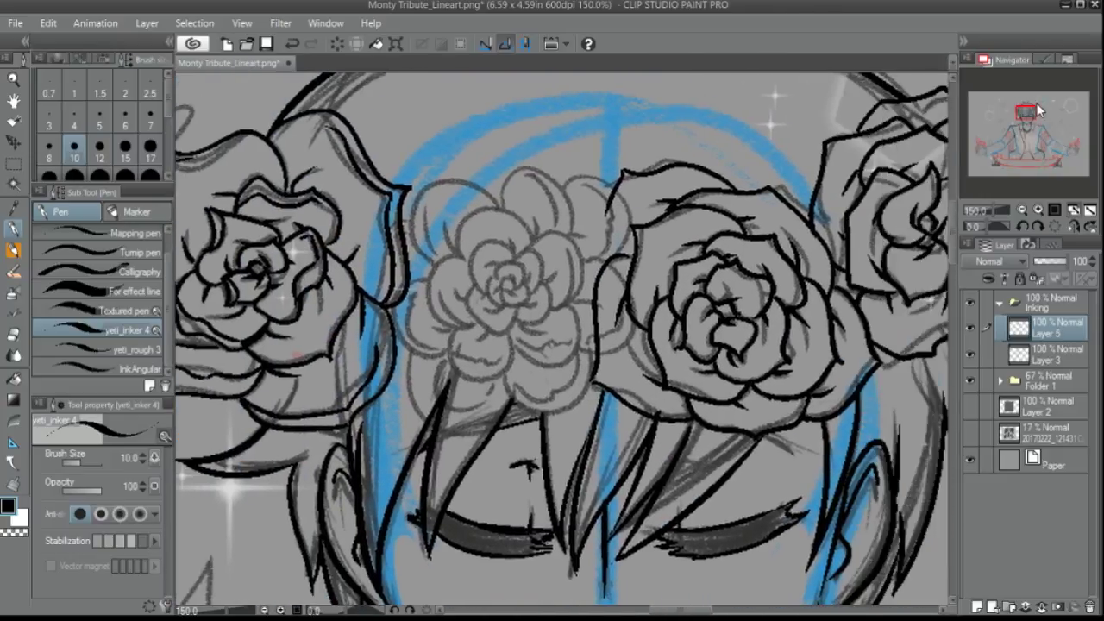
key("alt+bracketleft")
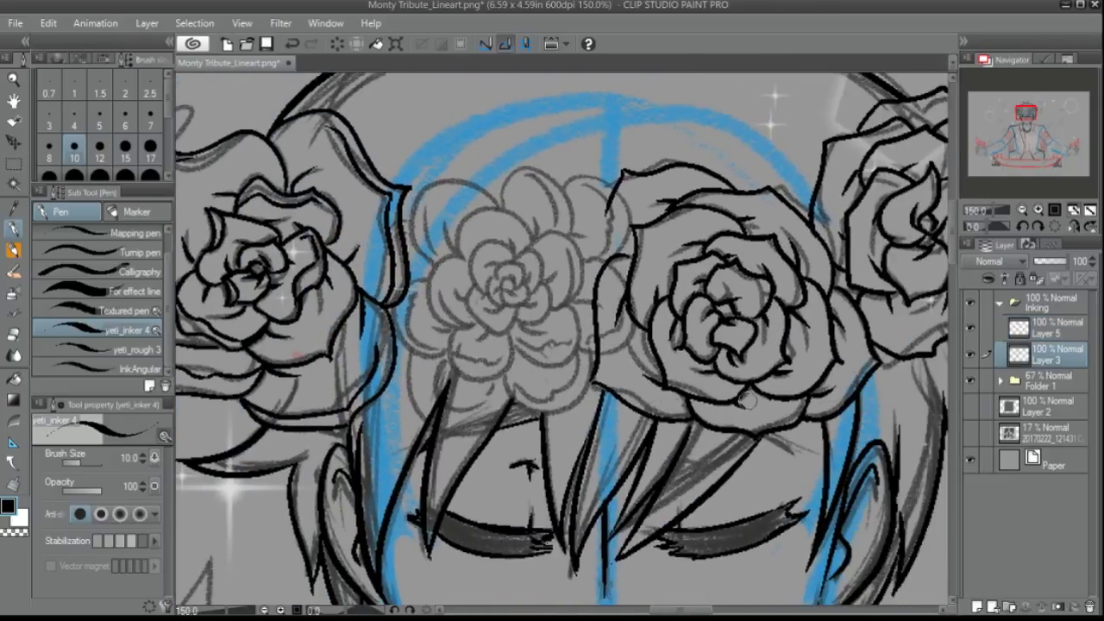
left_click_drag(1027, 112, 1022, 118)
key("alt+bracketright")
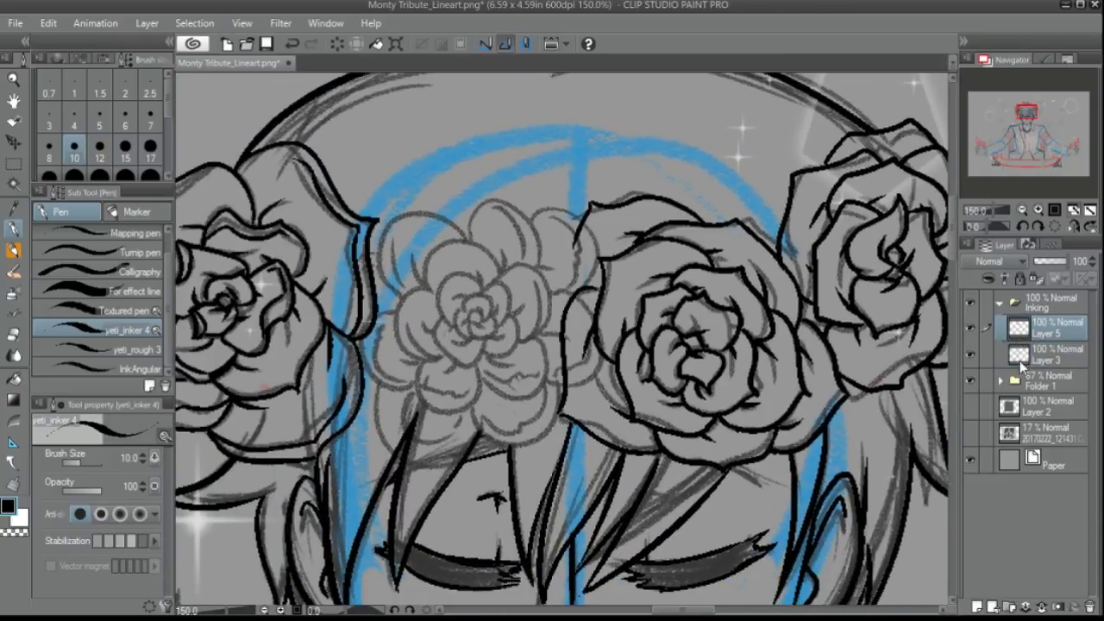
Add a new raster layer above Layer 5 and ink the small central petals of the round-petaled flower
key("ctrl+shift+n")
scroll(568, 296, "up", 1)
mouse_move(405, 298)
left_mouse_down()
mouse_move(656, 298)
mouse_move(688, 312)
mouse_move(664, 303)
mouse_move(648, 319)
mouse_move(635, 298)
mouse_move(669, 276)
mouse_move(694, 307)
left_mouse_up()
left_click_drag(683, 259, 714, 313)
mouse_move(625, 318)
left_mouse_down()
mouse_move(673, 362)
mouse_move(724, 362)
left_mouse_up()
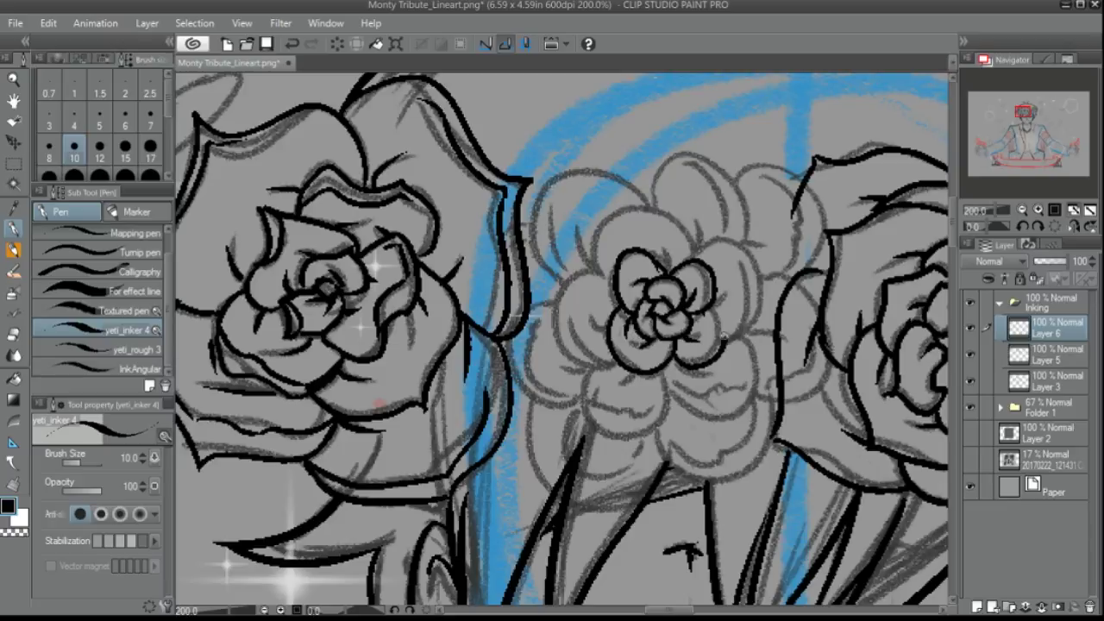
Ink the middle ring of petals around the round flower's center, including the ruffled lower petal
left_click_drag(726, 310, 670, 256)
mouse_move(604, 275)
left_mouse_down()
mouse_move(695, 257)
mouse_move(727, 340)
mouse_move(603, 362)
left_mouse_up()
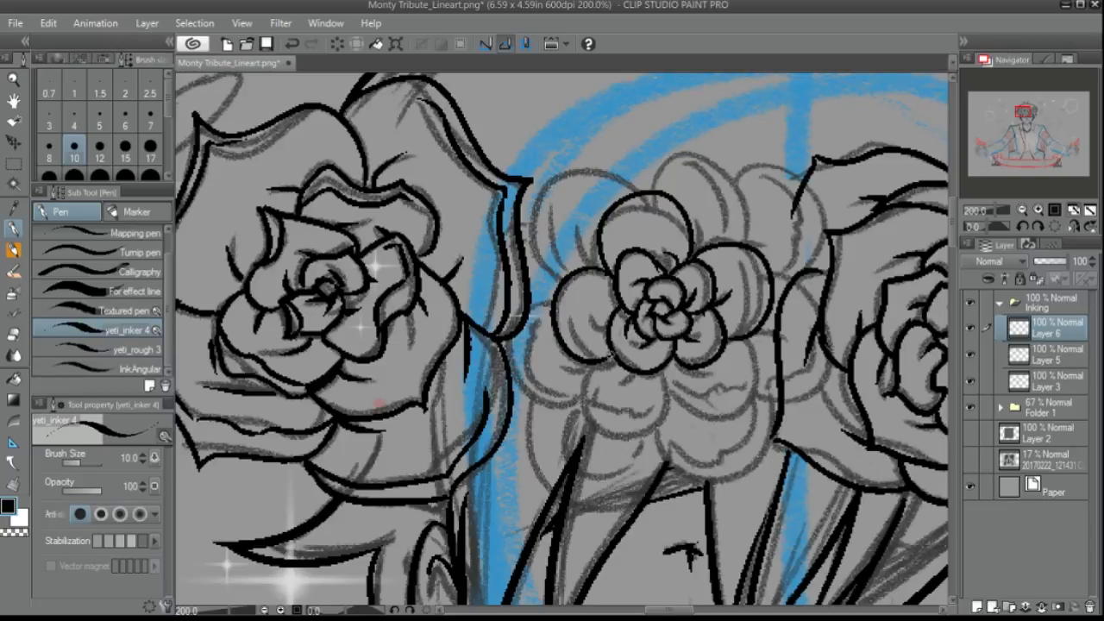
left_click_drag(569, 293, 613, 333)
left_click_drag(590, 400, 650, 419)
mouse_move(596, 370)
left_mouse_down()
mouse_move(623, 436)
mouse_move(665, 379)
left_mouse_up()
left_click_drag(643, 374, 615, 379)
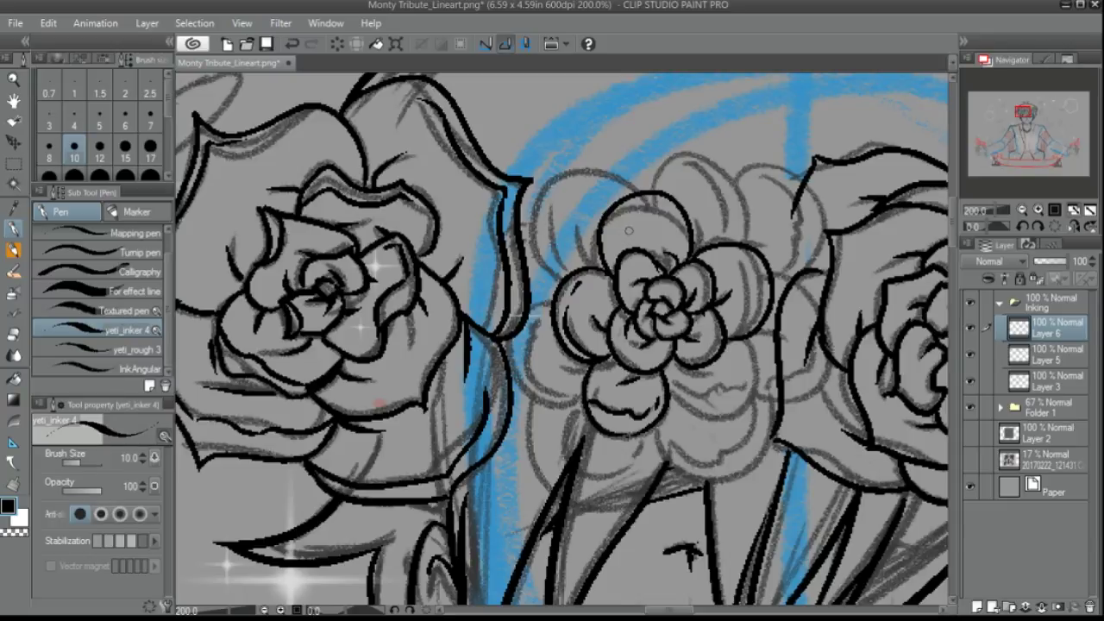
Ink the round flower's outer petals and their inner fold lines on all sides
mouse_move(539, 328)
left_mouse_down()
mouse_move(522, 380)
mouse_move(586, 399)
left_mouse_up()
mouse_move(560, 281)
left_mouse_down()
mouse_move(642, 192)
mouse_move(603, 178)
left_mouse_up()
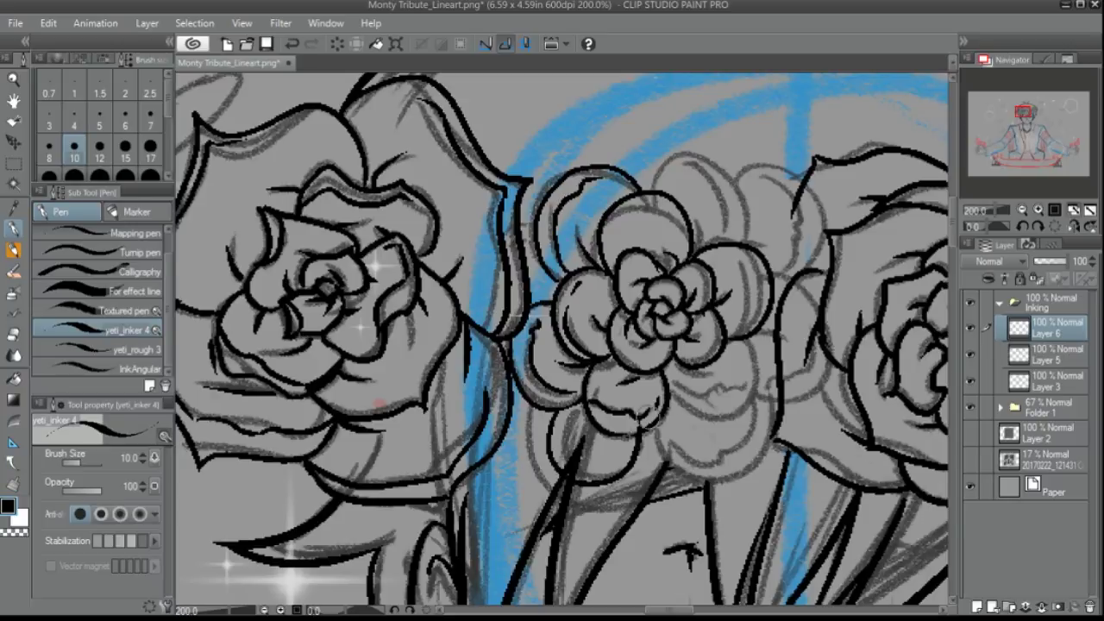
left_click_drag(559, 411, 617, 470)
mouse_move(735, 344)
left_mouse_down()
mouse_move(670, 425)
mouse_move(673, 405)
left_mouse_up()
left_click_drag(752, 259, 738, 326)
mouse_move(648, 188)
left_mouse_down()
mouse_move(744, 182)
mouse_move(742, 228)
left_mouse_up()
left_click_drag(708, 200, 687, 263)
left_click_drag(748, 173, 816, 259)
left_click_drag(794, 194, 777, 277)
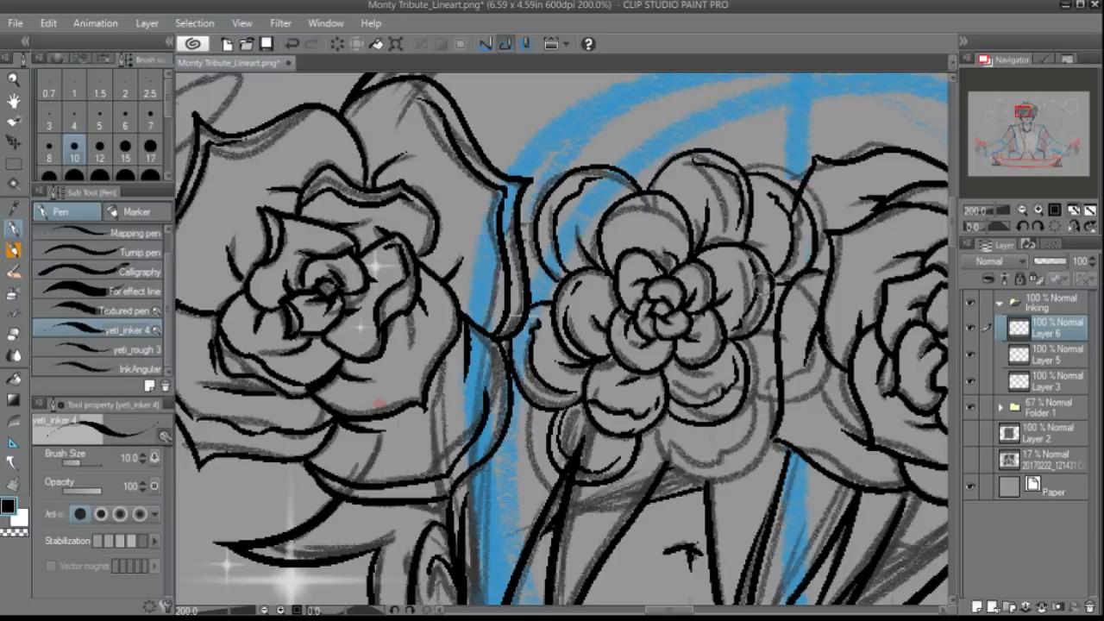
left_click_drag(756, 335, 781, 334)
left_click_drag(777, 390, 749, 400)
On Layer 5, ink the partly hidden rear petals along the lower edge of the round flower
key("alt+bracketleft")
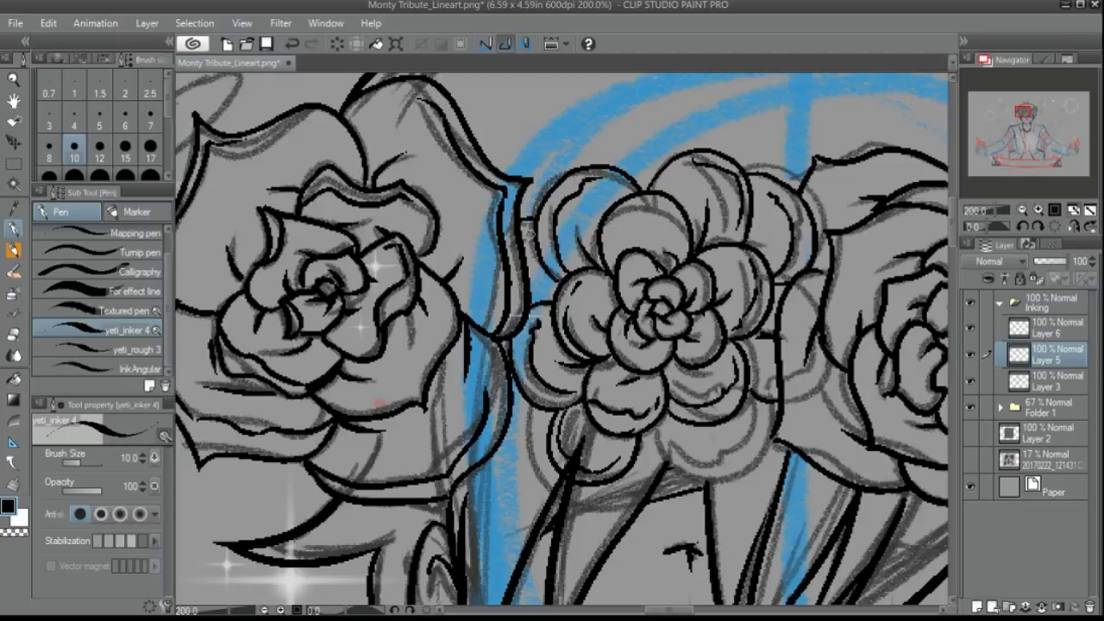
left_click_drag(552, 472, 501, 442)
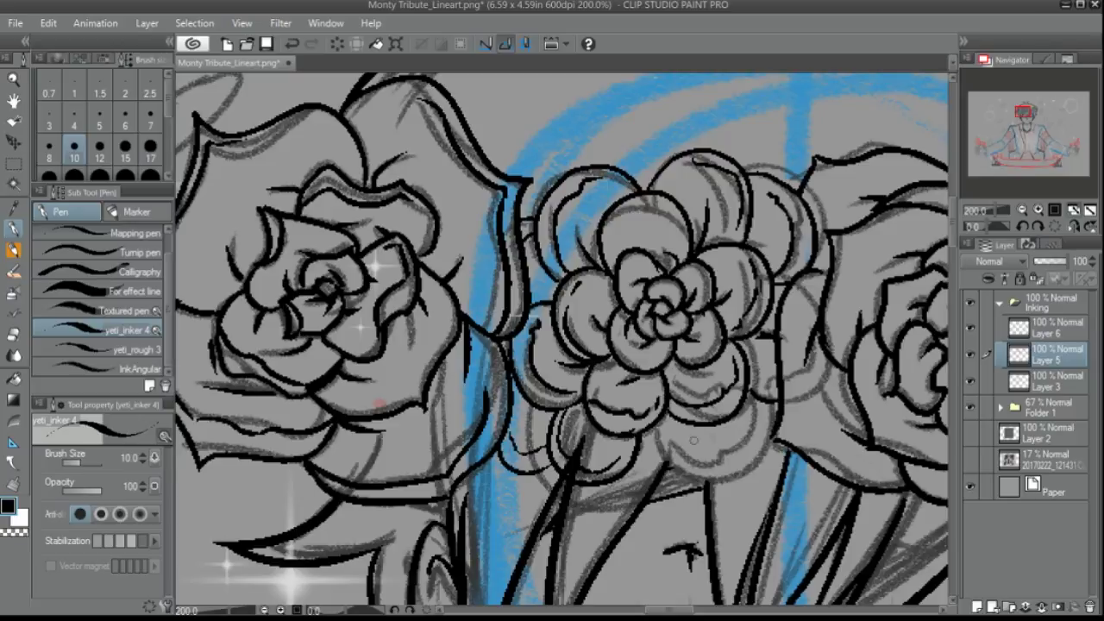
left_click_drag(649, 427, 769, 459)
left_click_drag(763, 397, 774, 462)
left_click_drag(668, 450, 752, 398)
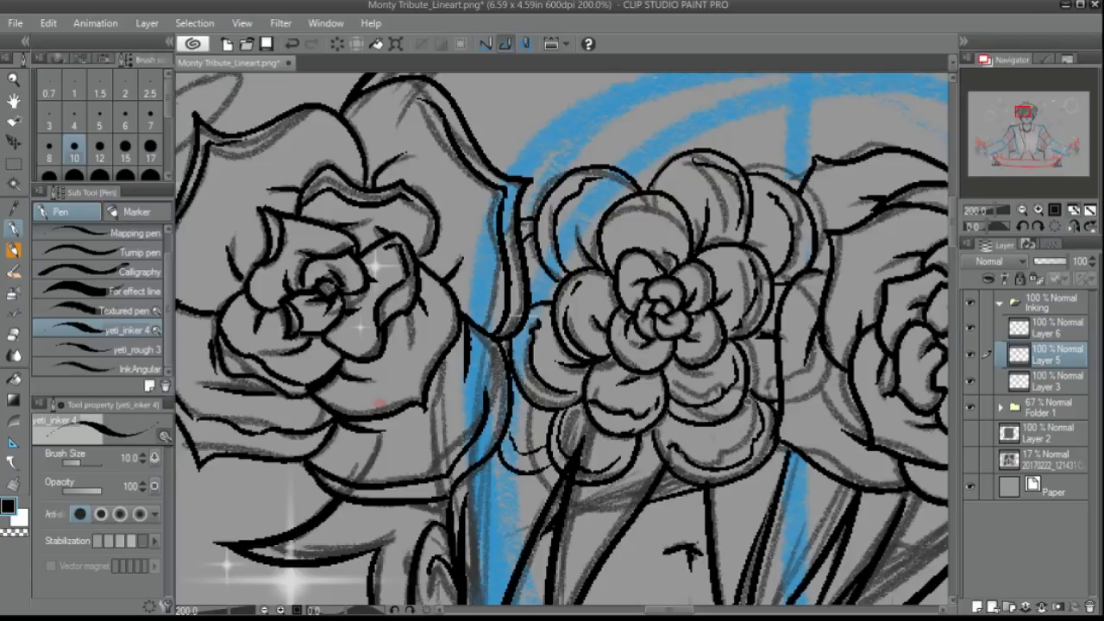
left_click_drag(595, 482, 687, 509)
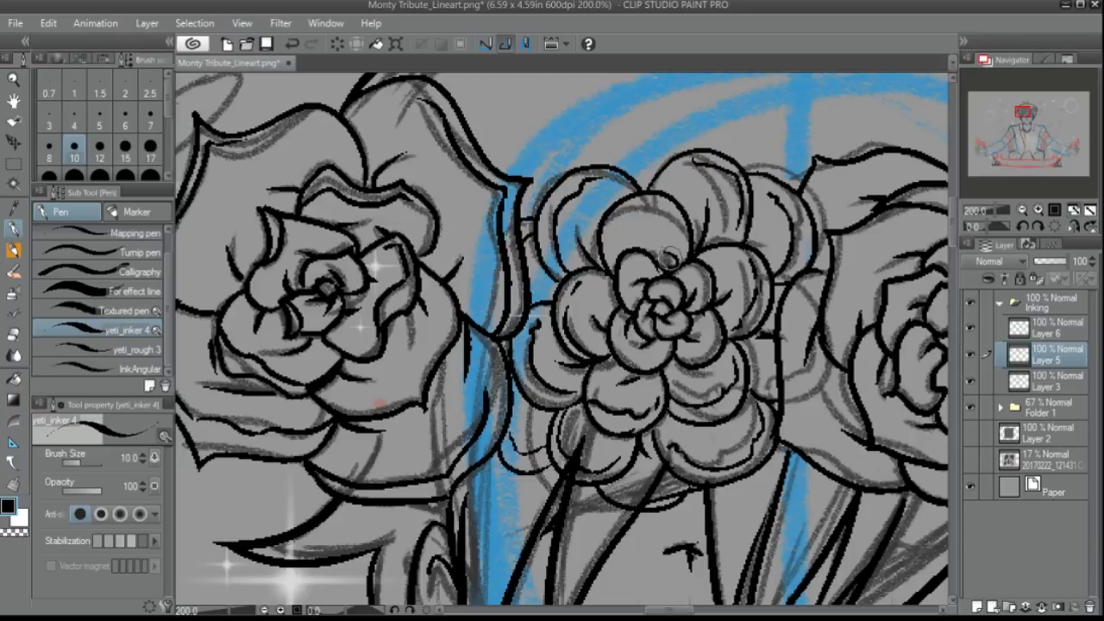
Erase the hair strands that overlap the round flower's lower petals on Layer 3
key("alt+bracketright")
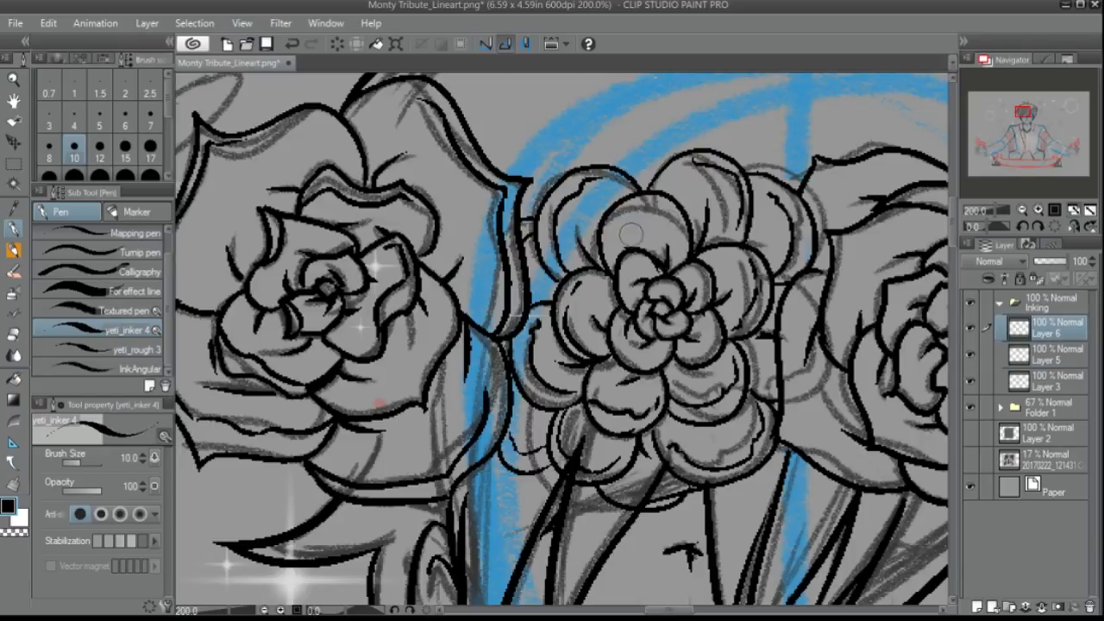
key("alt+bracketleft")
key("alt+bracketleft")
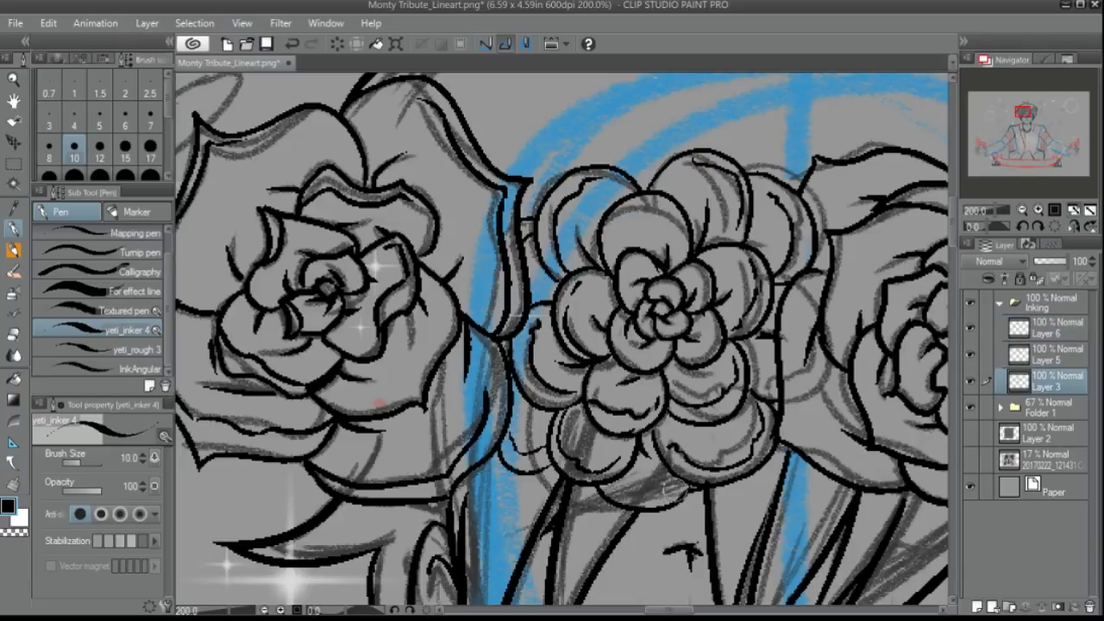
Merge Layer 6 with the round flower down into Layer 5
left_click(1022, 209)
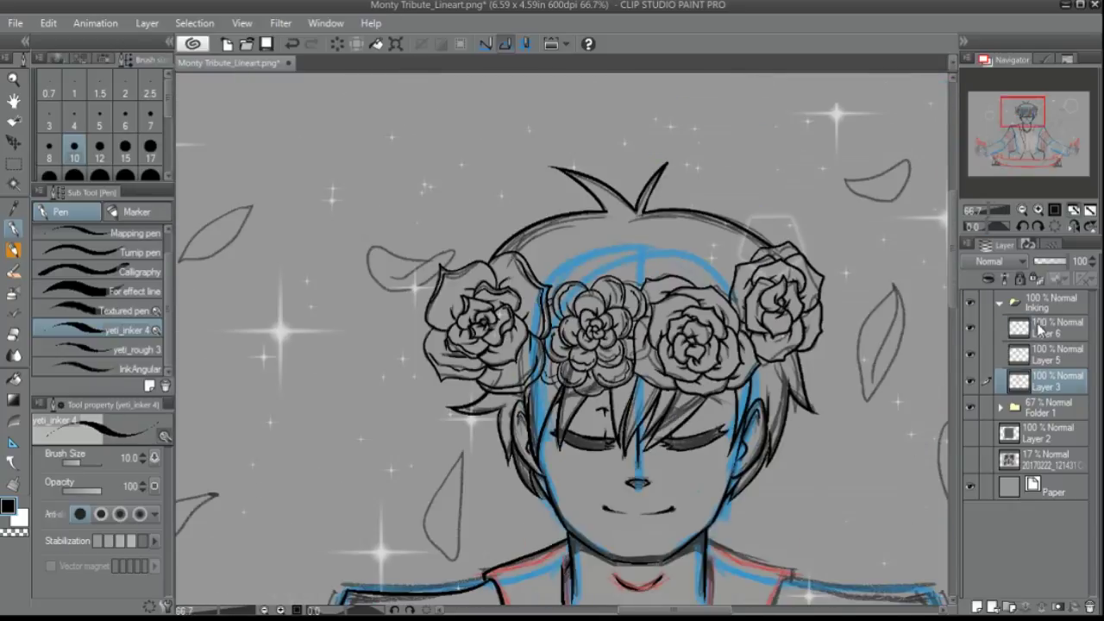
key("alt+bracketright")
key("alt+bracketright")
key("ctrl+e")
Ink the square buckle and prong of the upper strap on the sleeve at the picture's left side
left_click_drag(1026, 112, 1008, 135)
scroll(1027, 120, "up", 2)
mouse_move(542, 145)
left_mouse_down()
mouse_move(504, 226)
mouse_move(527, 219)
mouse_move(566, 251)
left_mouse_up()
mouse_move(548, 163)
left_mouse_down()
mouse_move(596, 203)
mouse_move(588, 221)
left_mouse_up()
left_click_drag(585, 226, 576, 235)
mouse_move(543, 147)
left_mouse_down()
mouse_move(614, 192)
mouse_move(577, 272)
mouse_move(506, 221)
mouse_move(502, 154)
mouse_move(535, 148)
left_mouse_up()
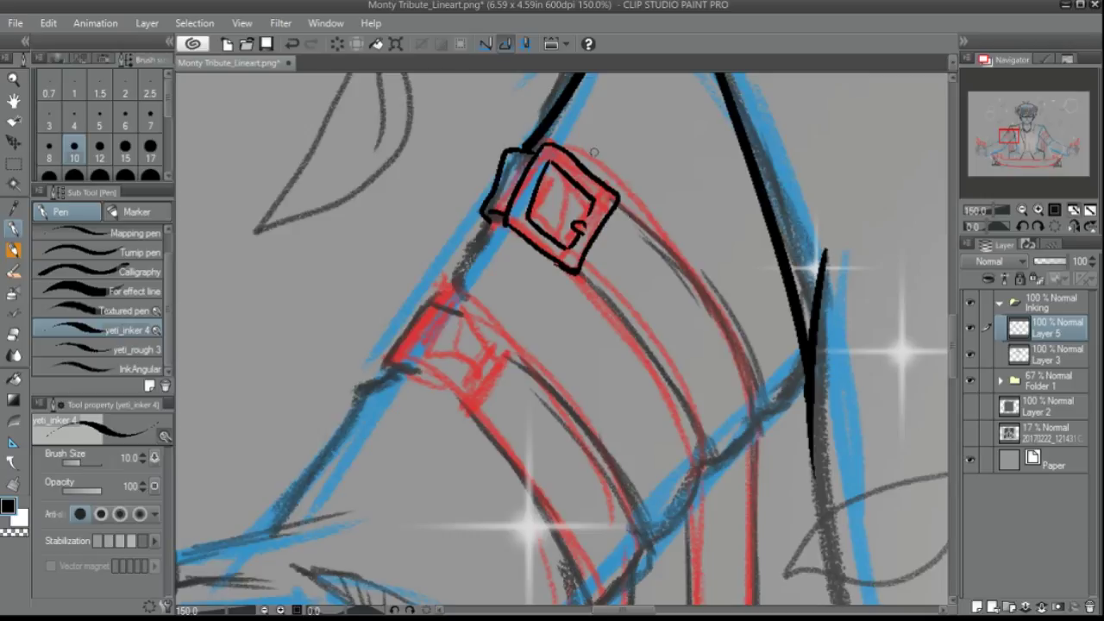
Ink the upper strap's curved band and buckle hole, plus the sleeve edge just below the buckle
left_click_drag(576, 270, 761, 431)
mouse_move(615, 205)
left_mouse_down()
mouse_move(761, 387)
mouse_move(763, 433)
mouse_move(808, 364)
left_mouse_up()
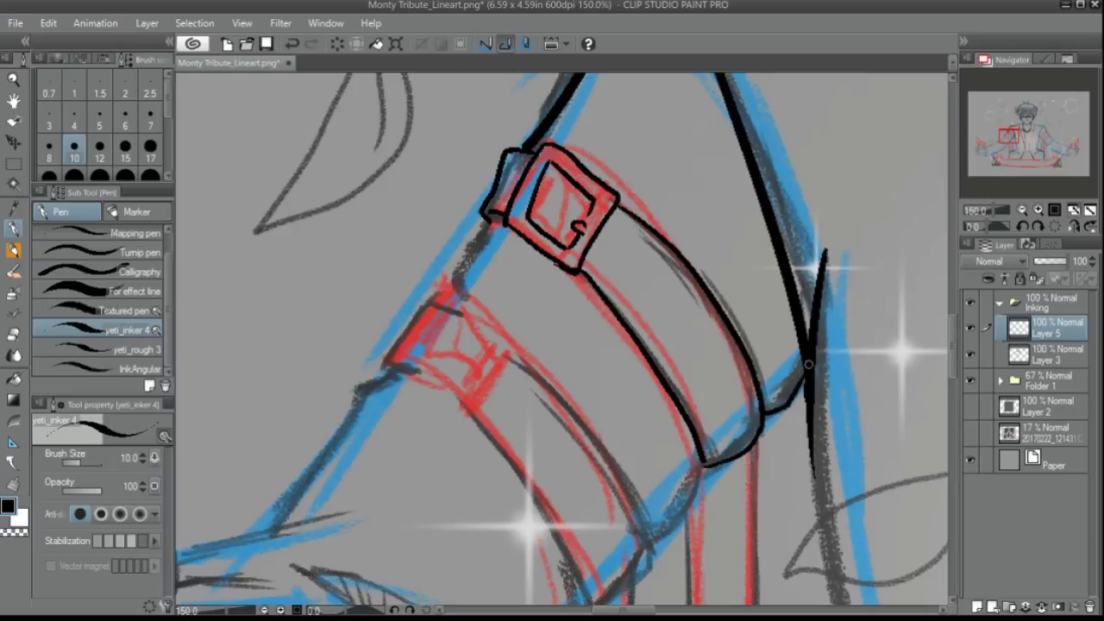
left_click_drag(1008, 140, 1003, 134)
left_click_drag(522, 290, 483, 327)
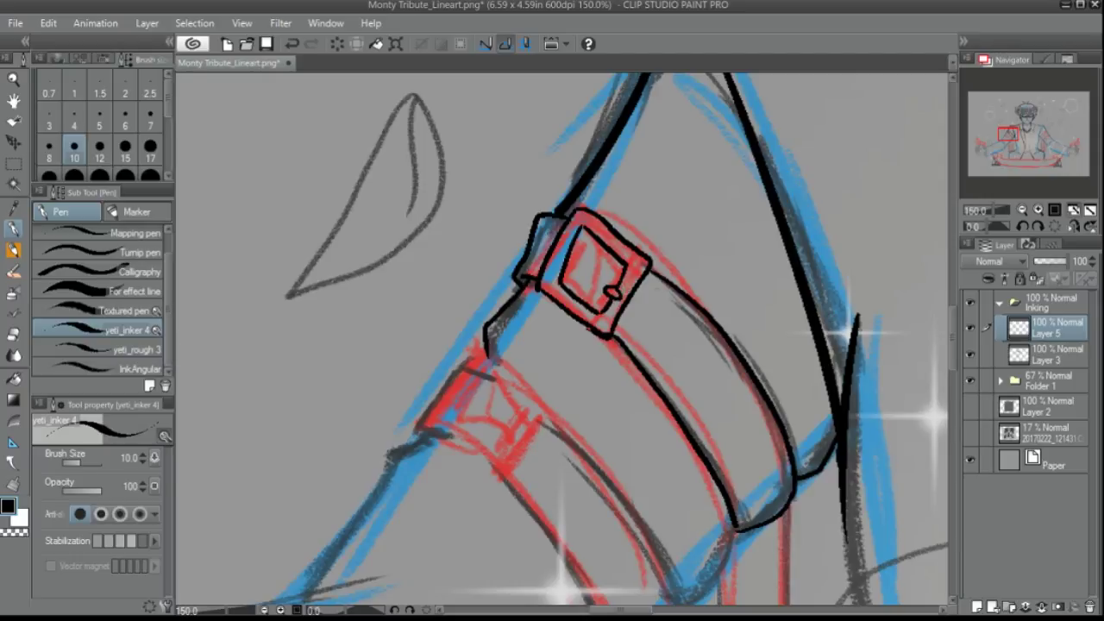
left_click(586, 270)
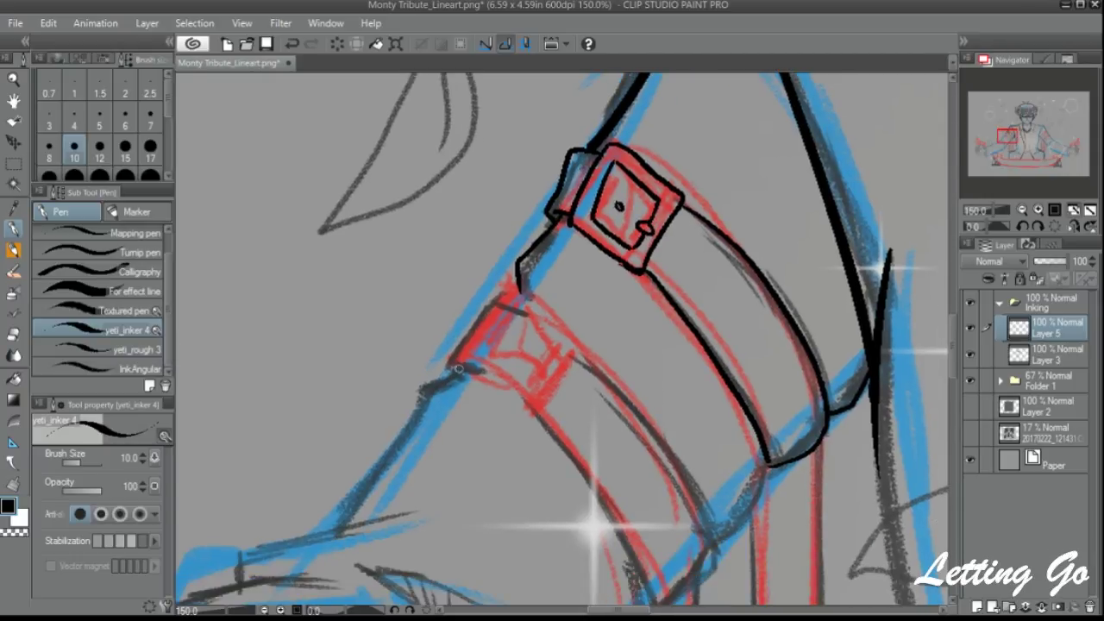
Ink the outer sleeve contour from the lower strap to the elbow and the inner contour between the straps
mouse_move(458, 368)
left_mouse_down()
mouse_move(429, 379)
mouse_move(346, 527)
mouse_move(407, 515)
left_mouse_up()
scroll(407, 516, "down", 3)
left_click_drag(714, 446, 766, 361)
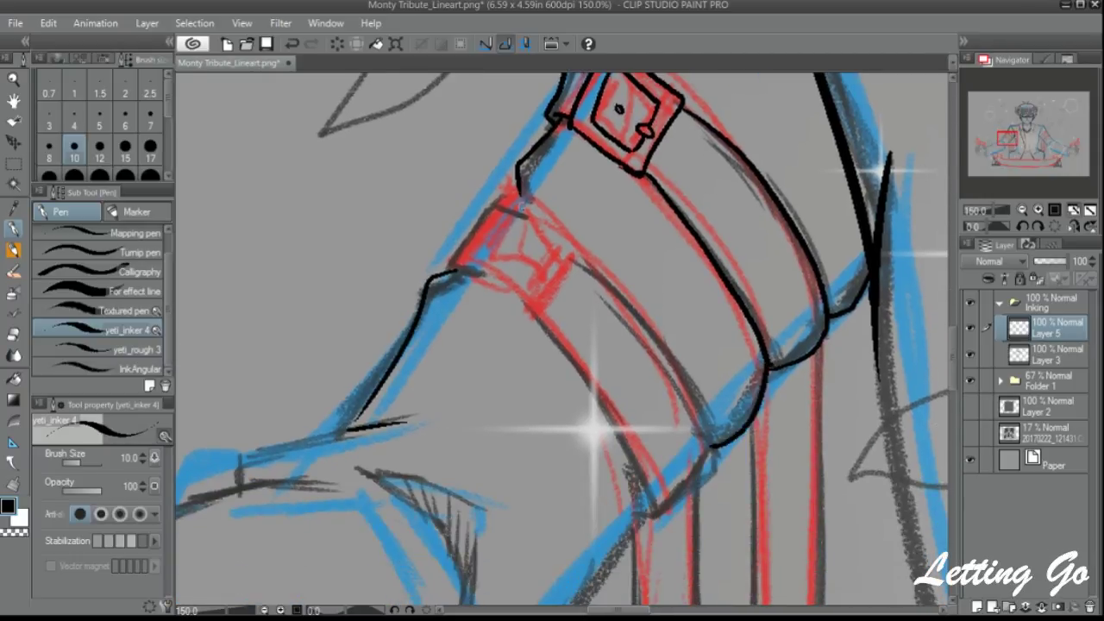
Ink the lower strap's buckle with its inner frame, prong and hole, redoing the strokes that miss the sketch
left_click_drag(517, 197, 452, 269)
key("ctrl+z")
mouse_move(516, 195)
left_mouse_down()
mouse_move(447, 270)
mouse_move(578, 241)
left_mouse_up()
key("ctrl+z")
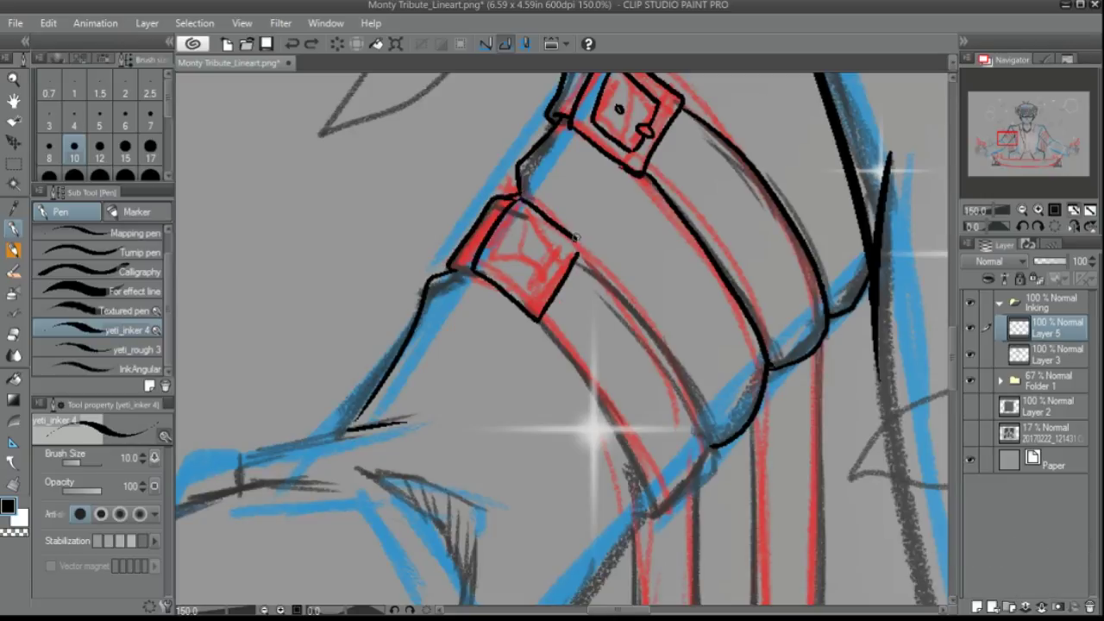
mouse_move(520, 216)
left_mouse_down()
mouse_move(528, 292)
mouse_move(571, 243)
left_mouse_up()
left_click_drag(519, 216, 566, 248)
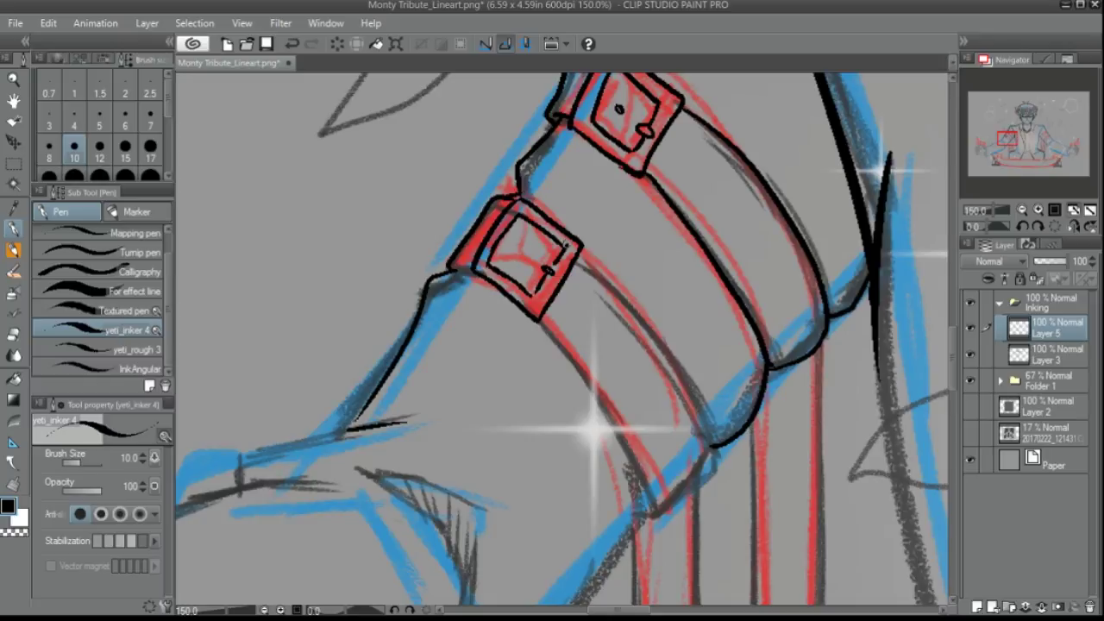
key("ctrl+z")
left_click_drag(518, 217, 579, 243)
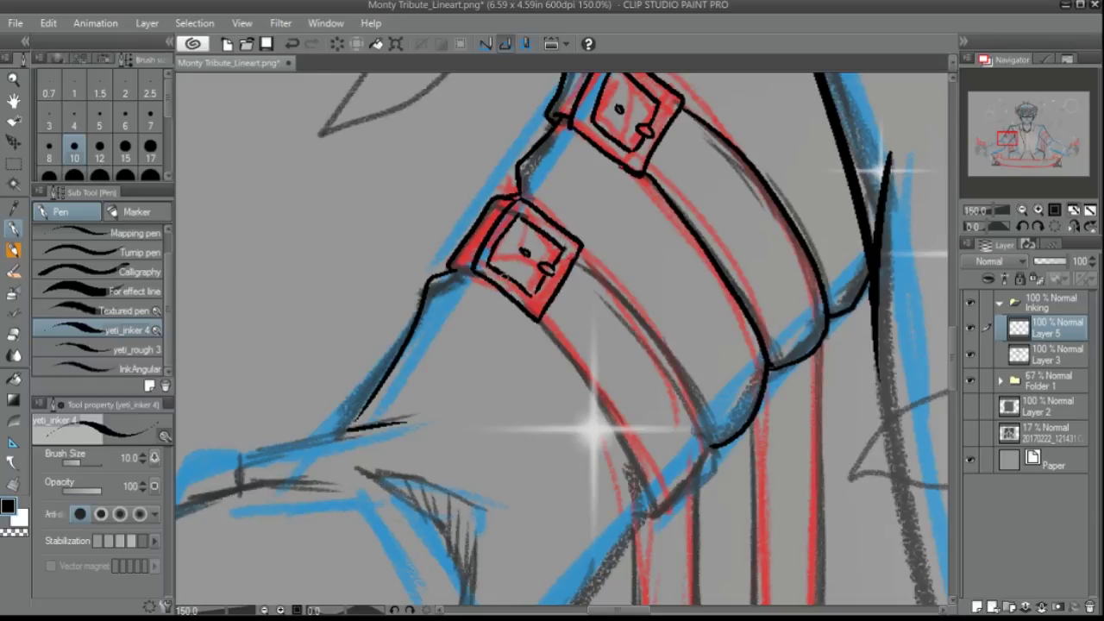
Ink the two curved edges and the rounded end of the lower strap's band
mouse_move(542, 315)
left_mouse_down()
mouse_move(659, 511)
mouse_move(716, 450)
left_mouse_up()
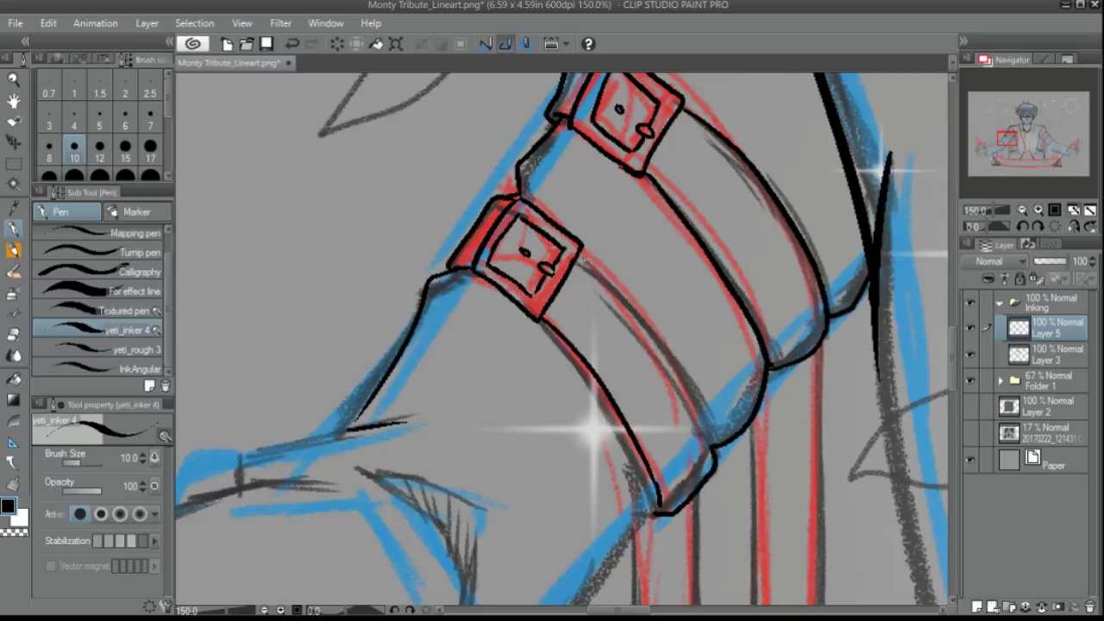
mouse_move(585, 259)
left_mouse_down()
mouse_move(706, 423)
mouse_move(713, 459)
mouse_move(701, 408)
left_mouse_up()
key("ctrl+z")
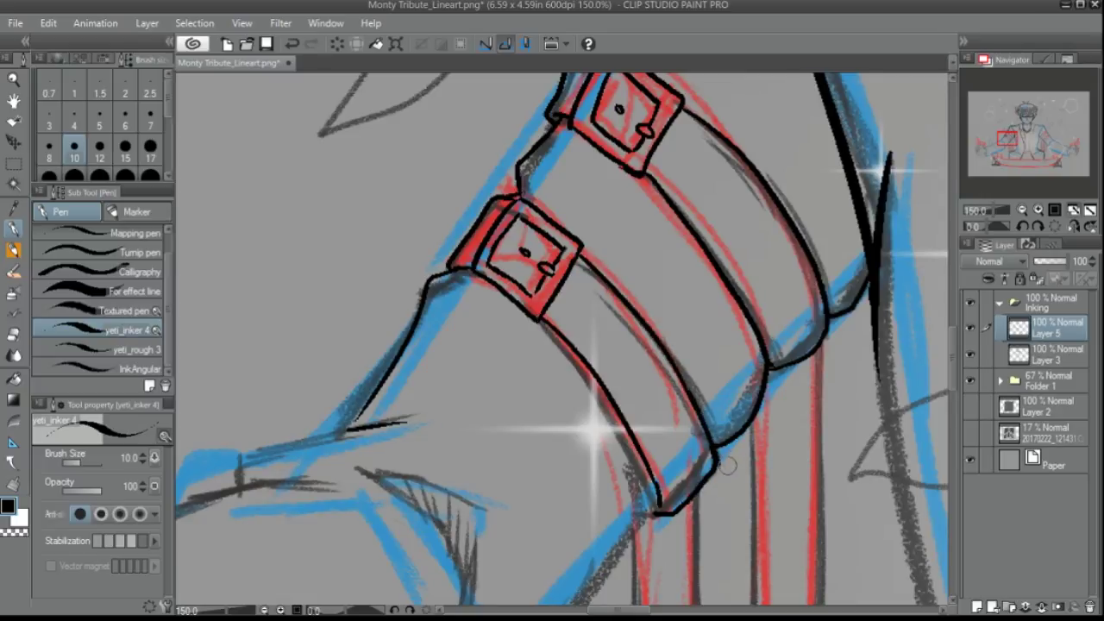
Ink the start of the forearm's upper edge and the hatched fold at the elbow
left_click_drag(1016, 131, 1011, 138)
left_click_drag(424, 188, 557, 128)
mouse_move(426, 186)
left_mouse_down()
mouse_move(487, 187)
mouse_move(639, 267)
left_mouse_up()
key("ctrl+z")
left_click_drag(522, 179, 651, 220)
left_click_drag(571, 195, 628, 272)
mouse_move(642, 247)
left_mouse_down()
mouse_move(626, 284)
mouse_move(629, 362)
left_mouse_up()
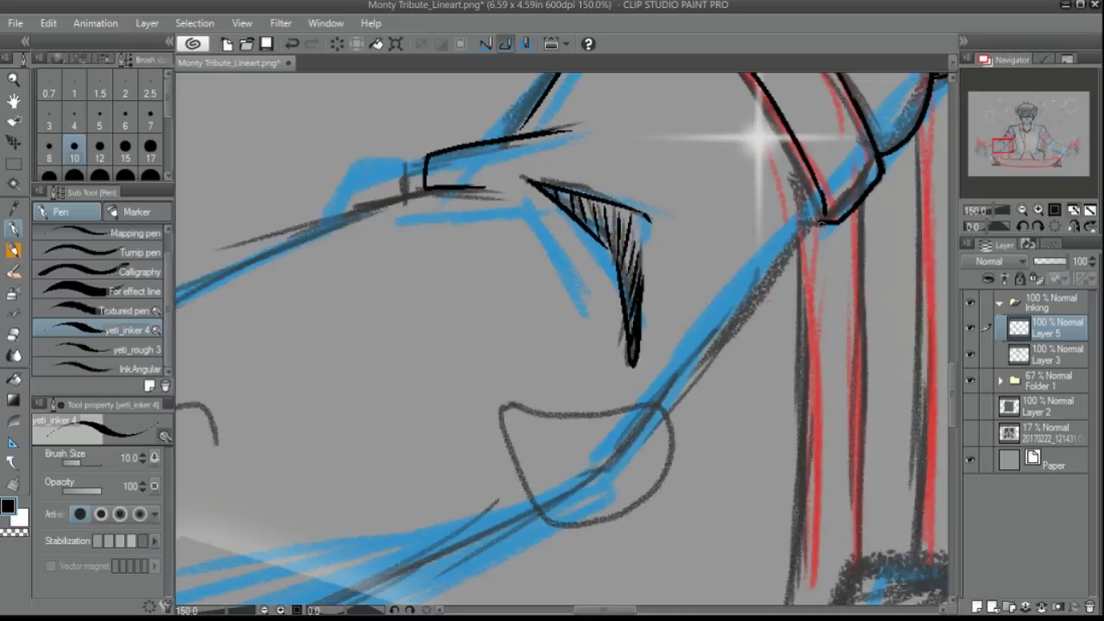
Ink the sleeve cuff's outer curve at the wrist and the inner edge of its opening
left_click_drag(1003, 146, 990, 152)
left_click_drag(403, 410, 476, 549)
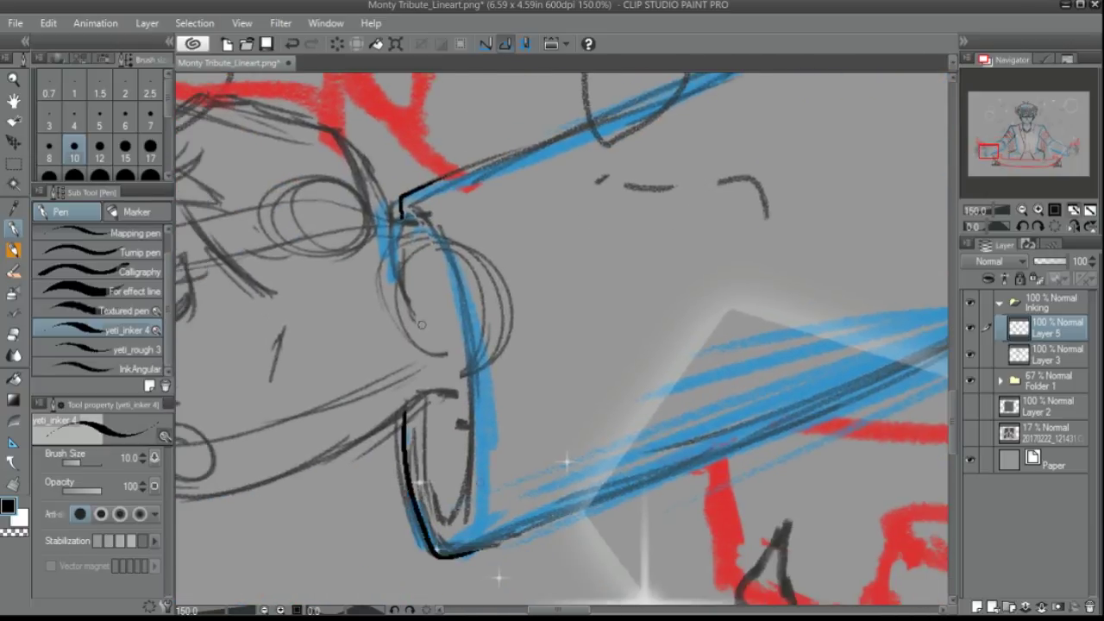
mouse_move(410, 208)
left_mouse_down()
mouse_move(475, 440)
mouse_move(418, 407)
left_mouse_up()
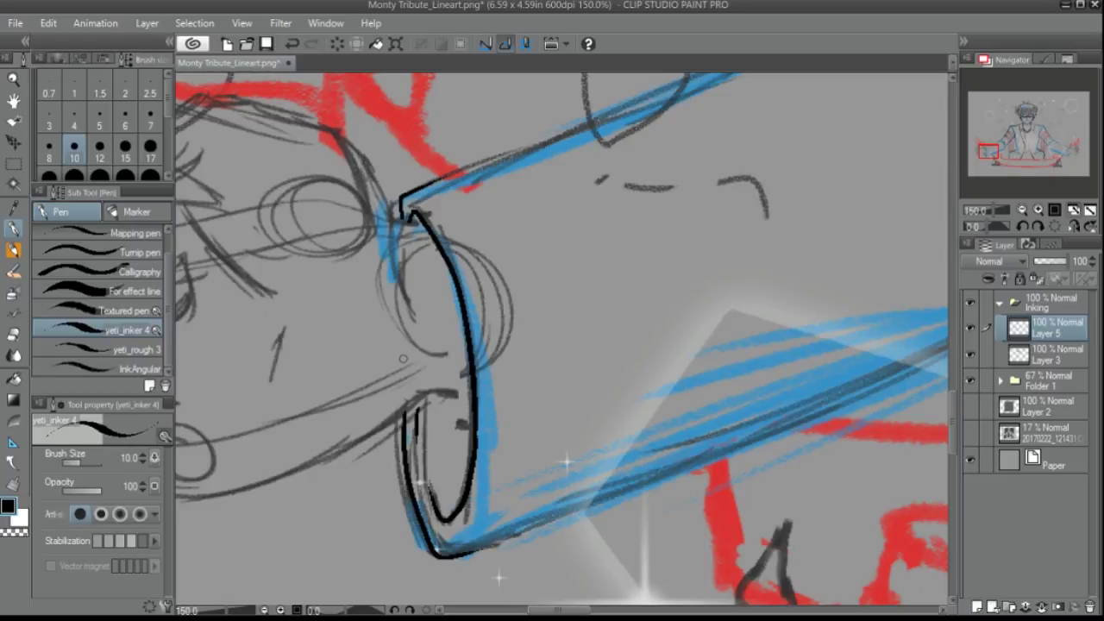
Ink the forearm's underside from the cuff to the elbow and on up to the lower strap, redoing strokes that miss the sketch
left_click_drag(474, 547, 854, 399)
left_click_drag(988, 153, 1001, 150)
left_click_drag(295, 463, 677, 302)
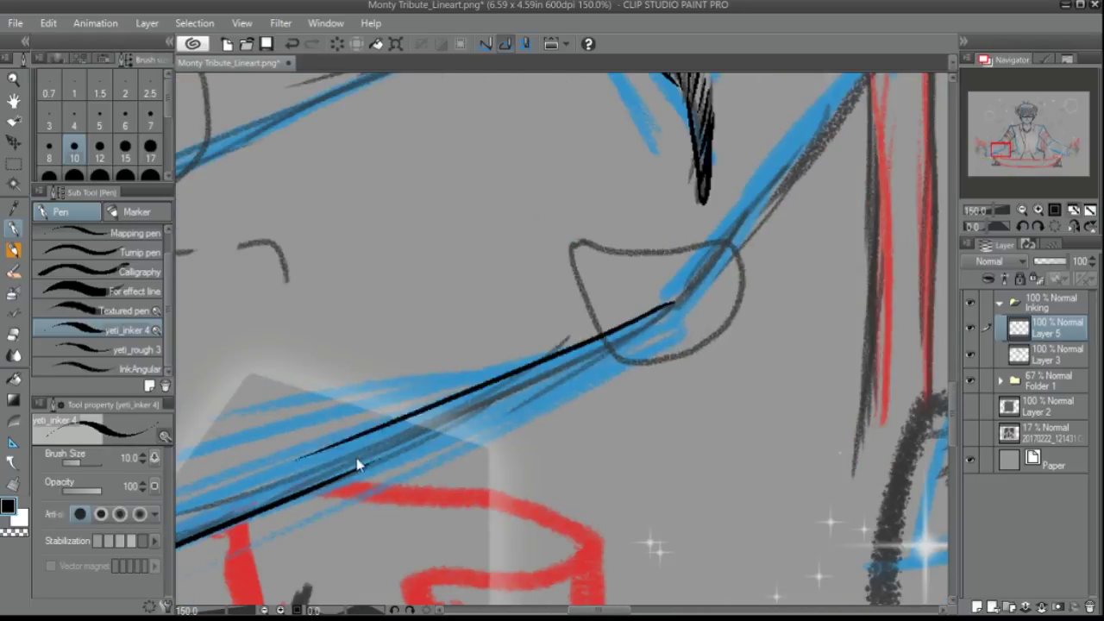
key("ctrl+z")
left_click_drag(330, 485, 682, 307)
left_click_drag(804, 267, 675, 397)
left_click_drag(764, 177, 559, 437)
key("ctrl+z")
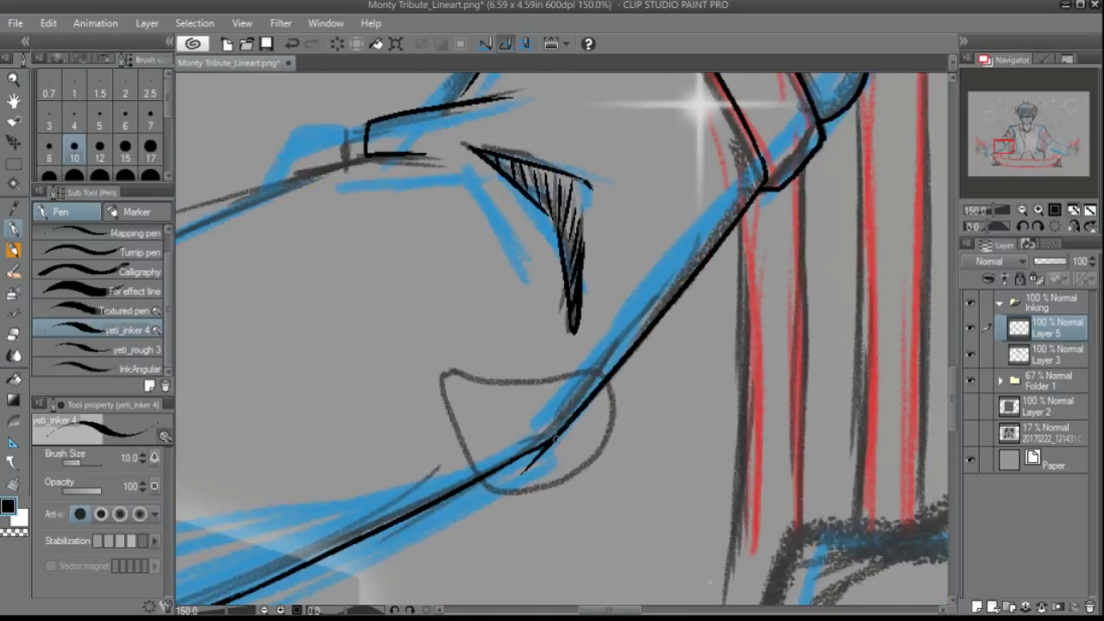
Ink the forearm's upper edge from the elbow fold to the cuff, redoing it until the line is clean
left_click_drag(1004, 148, 992, 146)
left_click_drag(749, 243, 266, 414)
key("ctrl+z")
left_click_drag(820, 186, 474, 308)
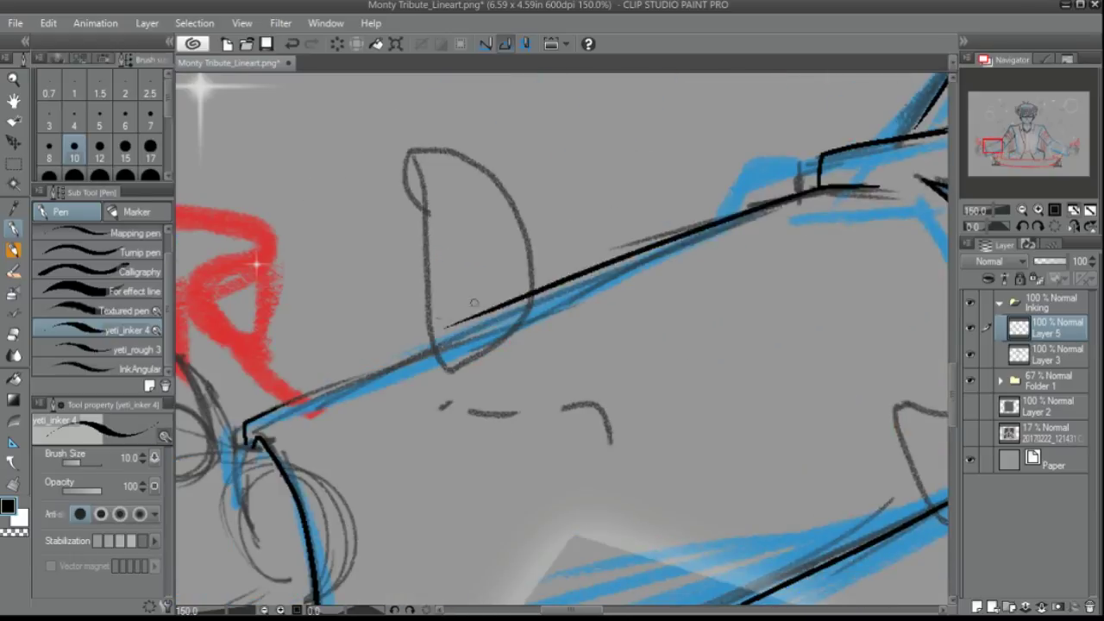
key("ctrl+z")
left_click_drag(683, 241, 343, 395)
left_click_drag(276, 412, 549, 298)
key("ctrl+z")
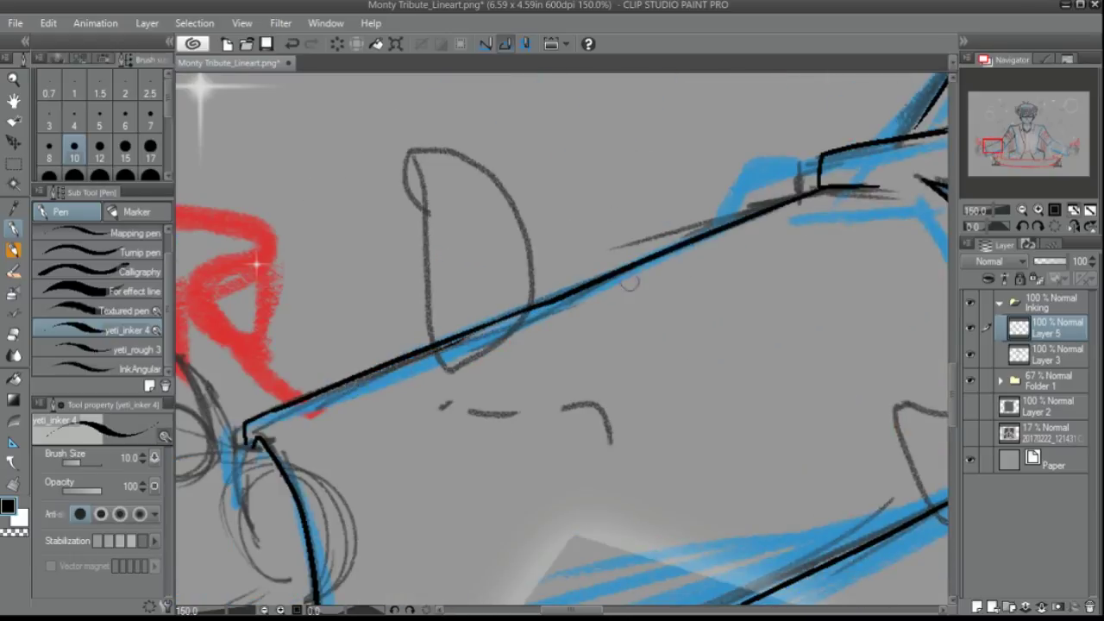
Ink the elbow fold's short crease and redraw the outer sleeve contour between the lower strap and the elbow
mouse_move(459, 344)
left_mouse_down()
mouse_move(552, 304)
mouse_move(372, 476)
mouse_move(181, 604)
left_mouse_up()
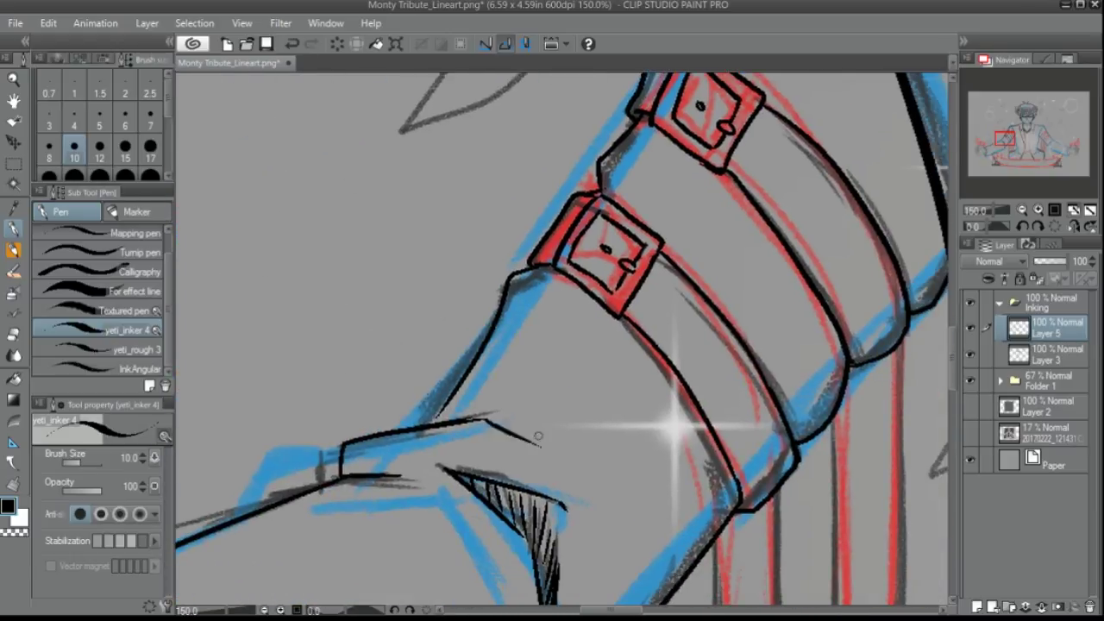
left_click_drag(409, 426, 516, 317)
key("ctrl+z")
mouse_move(518, 272)
left_mouse_down()
mouse_move(458, 330)
mouse_move(403, 427)
left_mouse_up()
Switch to Layer 3, raise the brush size to 17 and thicken the outer contour of the finished sleeve
left_click_drag(1011, 136, 1014, 127)
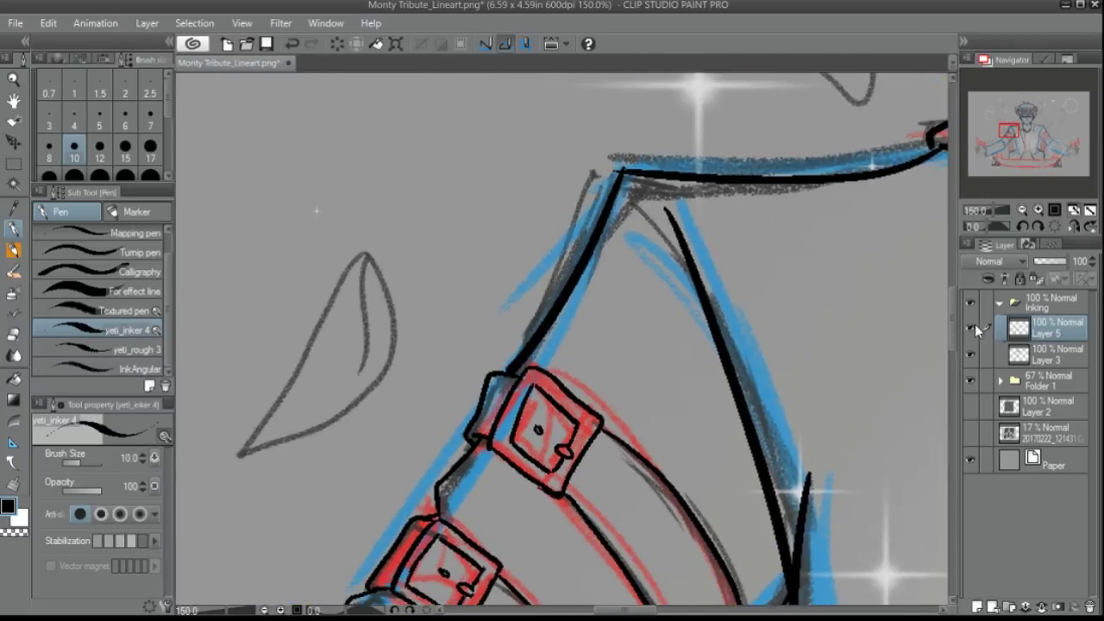
left_click(1035, 354)
scroll(570, 149, "down", 4)
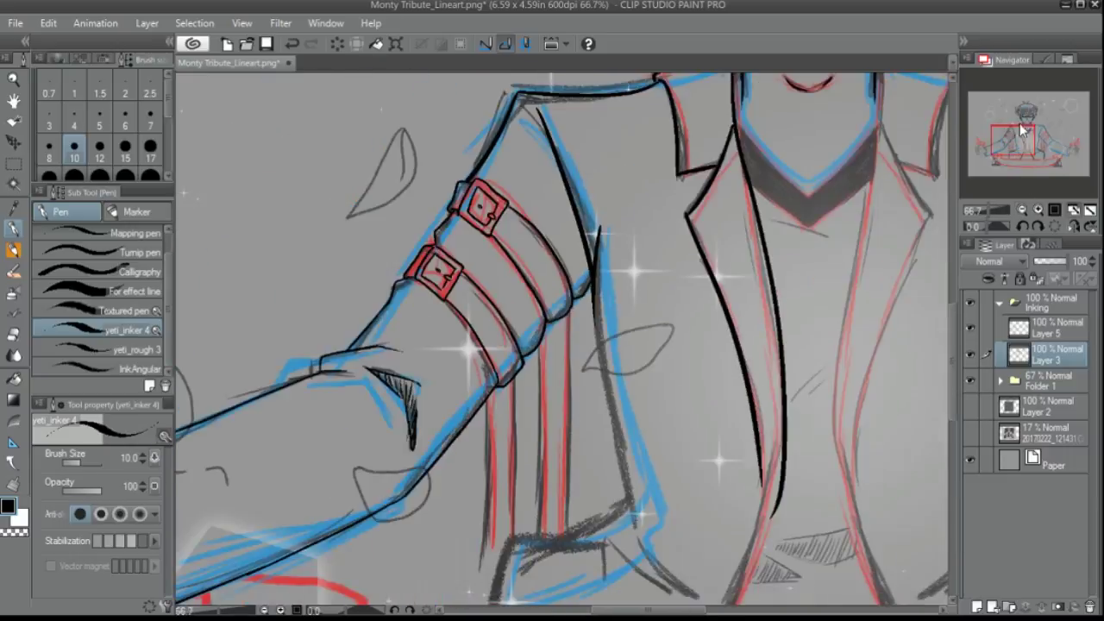
key("bracketright")
key("bracketright")
key("bracketright")
left_click_drag(507, 221, 425, 349)
left_click_drag(597, 283, 746, 210)
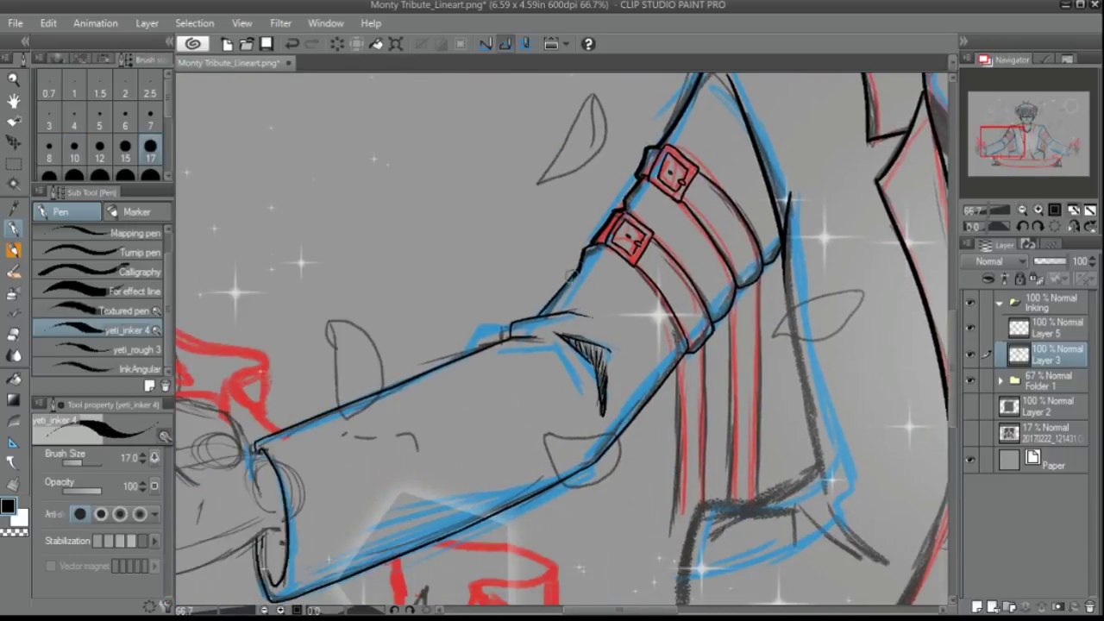
left_click_drag(570, 275, 511, 332)
With brush size 10, ink the opposite collar's top edge, the shoulder line and the upper arm down to the first strap
left_click(74, 146)
mouse_move(1002, 142)
left_mouse_down()
mouse_move(1030, 111)
mouse_move(1039, 129)
left_mouse_up()
mouse_move(429, 245)
left_mouse_down()
mouse_move(421, 406)
mouse_move(388, 604)
left_mouse_up()
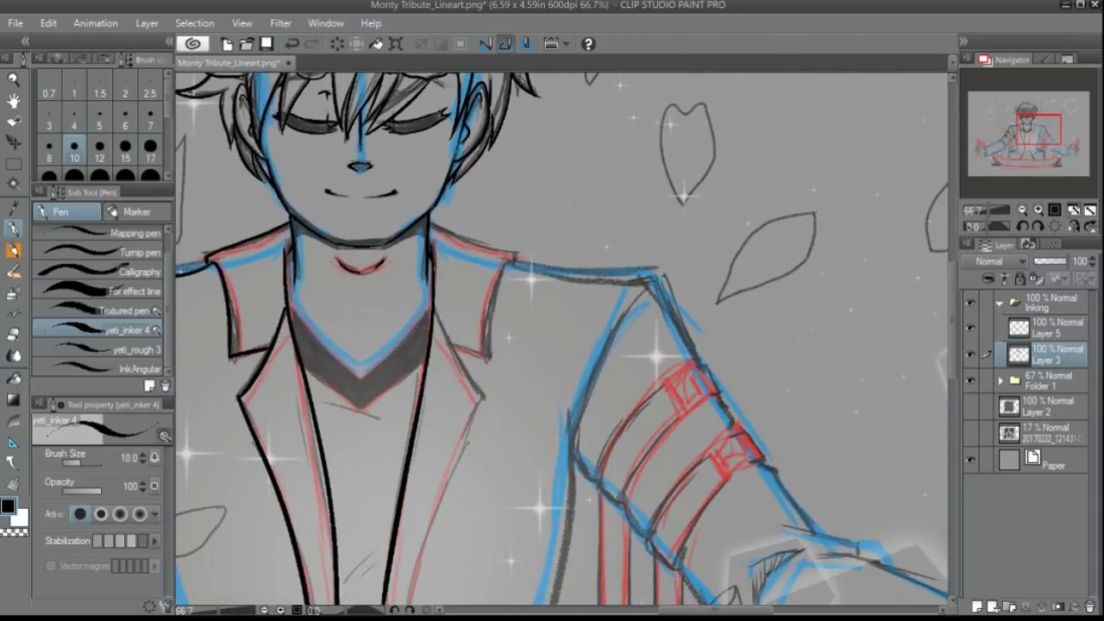
mouse_move(445, 231)
left_mouse_down()
mouse_move(520, 256)
mouse_move(660, 274)
mouse_move(694, 331)
left_mouse_up()
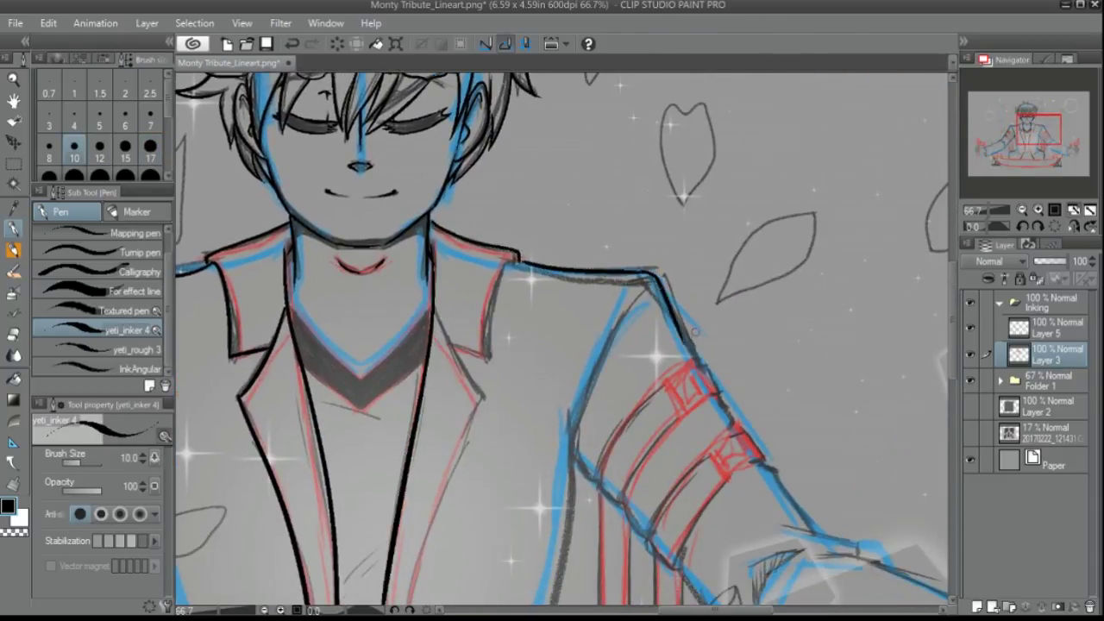
With brush size 8, ink the upper strap's buckle on the opposite sleeve, including its inner frame and hole
left_click(50, 147)
scroll(1056, 129, "up", 5)
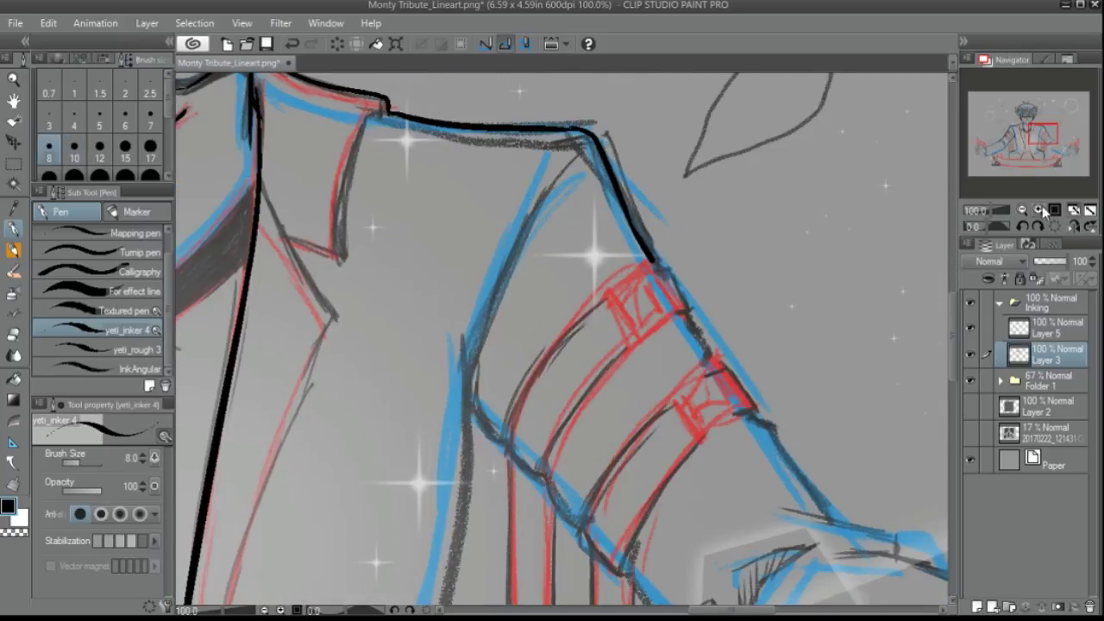
key("ctrl+z")
mouse_move(690, 220)
left_mouse_down()
mouse_move(647, 349)
mouse_move(627, 265)
mouse_move(735, 296)
left_mouse_up()
key("ctrl+z")
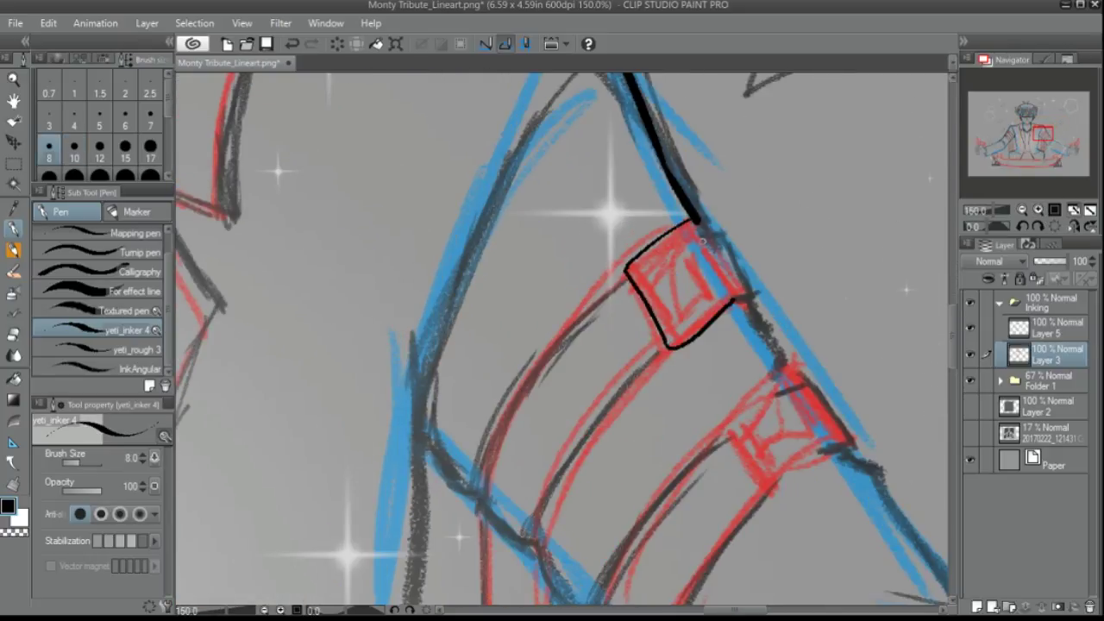
mouse_move(698, 221)
left_mouse_down()
mouse_move(738, 302)
mouse_move(664, 297)
mouse_move(725, 291)
left_mouse_up()
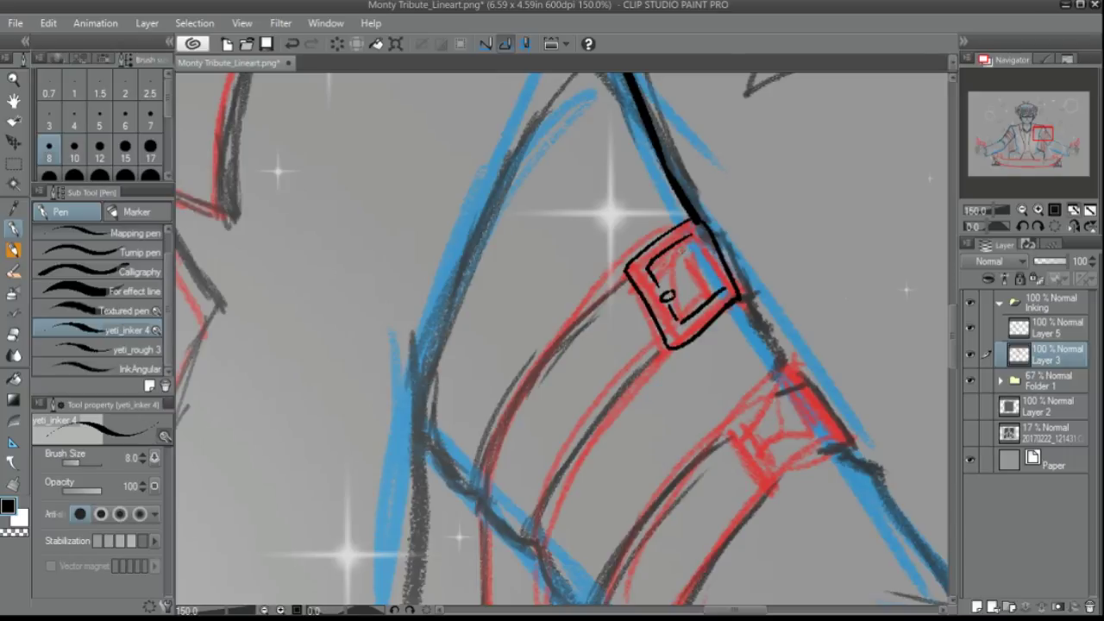
Ink the two curved edges and the closing end of the upper strap's band, redoing strokes that miss the sketch
left_click_drag(628, 276, 553, 366)
key("ctrl+z")
mouse_move(664, 340)
left_mouse_down()
mouse_move(462, 530)
mouse_move(595, 413)
mouse_move(524, 556)
left_mouse_up()
key("ctrl+z")
mouse_move(628, 276)
left_mouse_down()
mouse_move(464, 518)
mouse_move(528, 552)
left_mouse_up()
key("ctrl+z")
left_click_drag(466, 505, 528, 552)
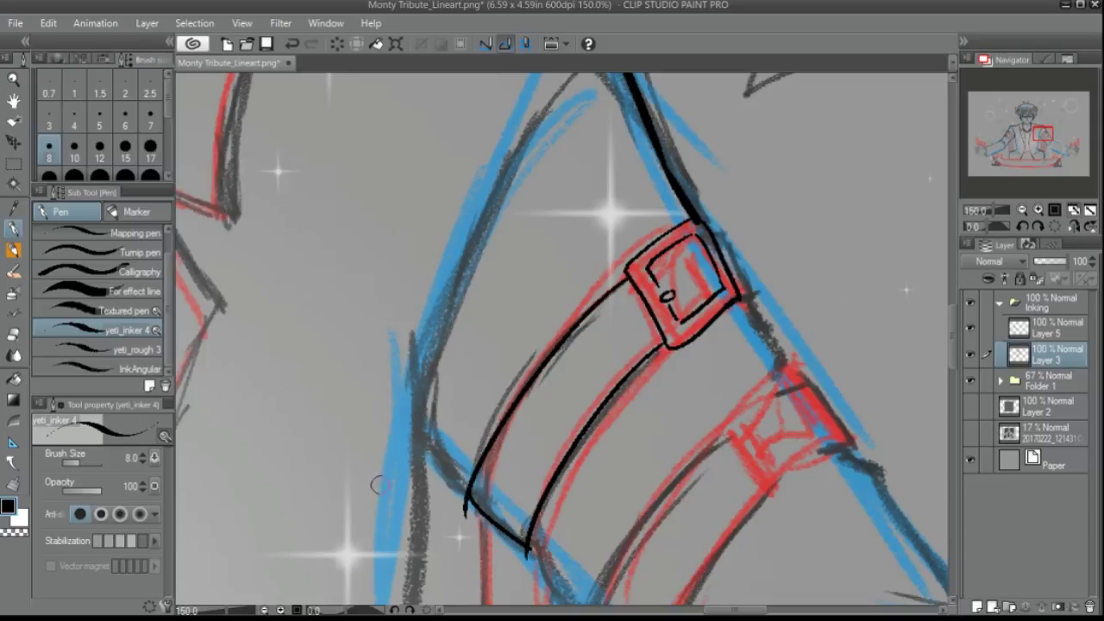
Ink the inner sleeve contour between the straps, the lower strap's rounded end and its outer edge beside the buckle
left_click_drag(663, 461, 569, 307)
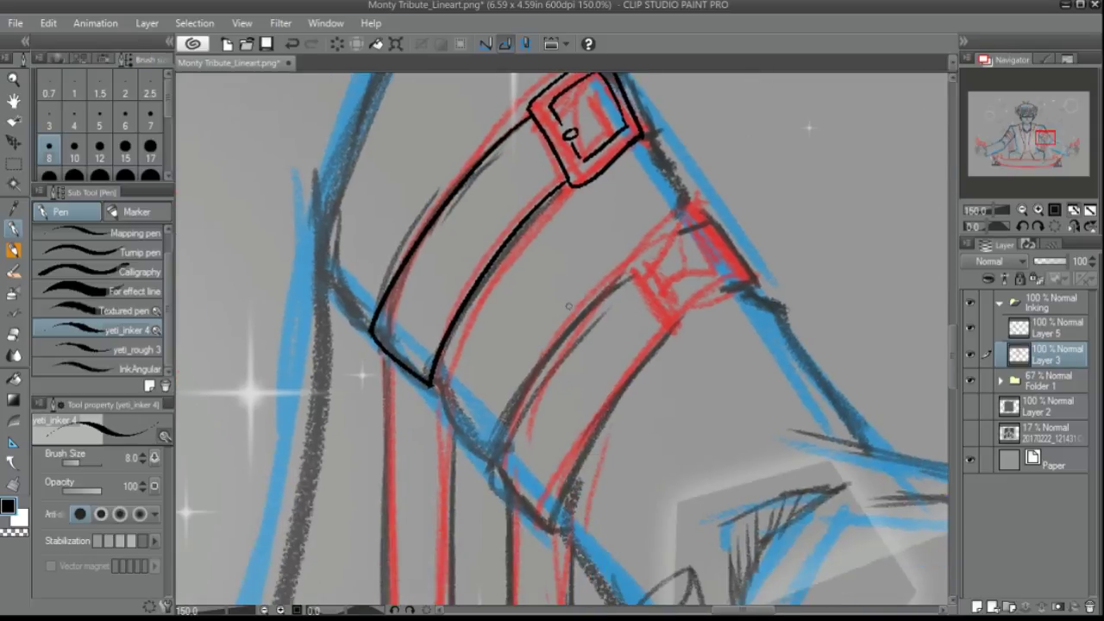
left_click_drag(436, 378, 494, 454)
mouse_move(493, 455)
left_mouse_down()
mouse_move(542, 521)
mouse_move(523, 512)
mouse_move(553, 529)
left_mouse_up()
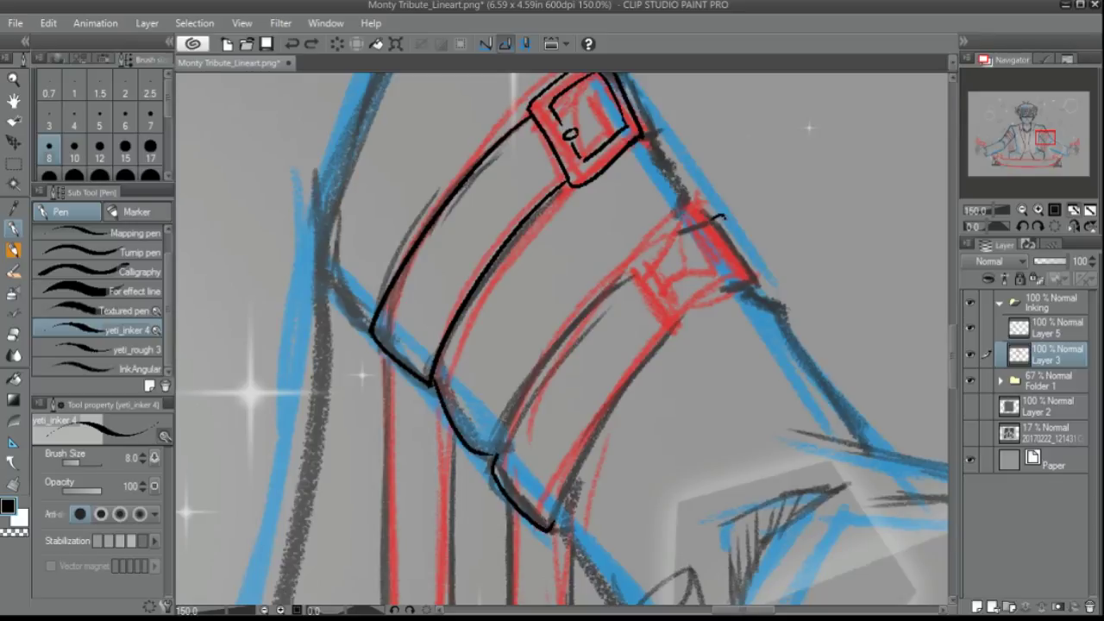
left_click_drag(723, 217, 759, 289)
left_click_drag(759, 289, 561, 65)
Ink the arm's underside from the lower strap past the elbow to the wrist, including the cuff's outer edge
left_click_drag(357, 301, 580, 559)
scroll(579, 559, "down", 4)
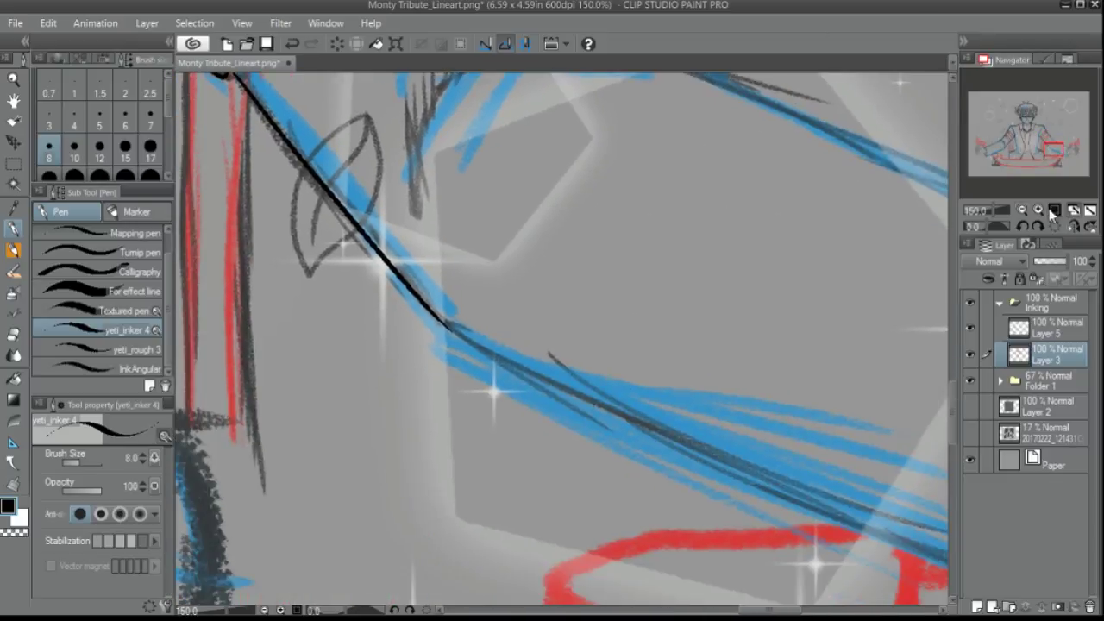
left_click_drag(436, 373, 755, 513)
key("ctrl+z")
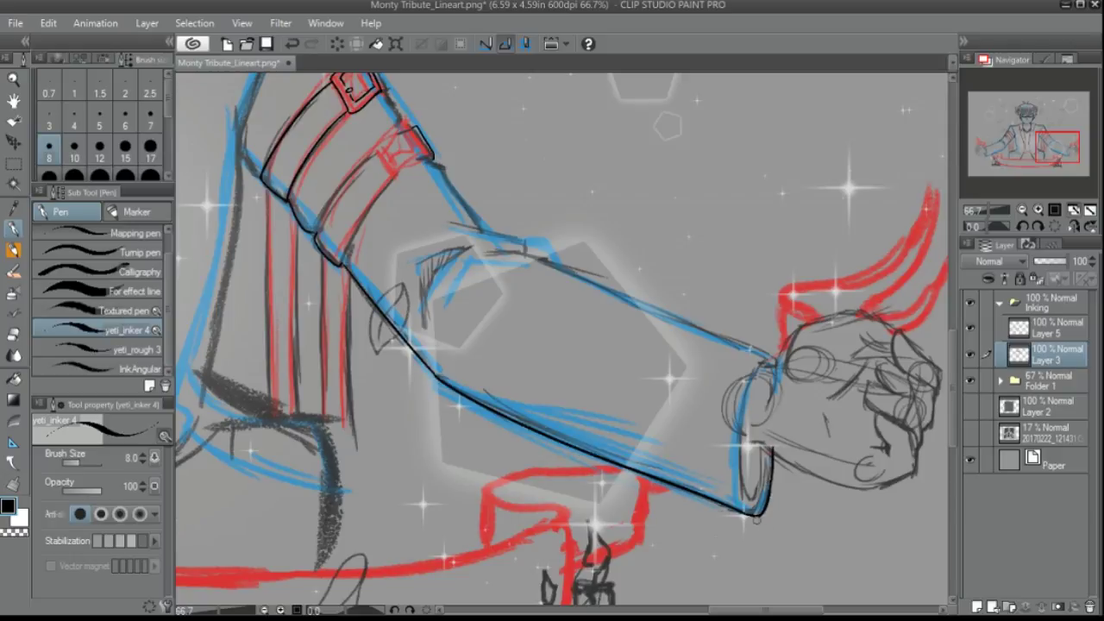
Flip the view horizontally and ink the forearm's upper edge, the elbow fold and the outer contour up to the lower strap
left_click(1074, 226)
left_click_drag(363, 354, 552, 274)
key("ctrl+z")
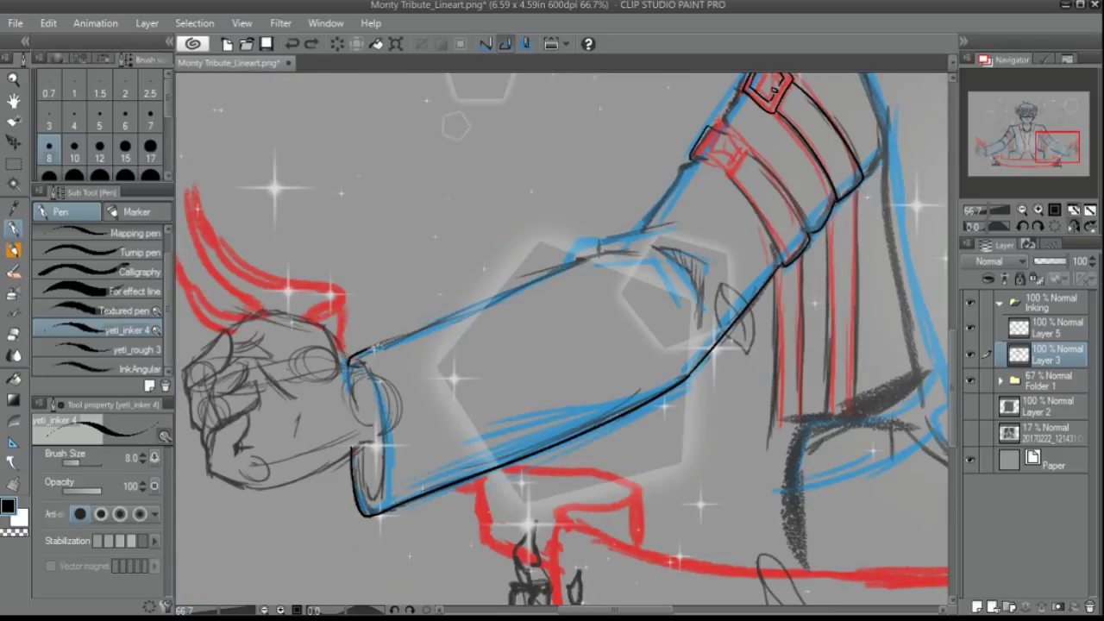
left_click_drag(349, 354, 681, 224)
left_click_drag(642, 227, 674, 176)
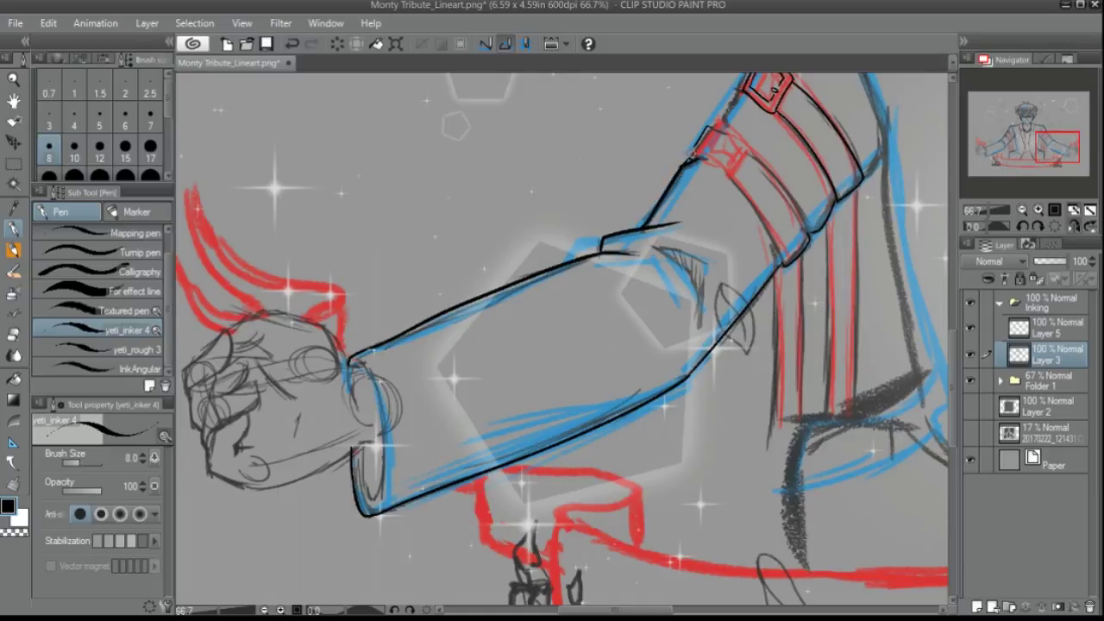
key("ctrl+z")
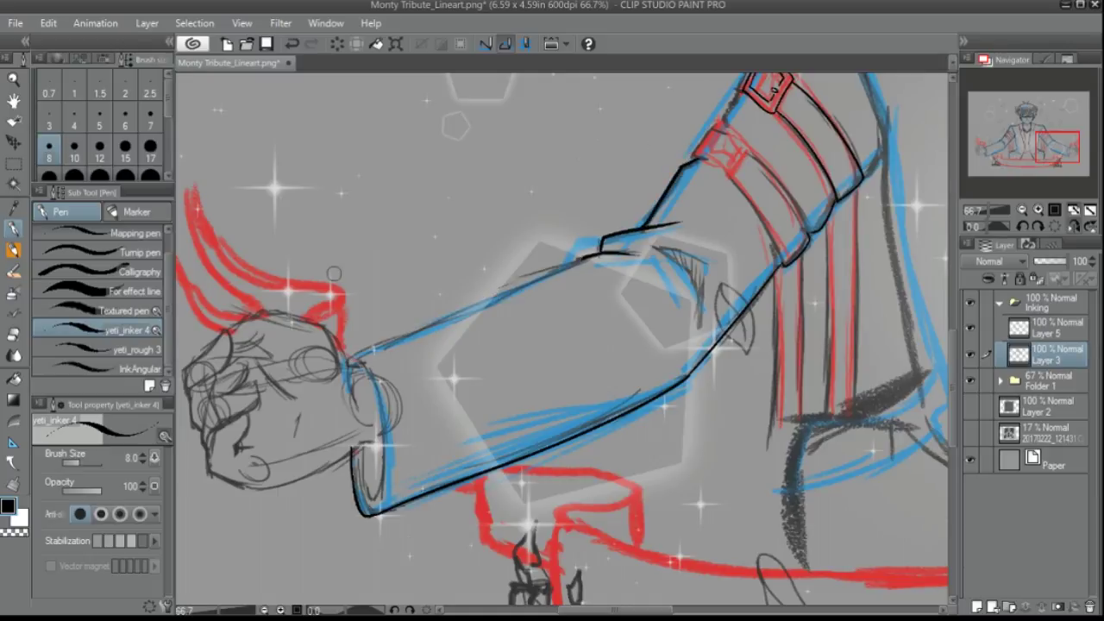
left_click_drag(604, 253, 306, 371)
left_click(328, 364)
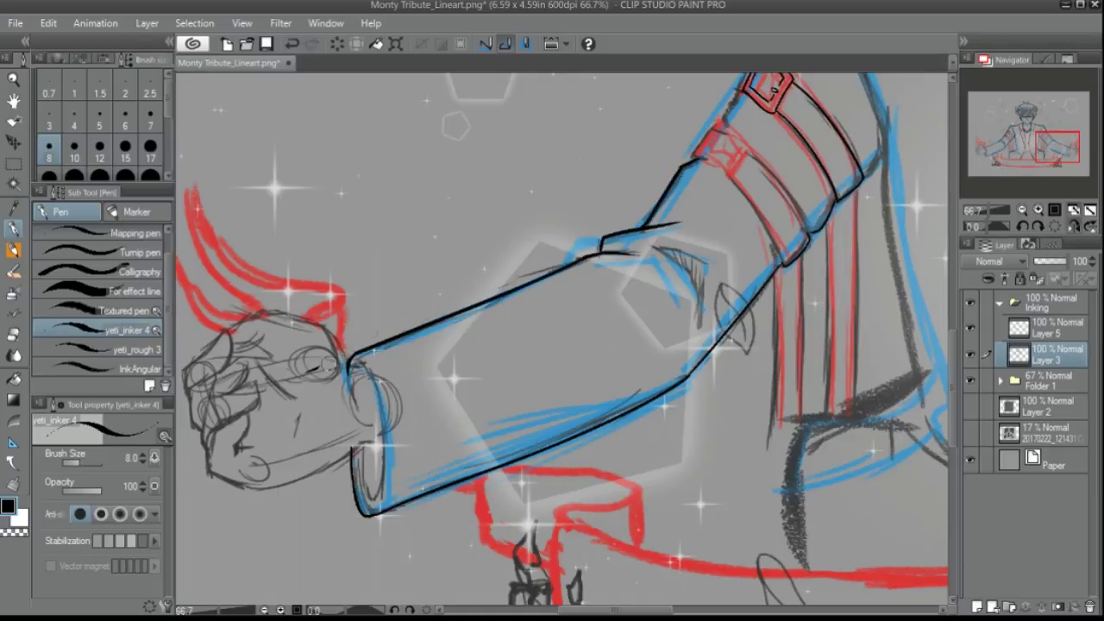
Ink the armhole seam from the shoulder to the armpit and the start of the jacket's side contour
key("ctrl+0")
scroll(285, 388, "up", 5)
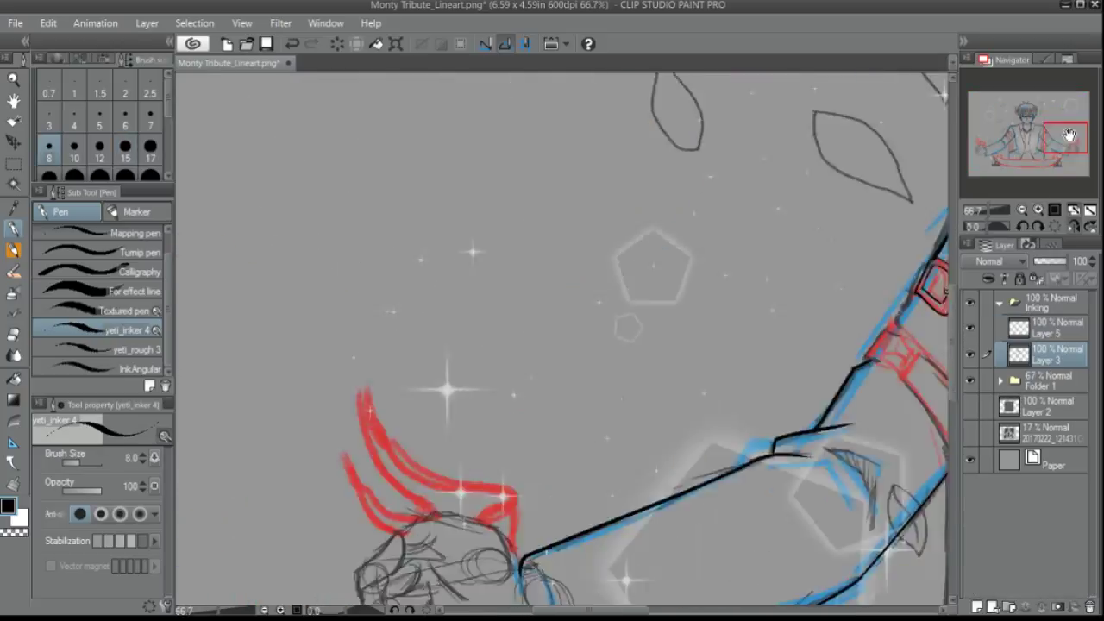
left_click_drag(604, 345, 271, 284)
left_click_drag(733, 252, 736, 306)
left_click_drag(663, 138, 730, 278)
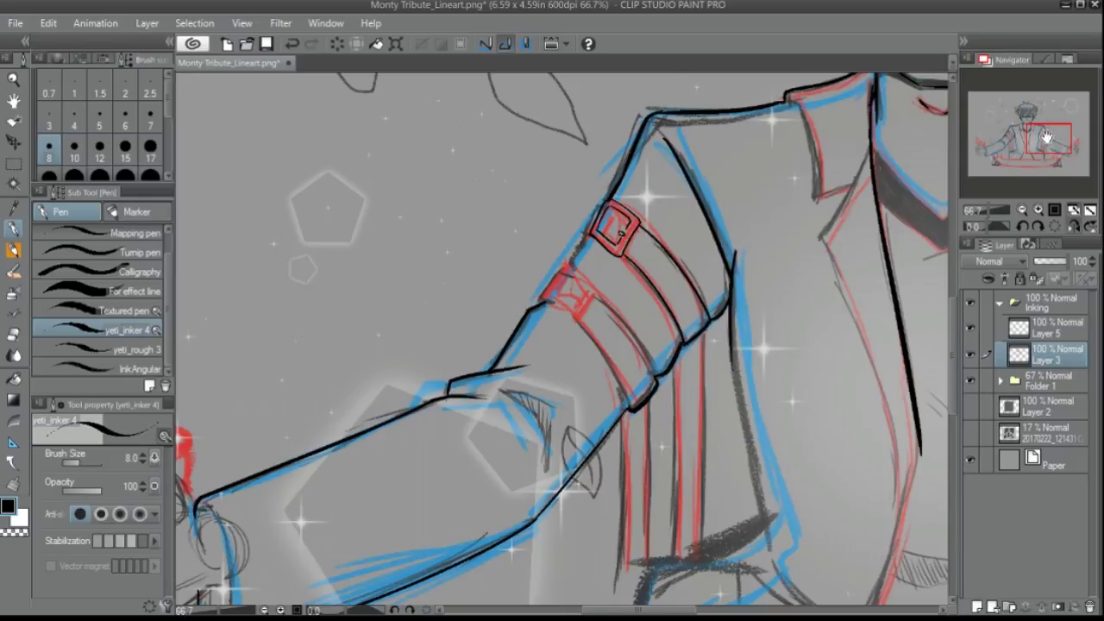
Ink the jacket's flared front edges down past the table line and the short diagonal folds at the waist
mouse_move(1046, 138)
left_mouse_down()
mouse_move(1058, 151)
mouse_move(1021, 148)
mouse_move(1024, 140)
mouse_move(1039, 149)
mouse_move(1031, 154)
mouse_move(1032, 136)
left_mouse_up()
left_click_drag(628, 376, 523, 568)
left_click_drag(728, 330, 802, 550)
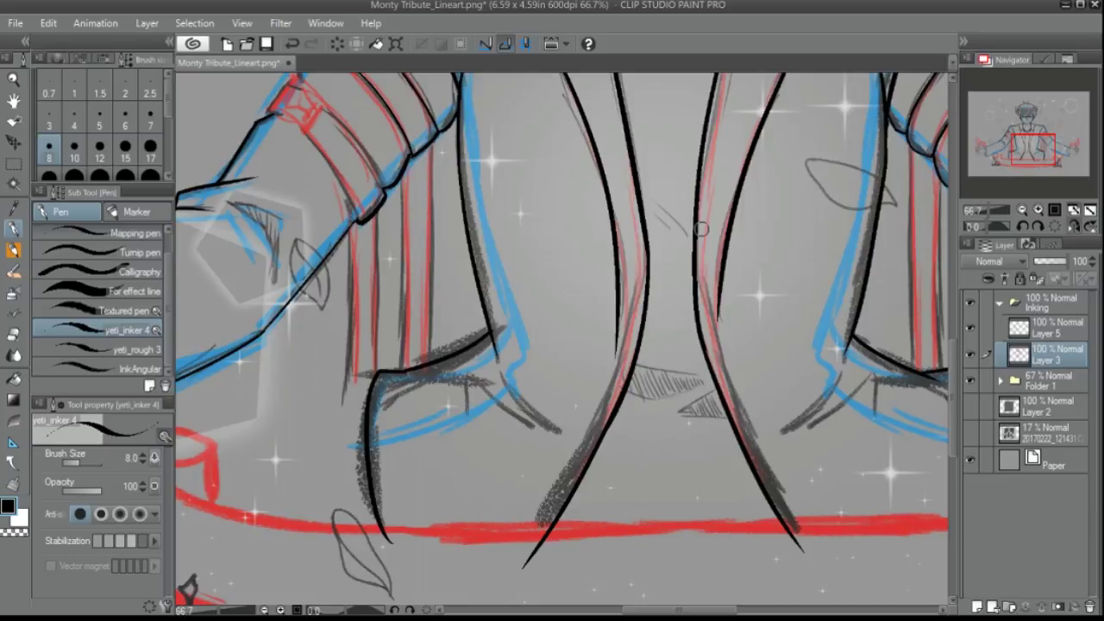
left_click_drag(1039, 149, 1027, 154)
mouse_move(595, 324)
left_mouse_down()
mouse_move(526, 378)
mouse_move(559, 387)
left_mouse_up()
left_click_drag(621, 328, 630, 352)
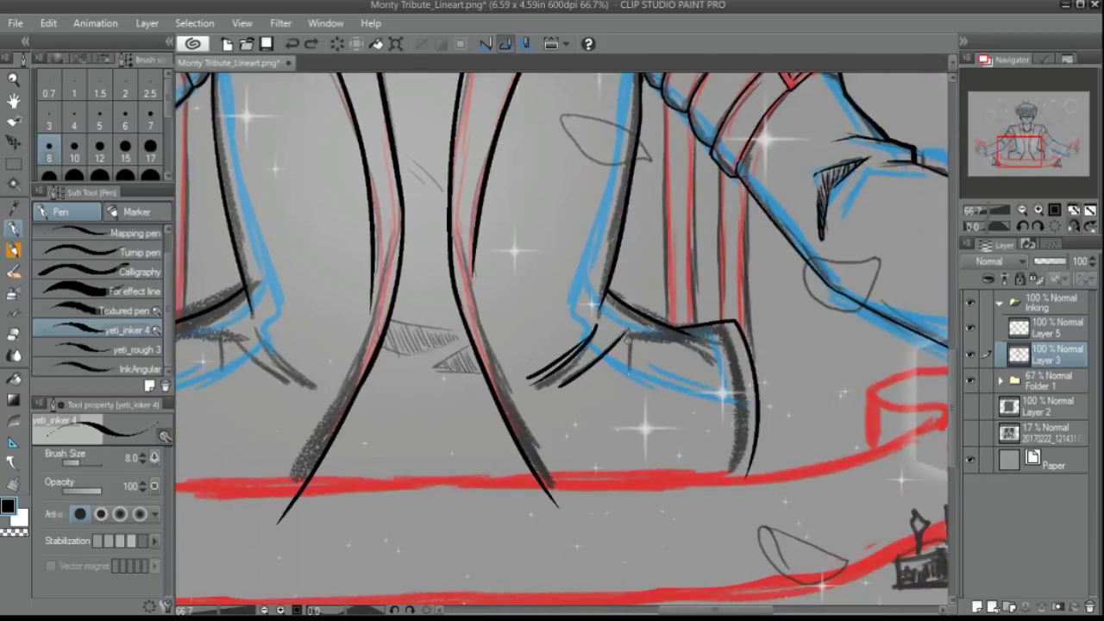
Ink the shirt's V-shaped neckline and the small crease lines on the chest
left_click_drag(1026, 151, 1032, 133)
left_click_drag(657, 258, 535, 362)
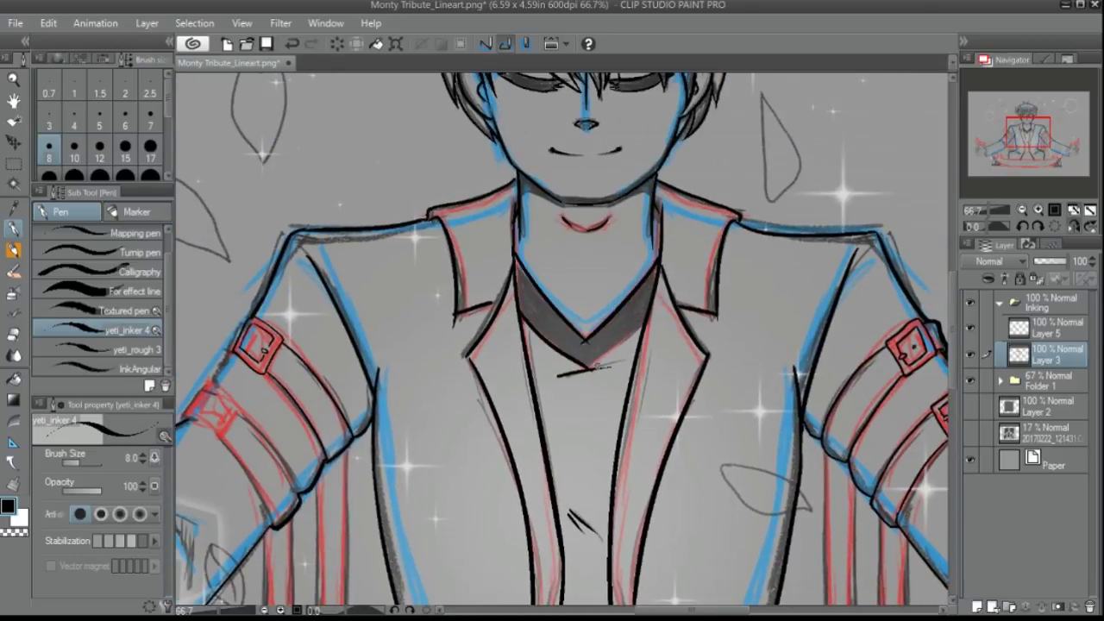
left_click_drag(647, 318, 612, 352)
Ink the hatched fold at the unfinished sleeve's elbow and the outlines of the wedge-shaped folds at the shirt's waist
mouse_move(1028, 131)
left_mouse_down()
mouse_move(1048, 154)
mouse_move(1055, 143)
left_mouse_up()
left_click_drag(588, 324, 627, 361)
left_click_drag(623, 355, 631, 398)
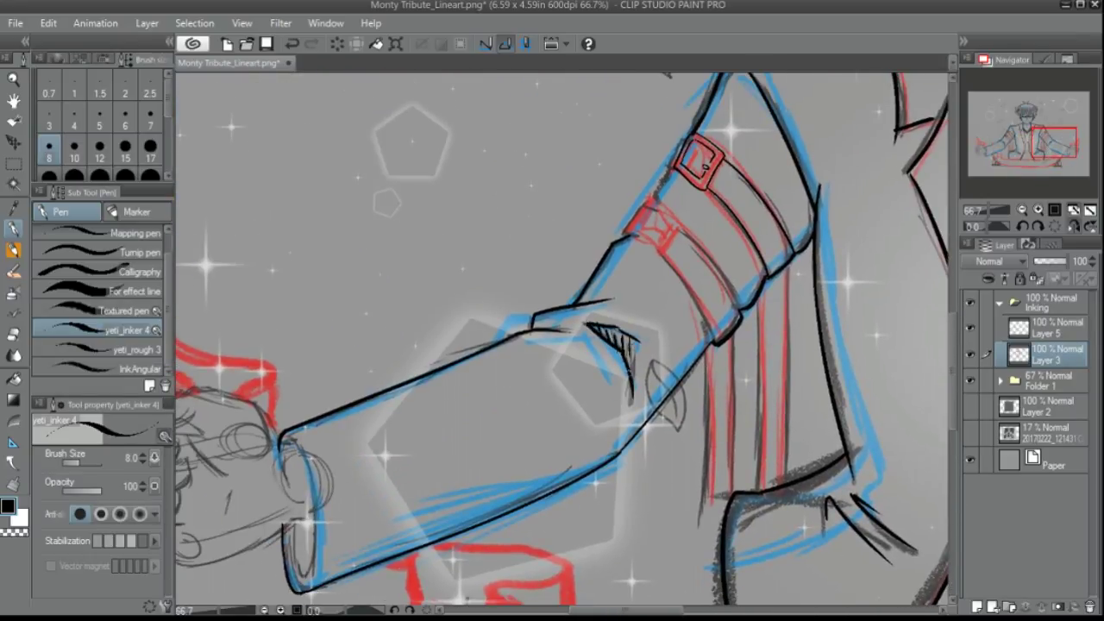
mouse_move(1056, 143)
left_mouse_down()
mouse_move(1035, 139)
mouse_move(1017, 166)
left_mouse_up()
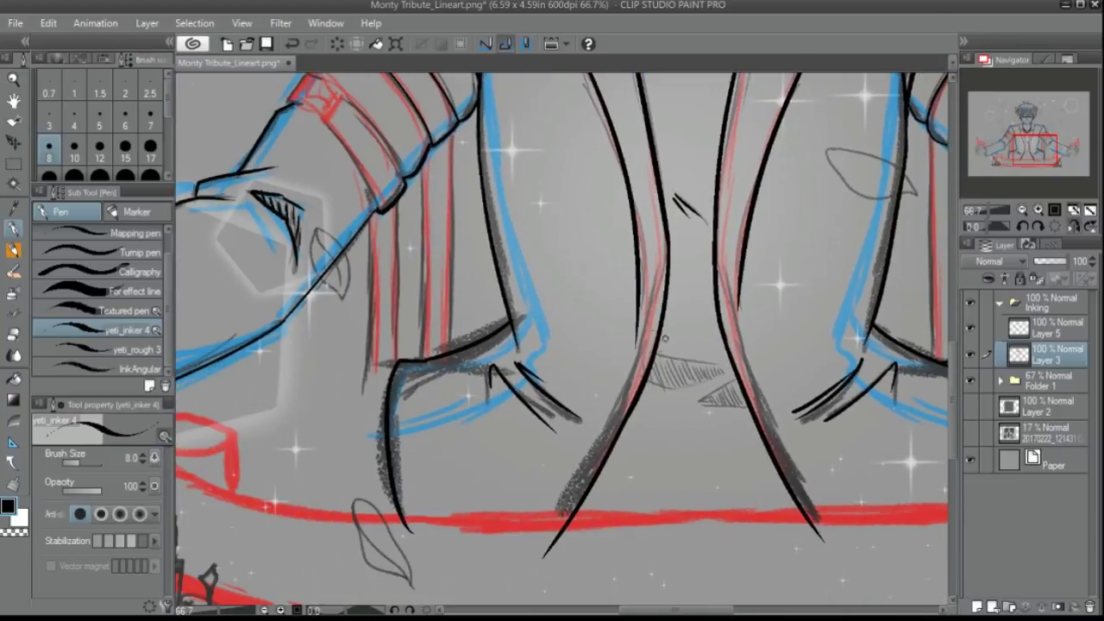
left_click_drag(657, 354, 723, 362)
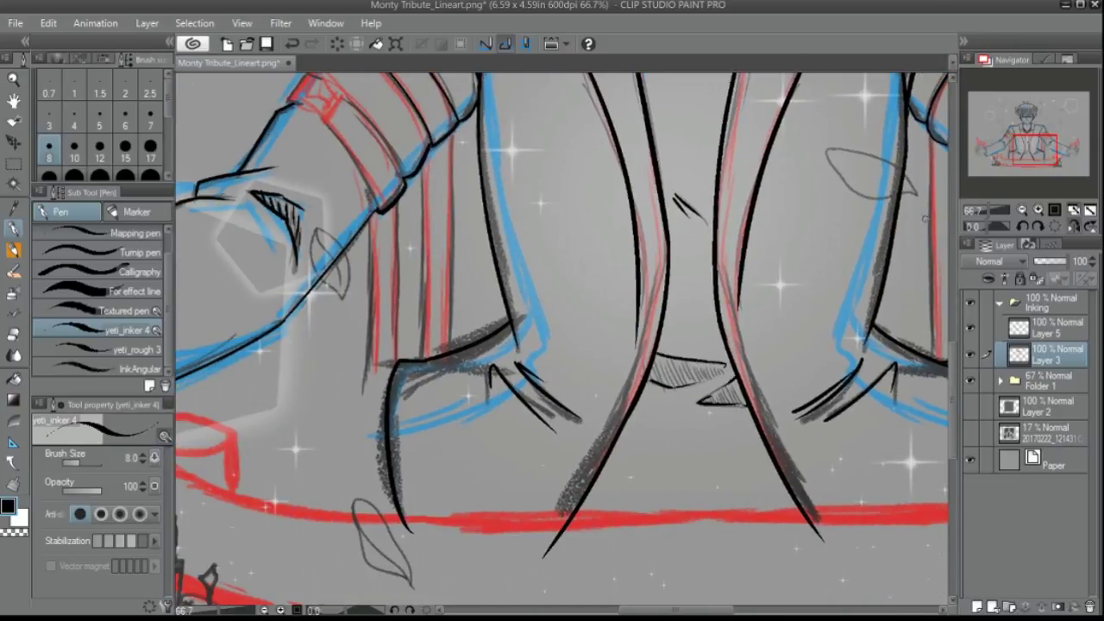
Ink the long vertical lines of the strips hanging beneath the strapped sleeve, down to the hem and table
mouse_move(1033, 150)
left_mouse_down()
mouse_move(1024, 127)
mouse_move(1050, 150)
left_mouse_up()
left_click_drag(655, 218, 636, 514)
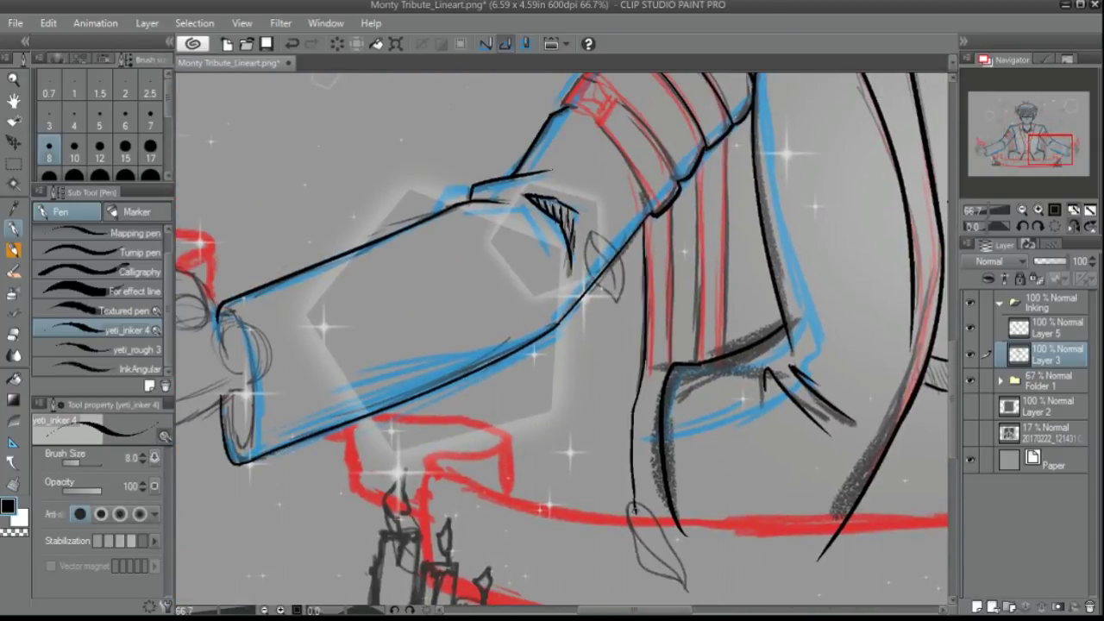
left_click_drag(671, 202, 673, 362)
left_click_drag(695, 172, 697, 362)
left_click_drag(727, 138, 724, 345)
key("ctrl+z")
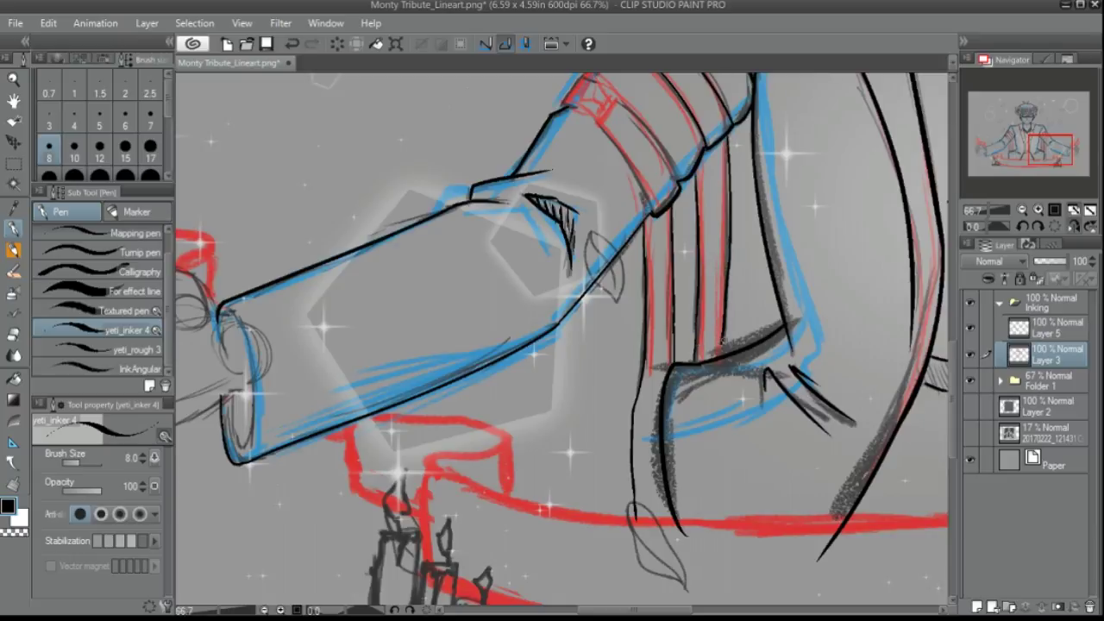
Ink the long vertical lines of the strips hanging beneath the opposite strapped sleeve, down to the jacket hem
left_click_drag(1051, 149, 1014, 150)
left_click_drag(554, 141, 552, 362)
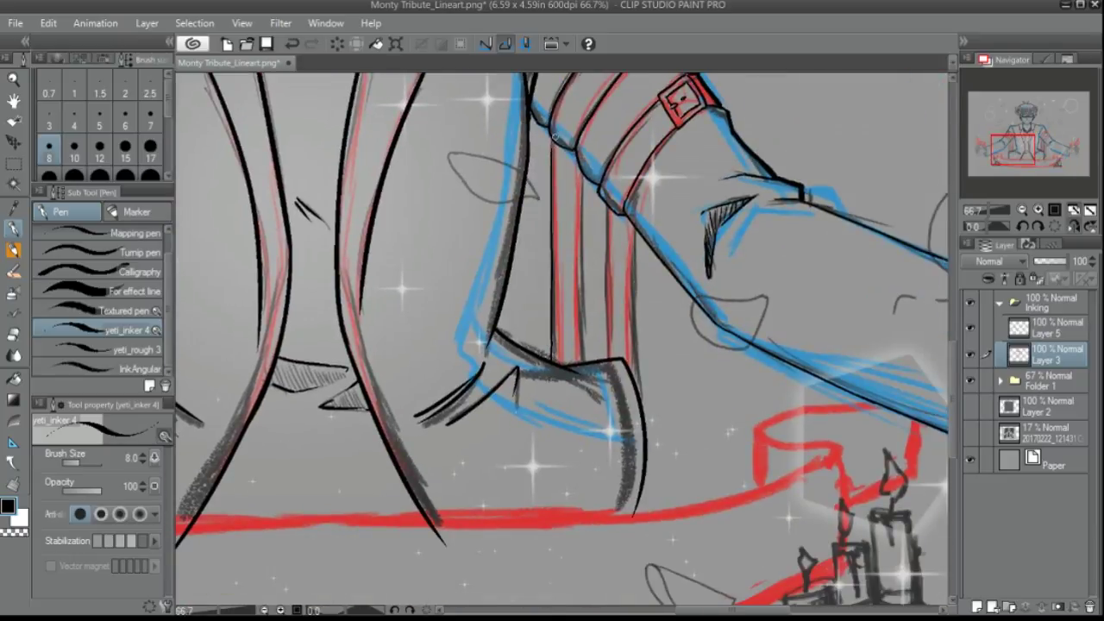
left_click_drag(587, 171, 584, 362)
left_click_drag(617, 203, 609, 359)
mouse_move(641, 231)
left_mouse_down()
mouse_move(645, 417)
mouse_move(713, 407)
left_mouse_up()
Ink the square buckle frame on the lower sleeve strap
scroll(1027, 147, "up", 4)
mouse_move(463, 232)
left_mouse_down()
mouse_move(411, 308)
mouse_move(481, 361)
left_mouse_up()
key("ctrl+z")
left_click_drag(412, 311, 481, 362)
left_click_drag(480, 359, 528, 291)
left_click_drag(464, 233, 528, 291)
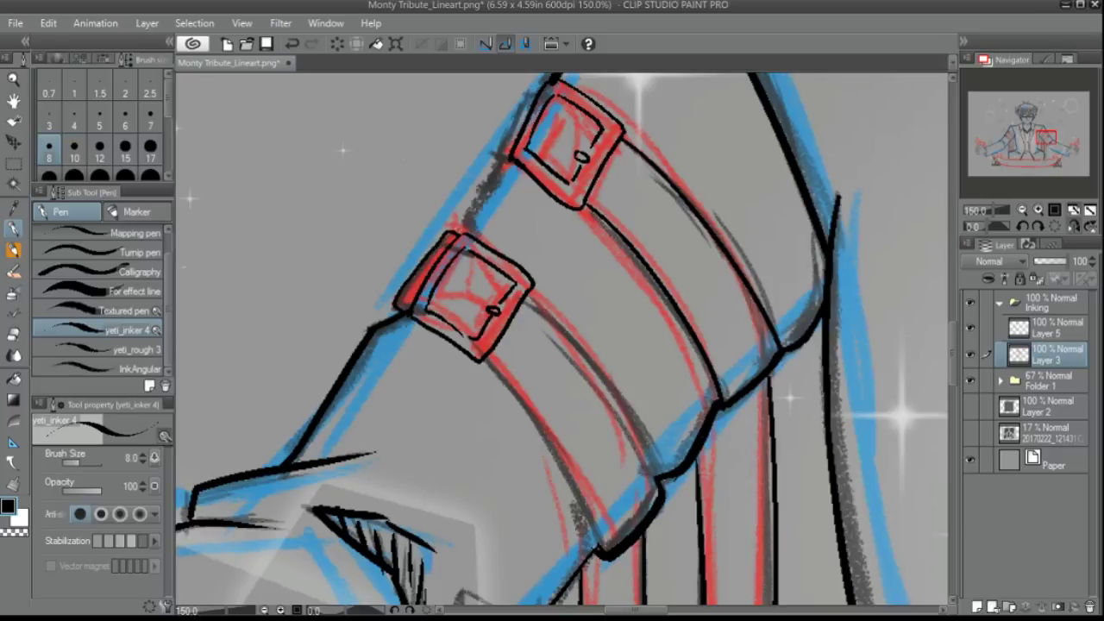
Ink the lower strap's edge and the sleeve's outer edge around the two buckles, thickening the edge at brush size 12
left_click_drag(516, 155, 462, 207)
left_click_drag(489, 357, 594, 535)
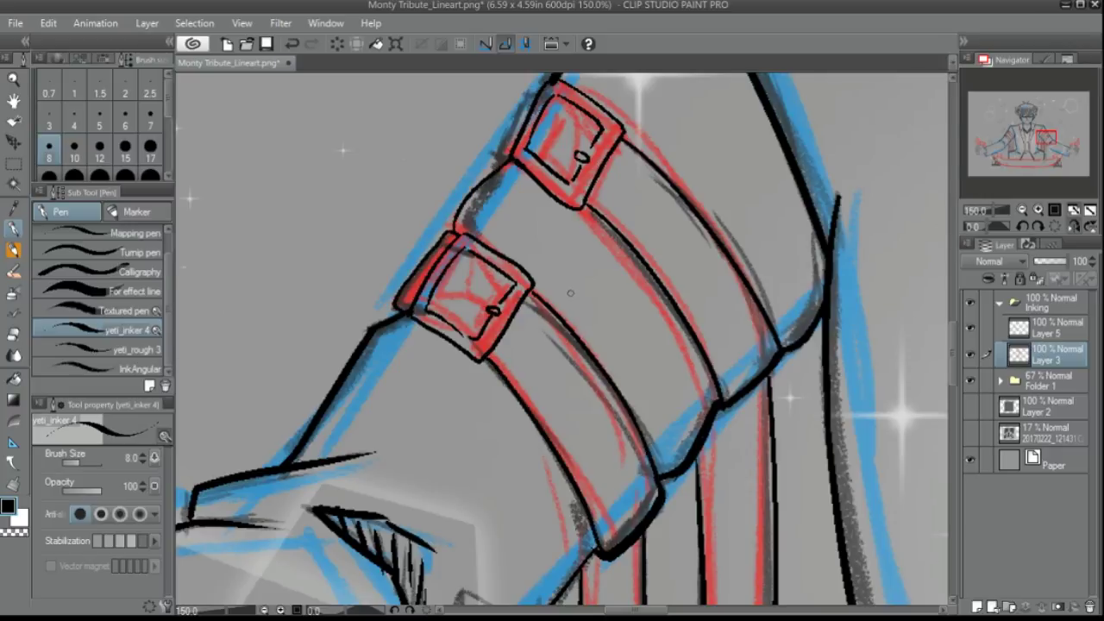
left_click_drag(1055, 138, 1054, 133)
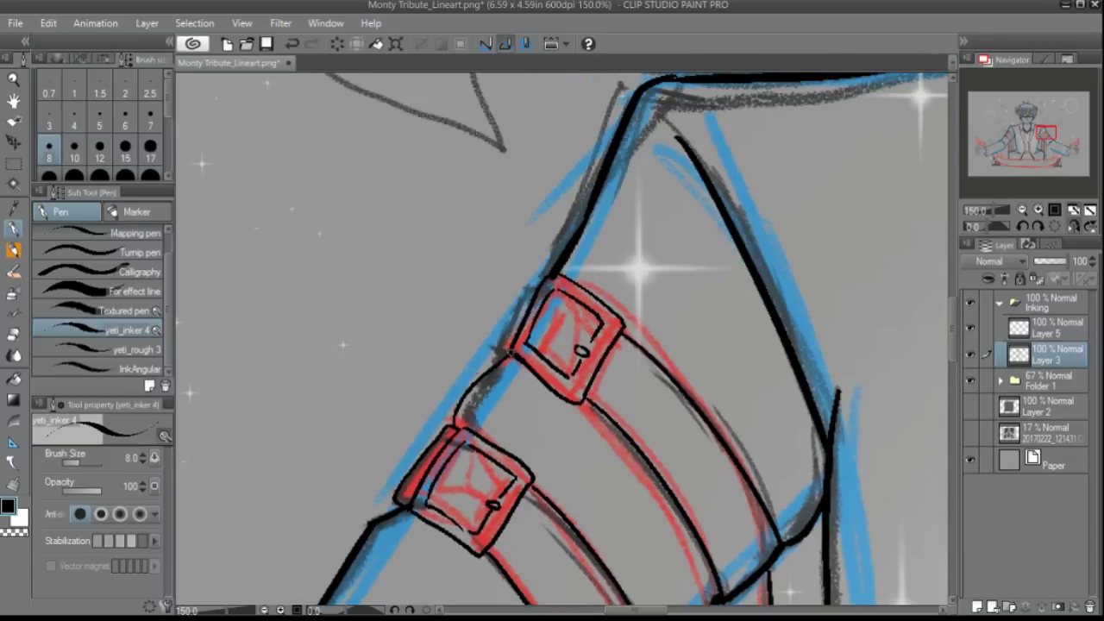
key("bracketright")
key("bracketright")
left_click_drag(516, 353, 552, 275)
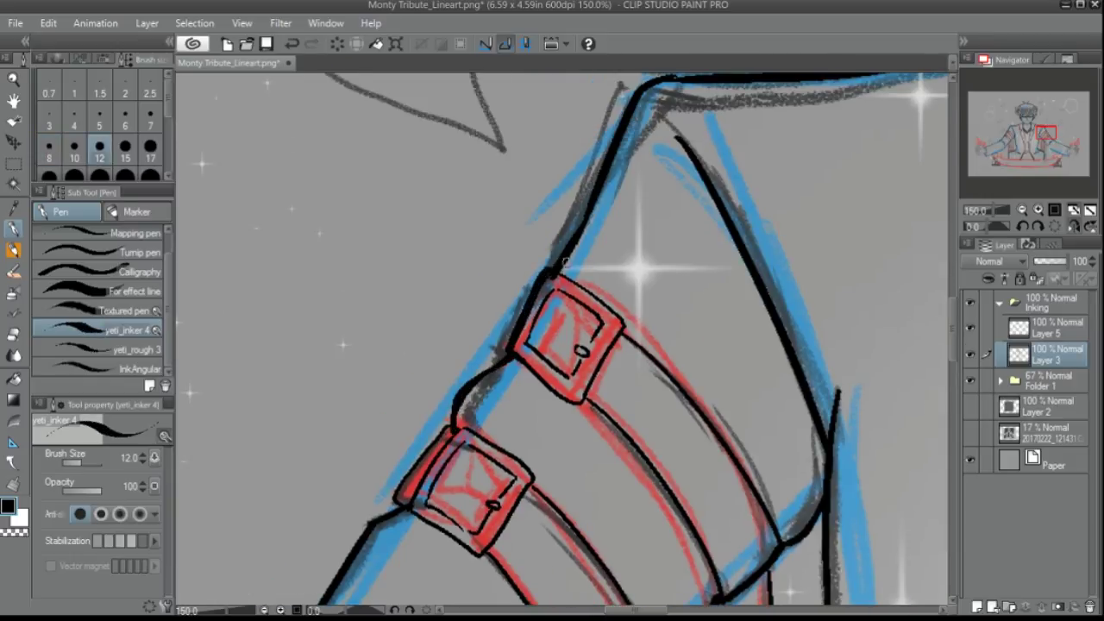
Thicken the other sleeve's underside outline from the straps along the forearm at brush size 12
mouse_move(1046, 133)
left_mouse_down()
mouse_move(1049, 148)
mouse_move(1008, 141)
left_mouse_up()
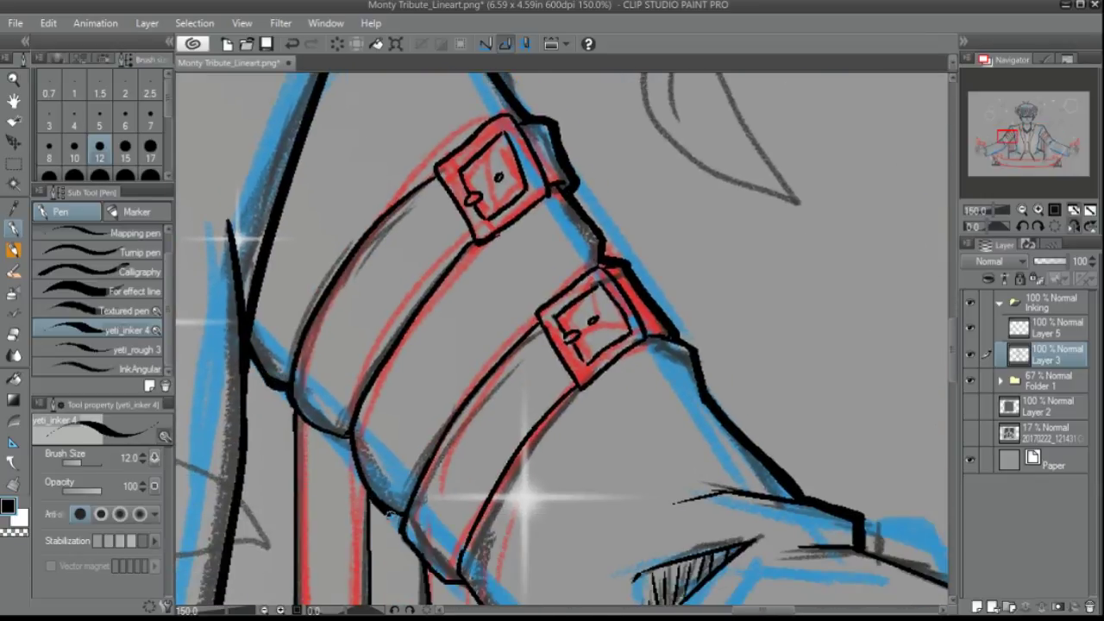
left_click_drag(1031, 189, 1031, 197)
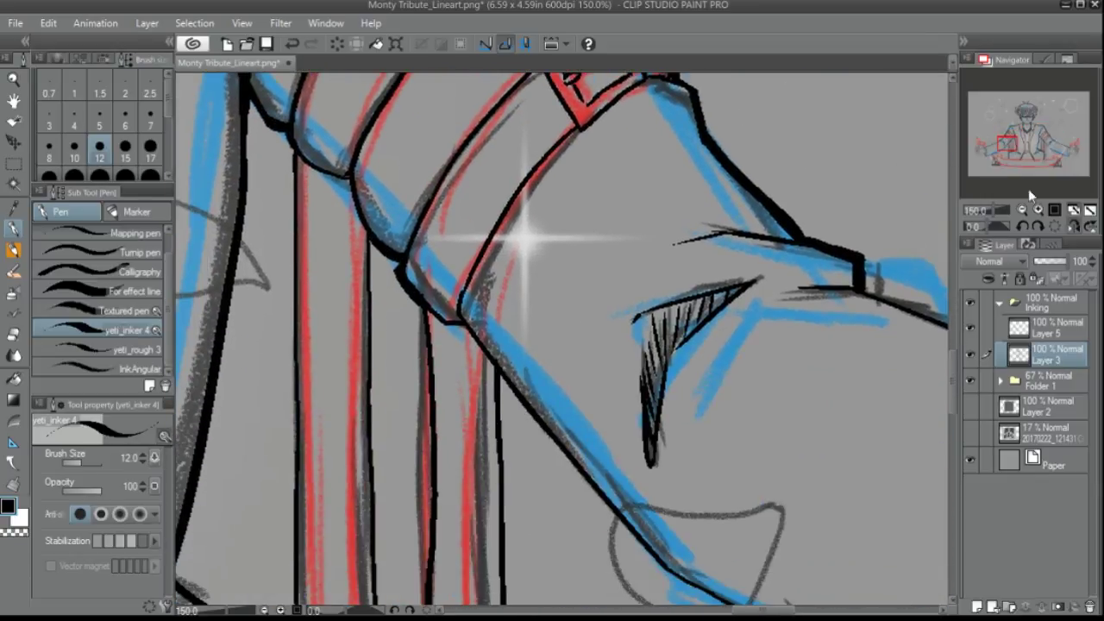
scroll(1031, 197, "down", 4)
mouse_move(546, 352)
left_mouse_down()
mouse_move(604, 421)
mouse_move(673, 457)
left_mouse_up()
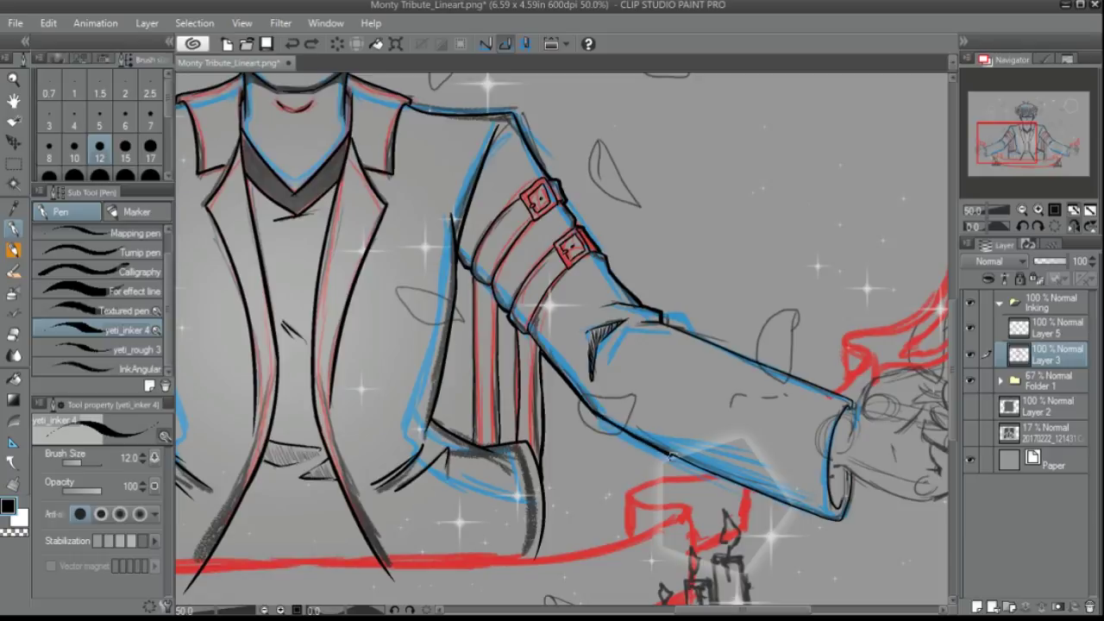
On Layer 5, ink the curled petal beside the outer rose of the flower crown at brush size 8
left_click_drag(1030, 143, 1024, 114)
left_click(1035, 326)
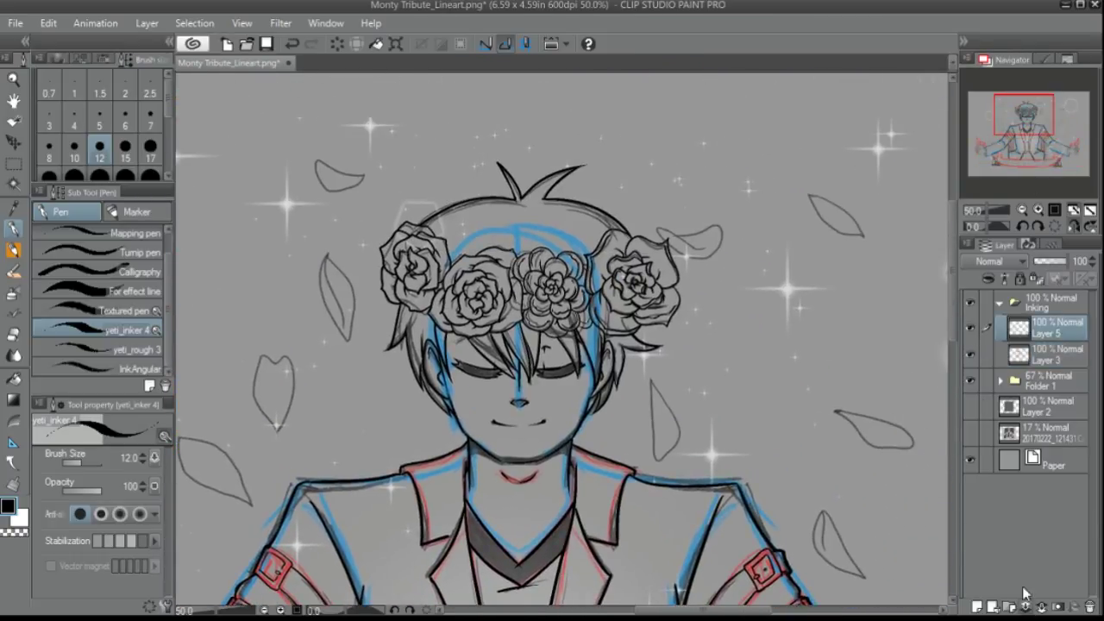
key("bracketleft")
key("bracketleft")
scroll(1038, 130, "up", 2)
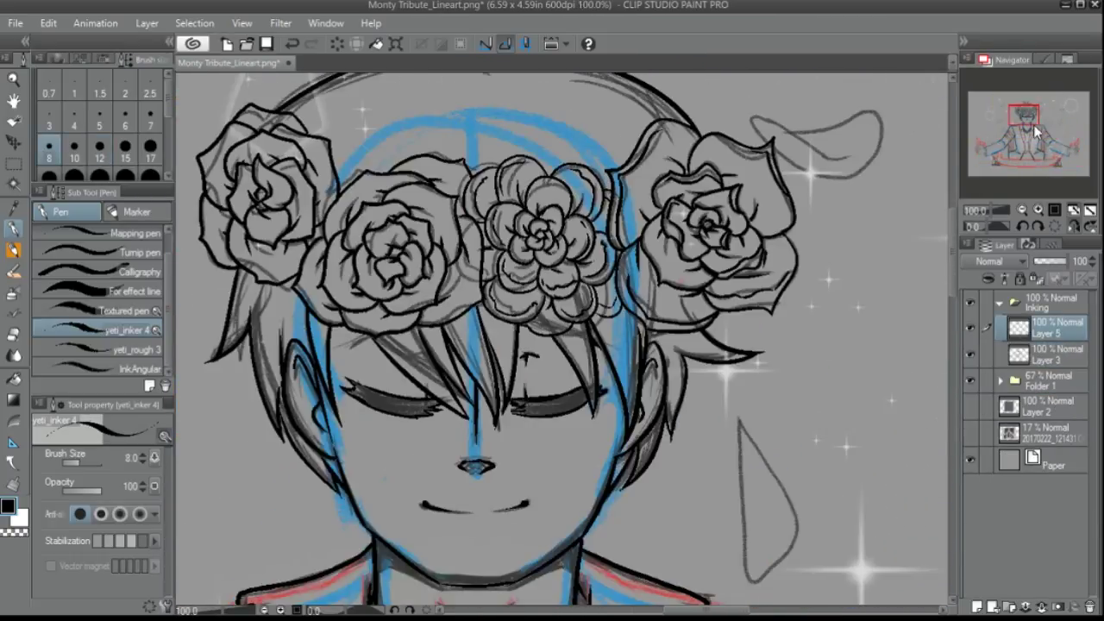
left_click_drag(1038, 130, 1029, 120)
mouse_move(495, 346)
left_mouse_down()
mouse_move(538, 364)
mouse_move(626, 345)
mouse_move(595, 405)
left_mouse_up()
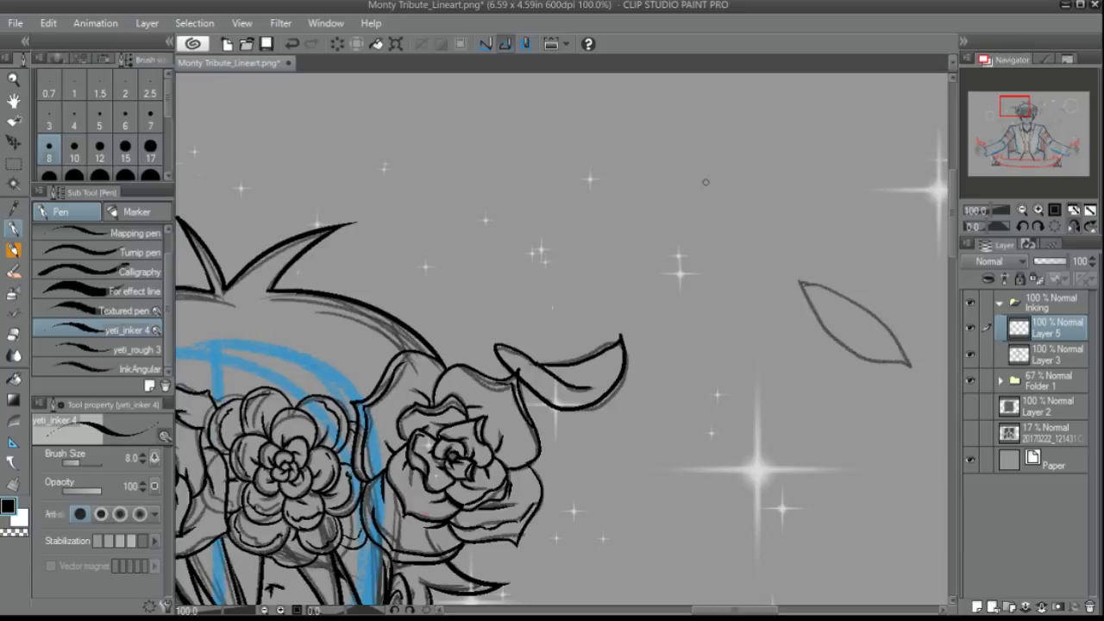
Ink the leaf-shaped petal with pointed ends floating farther out from the flower crown
left_click_drag(1014, 192, 1008, 192)
left_click_drag(655, 324, 743, 370)
left_click_drag(637, 282, 742, 361)
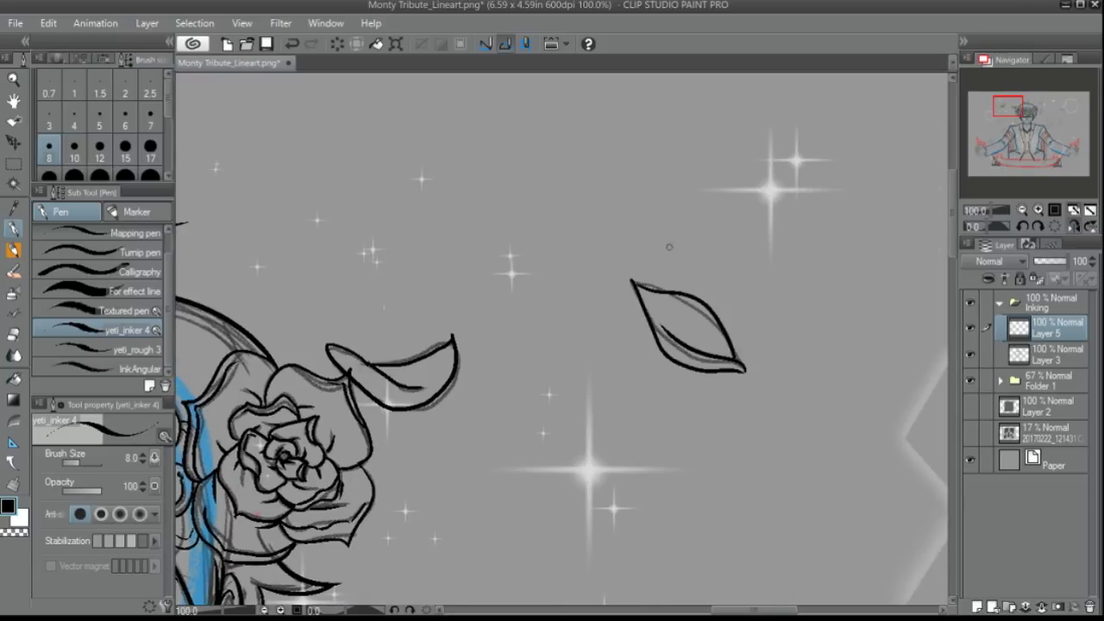
key("ctrl+z")
left_click_drag(633, 281, 742, 362)
Ink the upright teardrop petal above the shoulder and the elongated slanting petal farther out
left_click_drag(1010, 105, 1008, 122)
key("ctrl+z")
left_click_drag(253, 250, 257, 407)
left_click_drag(257, 326, 246, 240)
left_click_drag(615, 312, 618, 316)
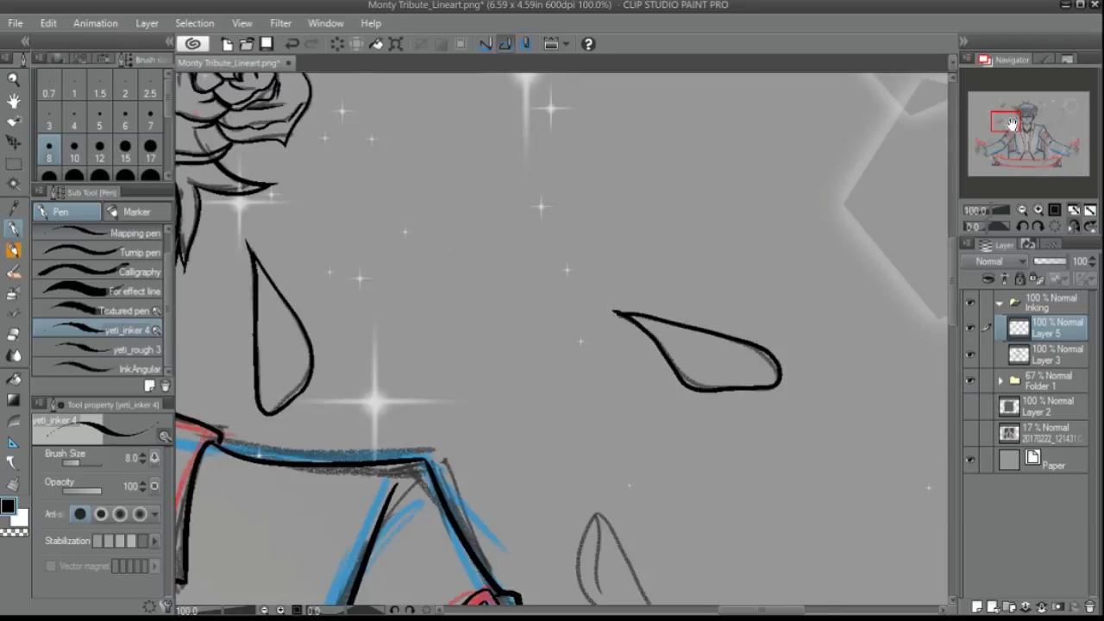
Ink the folded petal beside the buckled sleeve and the curled petal overlapping the hand
left_click_drag(1012, 125, 1003, 132)
mouse_move(327, 328)
left_mouse_down()
mouse_move(336, 420)
mouse_move(411, 456)
left_mouse_up()
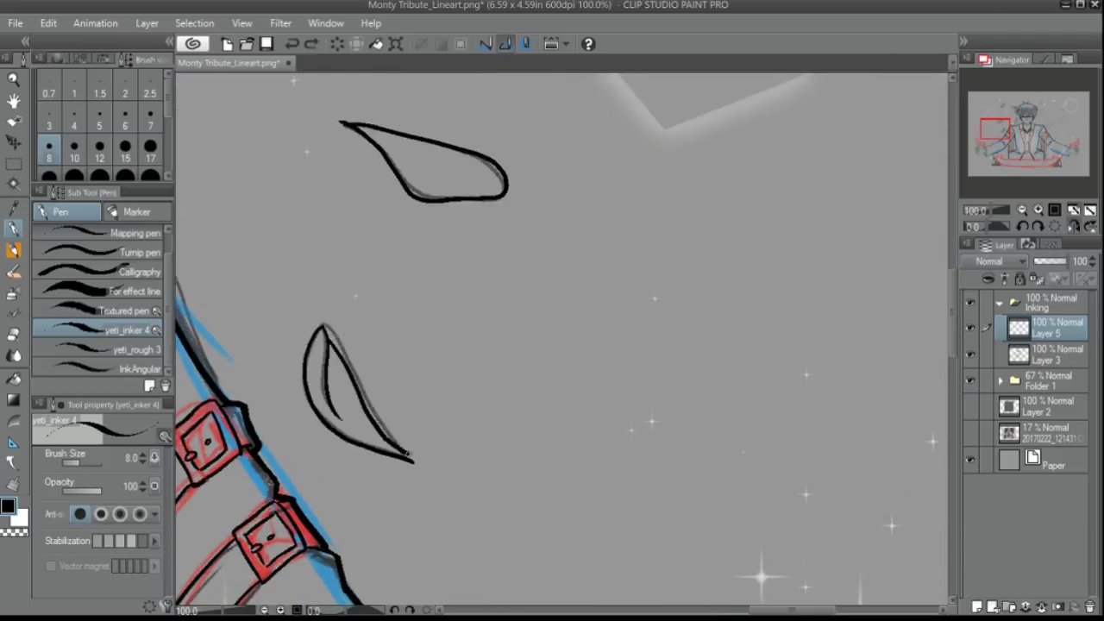
left_click_drag(994, 130, 981, 145)
mouse_move(643, 222)
left_mouse_down()
mouse_move(637, 259)
mouse_move(643, 226)
left_mouse_up()
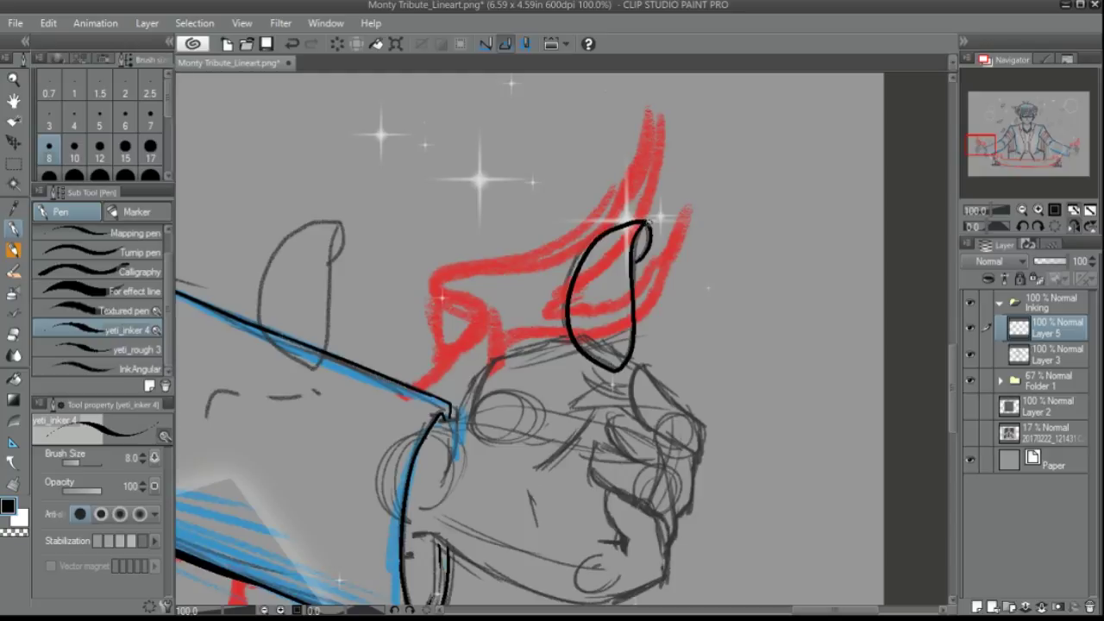
Ink the half-moon petal over the forearm's underside and the rounded petal crossing the jacket's side edge
left_click_drag(992, 144, 978, 152)
mouse_move(495, 250)
left_mouse_down()
mouse_move(614, 245)
mouse_move(613, 259)
mouse_move(543, 302)
left_mouse_up()
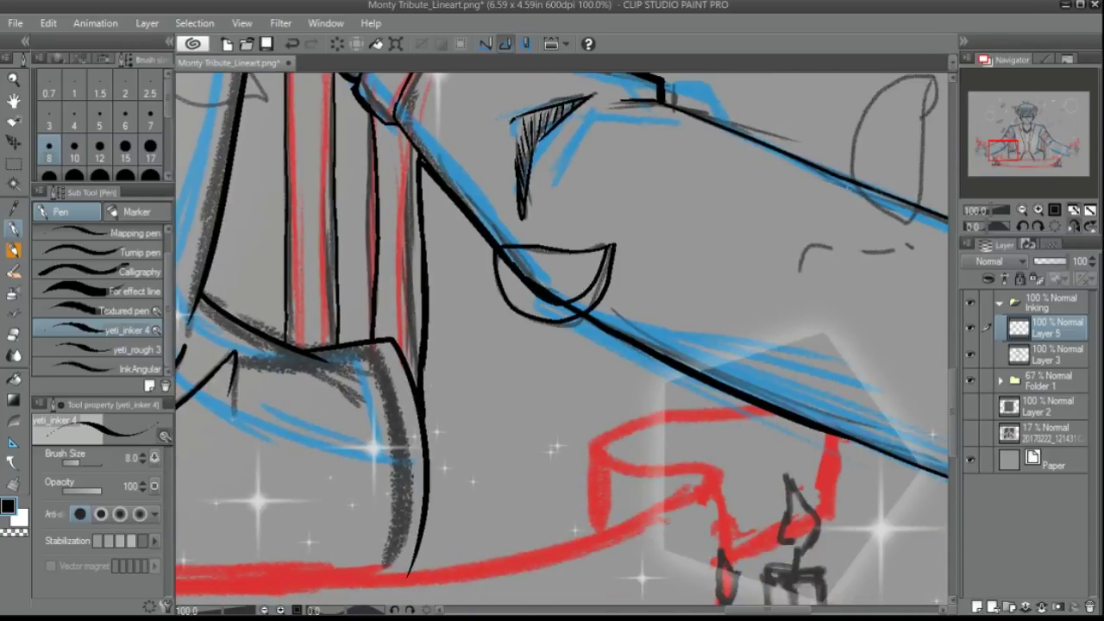
left_click_drag(1003, 151, 997, 144)
mouse_move(440, 332)
left_mouse_down()
mouse_move(302, 267)
mouse_move(436, 328)
left_mouse_up()
key("ctrl+z")
left_click_drag(302, 267, 442, 328)
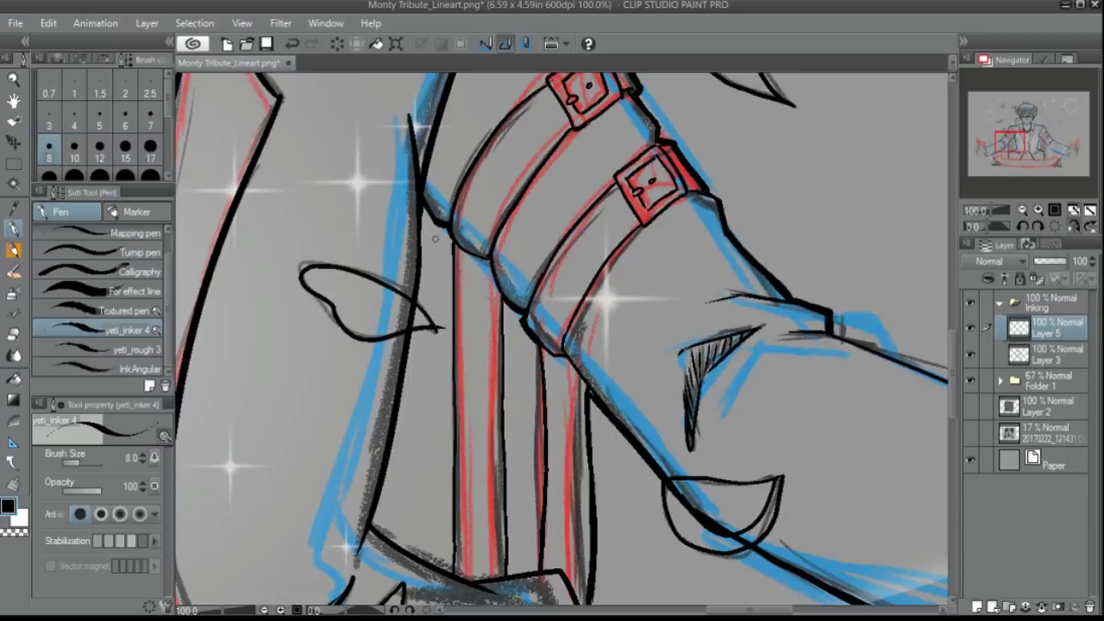
Hide Layer 3 and ink the small petal and the long folded petal on the other side of the flower crown
left_click(972, 354)
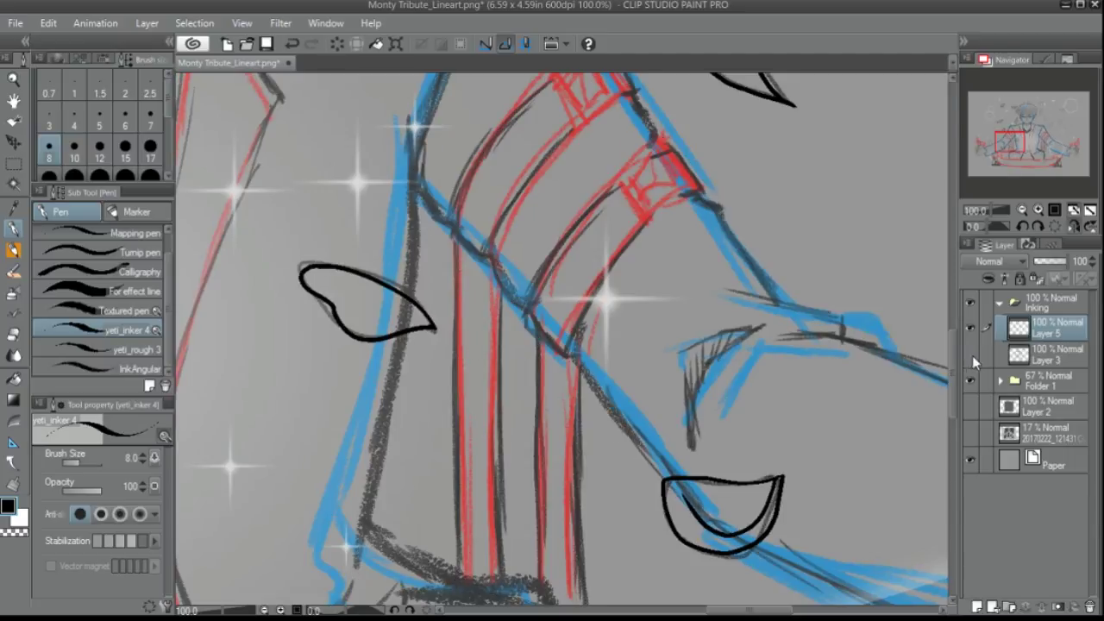
mouse_move(1014, 144)
left_mouse_down()
mouse_move(999, 118)
mouse_move(1042, 108)
left_mouse_up()
mouse_move(566, 230)
left_mouse_down()
mouse_move(499, 204)
mouse_move(568, 231)
left_mouse_up()
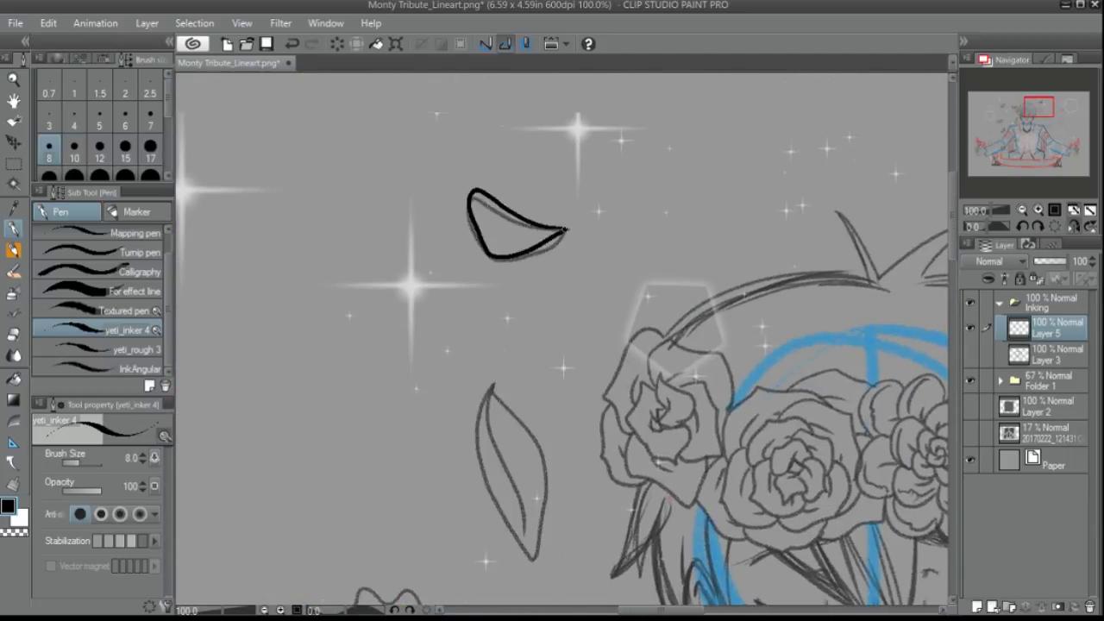
left_click_drag(510, 389, 574, 238)
left_click_drag(556, 239, 599, 414)
left_click_drag(561, 251, 597, 401)
Ink the notched, heart-tipped petal and the broad slanting petal above the shoulder
mouse_move(462, 449)
left_mouse_down()
mouse_move(643, 289)
mouse_move(643, 422)
left_mouse_up()
left_click_drag(640, 280, 642, 420)
left_click_drag(517, 345, 686, 345)
mouse_move(615, 437)
left_mouse_down()
mouse_move(638, 526)
mouse_move(757, 576)
left_mouse_up()
left_click_drag(618, 437, 747, 556)
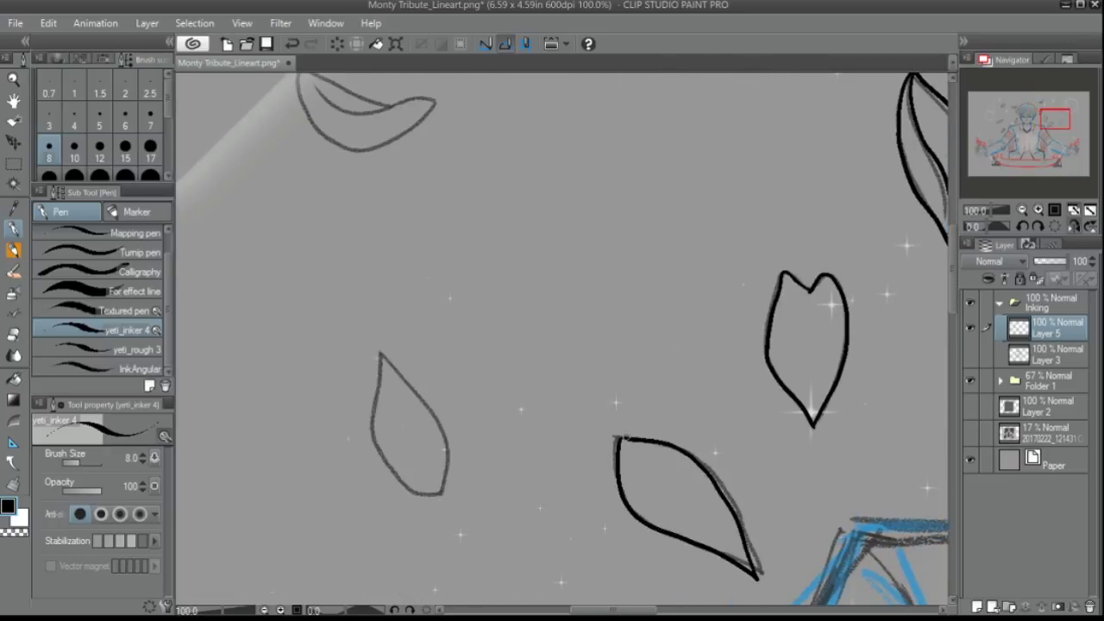
Ink the outermost teardrop petal and the curled petal near the large pentagon light shapes
mouse_move(377, 401)
left_mouse_down()
mouse_move(385, 354)
mouse_move(555, 521)
left_mouse_up()
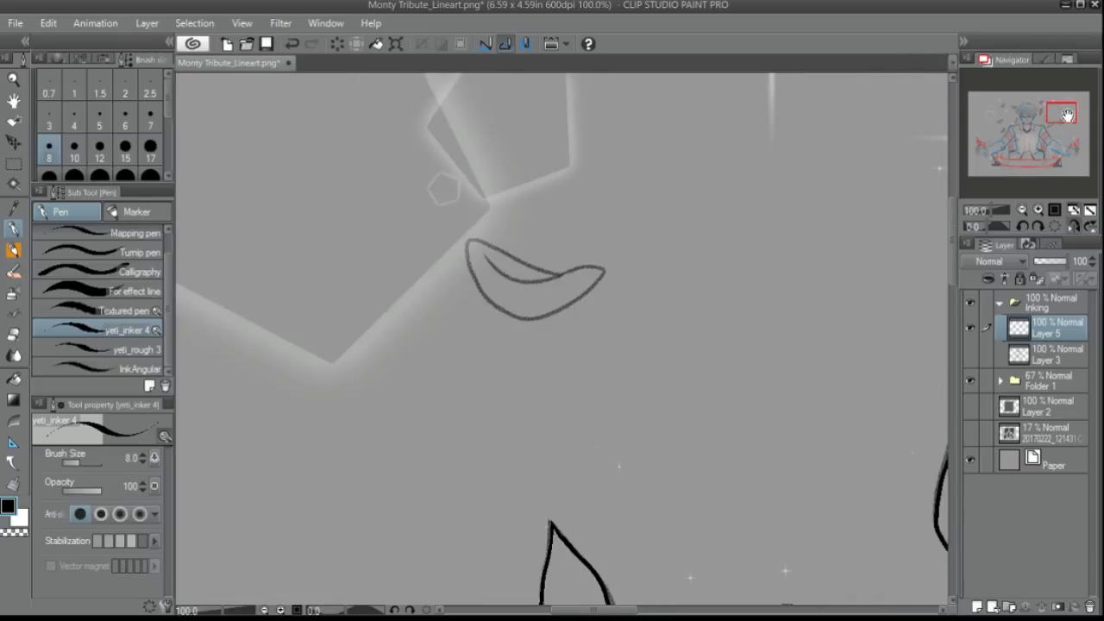
mouse_move(605, 271)
left_mouse_down()
mouse_move(516, 284)
mouse_move(476, 252)
mouse_move(606, 269)
left_mouse_up()
left_click_drag(462, 241, 604, 277)
Ink the folded petal over the sleeve's elbow and the slanting petal crossing the table's upper edge
left_click_drag(1061, 113, 1050, 147)
mouse_move(607, 259)
left_mouse_down()
mouse_move(642, 362)
mouse_move(607, 259)
left_mouse_up()
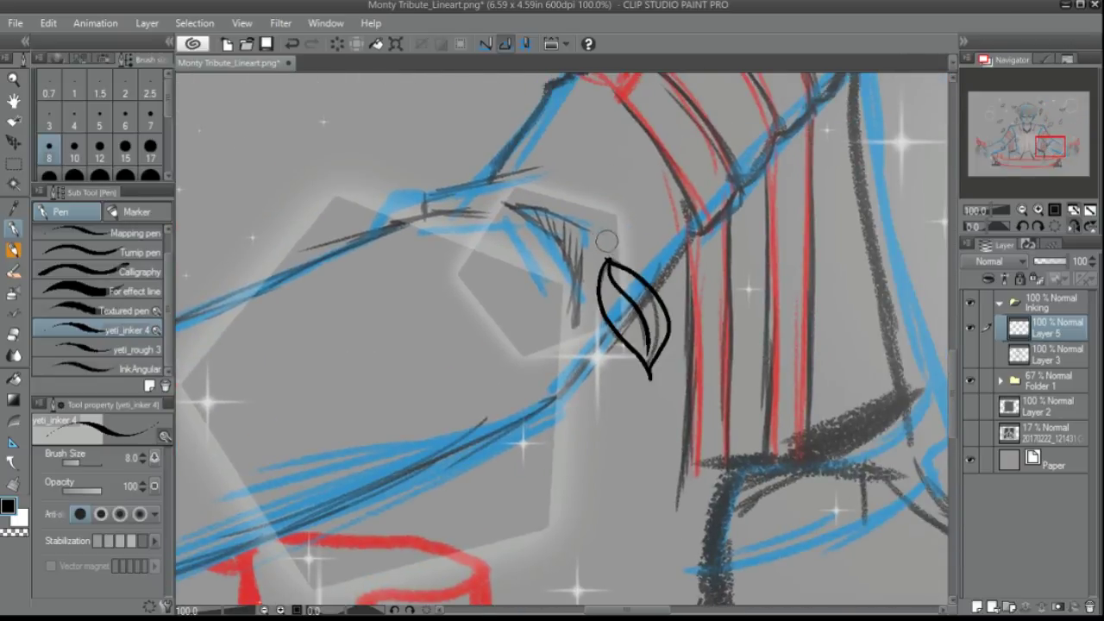
left_click(1059, 153)
left_click_drag(1059, 154, 1044, 158)
mouse_move(506, 328)
left_mouse_down()
mouse_move(587, 458)
mouse_move(496, 383)
left_mouse_up()
mouse_move(496, 353)
left_mouse_down()
mouse_move(579, 452)
mouse_move(504, 323)
left_mouse_up()
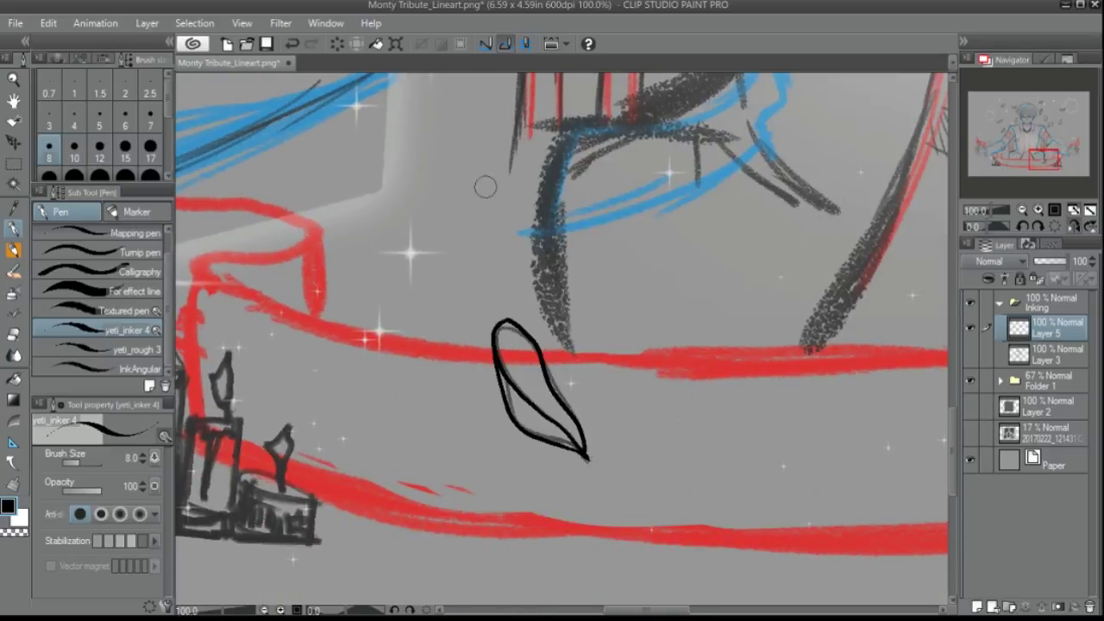
Ink the folded petal overlapping the table's lower edge, including its curved fold line
mouse_move(1044, 159)
left_mouse_down()
mouse_move(1018, 168)
mouse_move(1030, 147)
mouse_move(1005, 129)
mouse_move(994, 157)
mouse_move(1016, 162)
left_mouse_up()
left_click_drag(918, 388, 923, 381)
key("ctrl+z")
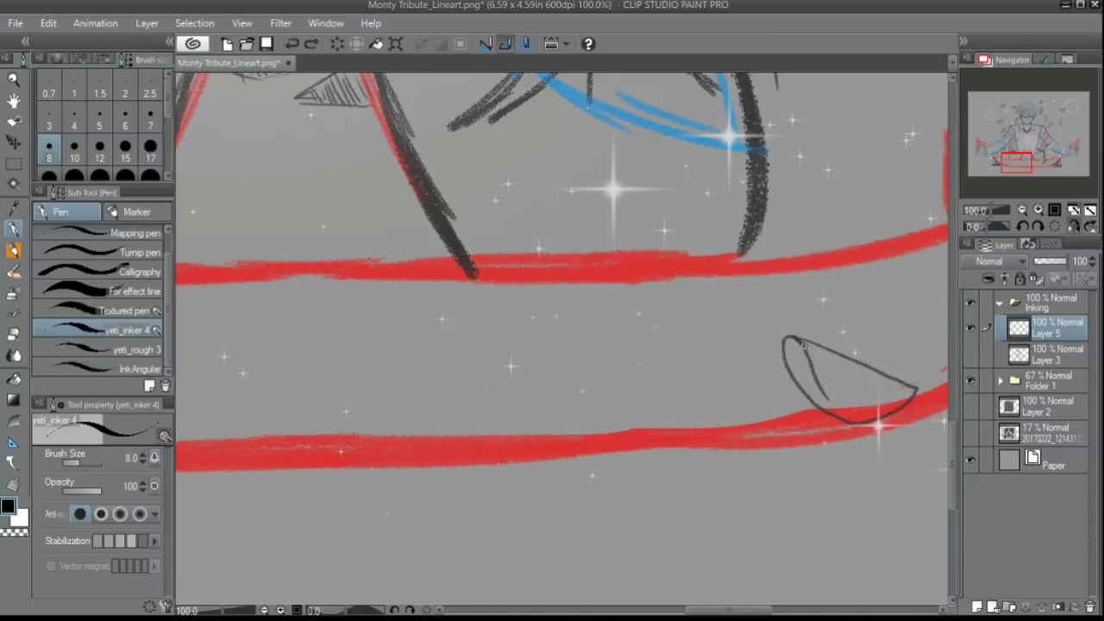
left_click_drag(783, 333, 926, 370)
left_click_drag(808, 347, 833, 404)
left_click_drag(807, 345, 924, 386)
key("ctrl+z")
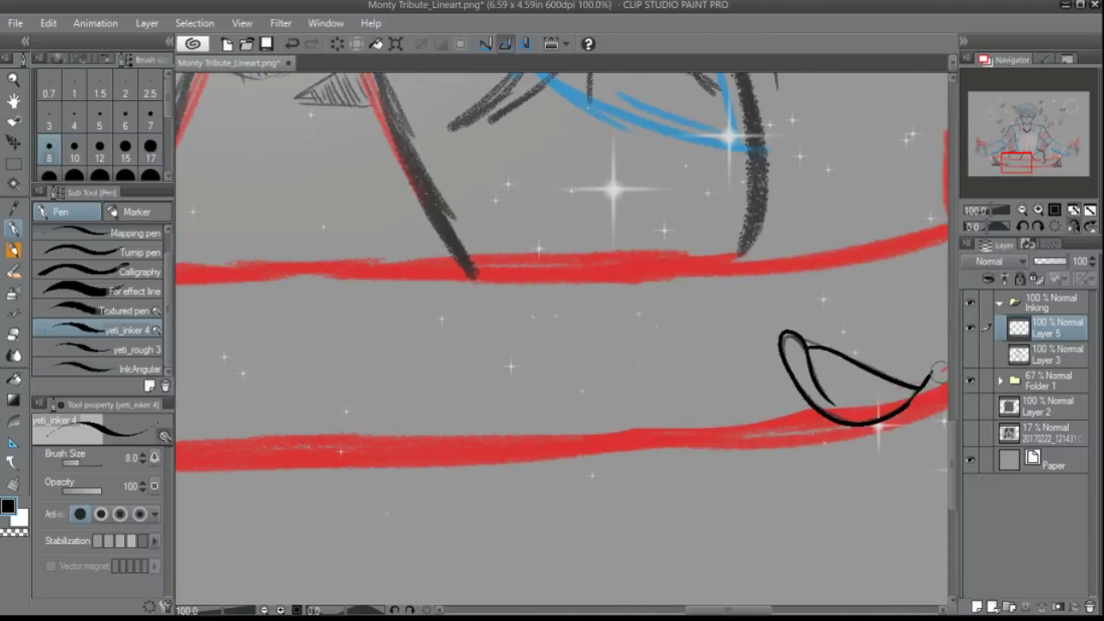
Ink the remaining curled petal over the forearm near the hand, redrawing its outline and folded tip
mouse_move(1022, 197)
left_mouse_down()
mouse_move(1027, 114)
mouse_move(1014, 105)
left_mouse_up()
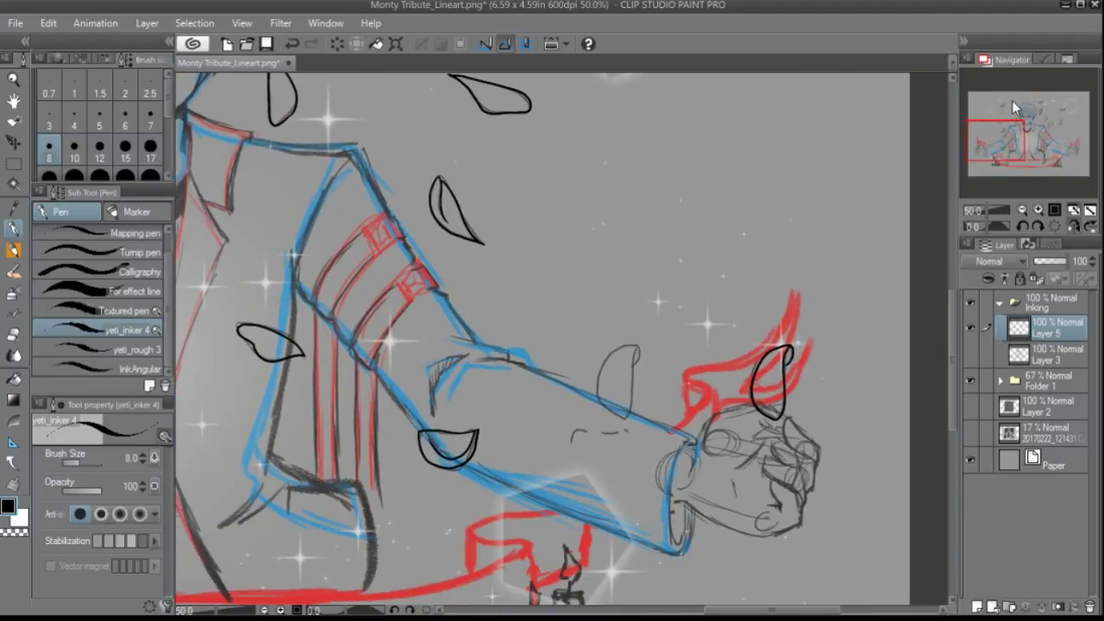
left_click_drag(1031, 161, 991, 141)
left_click(1022, 209)
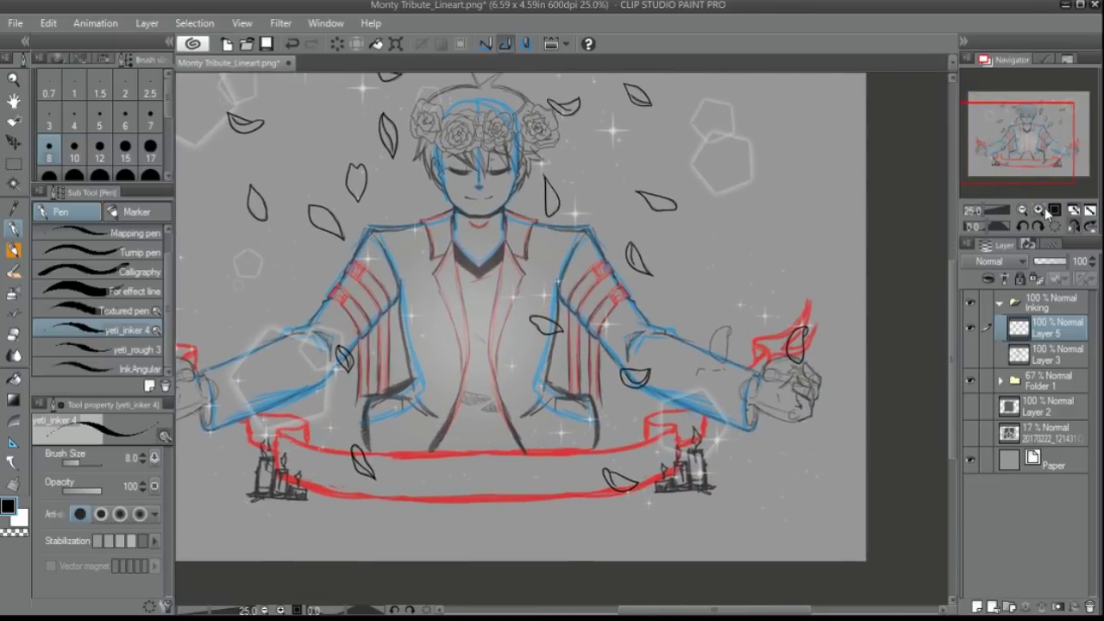
left_click(1039, 209)
left_click(1039, 209)
left_click_drag(407, 174, 375, 324)
left_click_drag(379, 194, 396, 284)
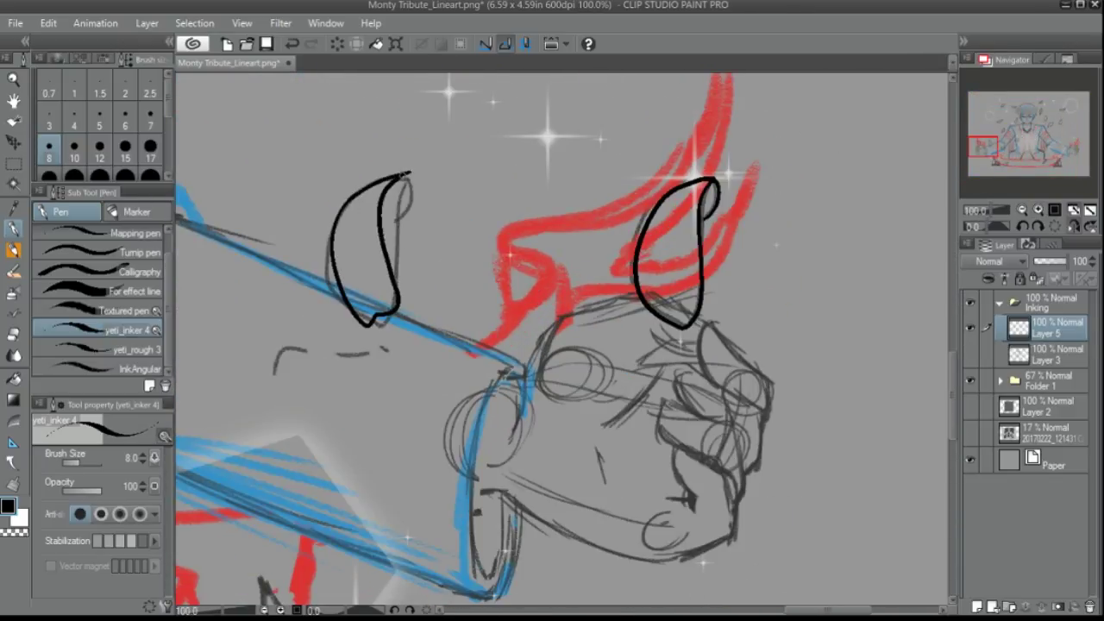
key("ctrl+z")
left_click_drag(404, 195, 384, 311)
mouse_move(409, 178)
left_mouse_down()
mouse_move(326, 254)
mouse_move(384, 304)
left_mouse_up()
mouse_move(379, 275)
left_mouse_down()
mouse_move(349, 281)
mouse_move(364, 190)
mouse_move(408, 178)
left_mouse_up()
key("ctrl+z")
key("ctrl+z")
key("ctrl+z")
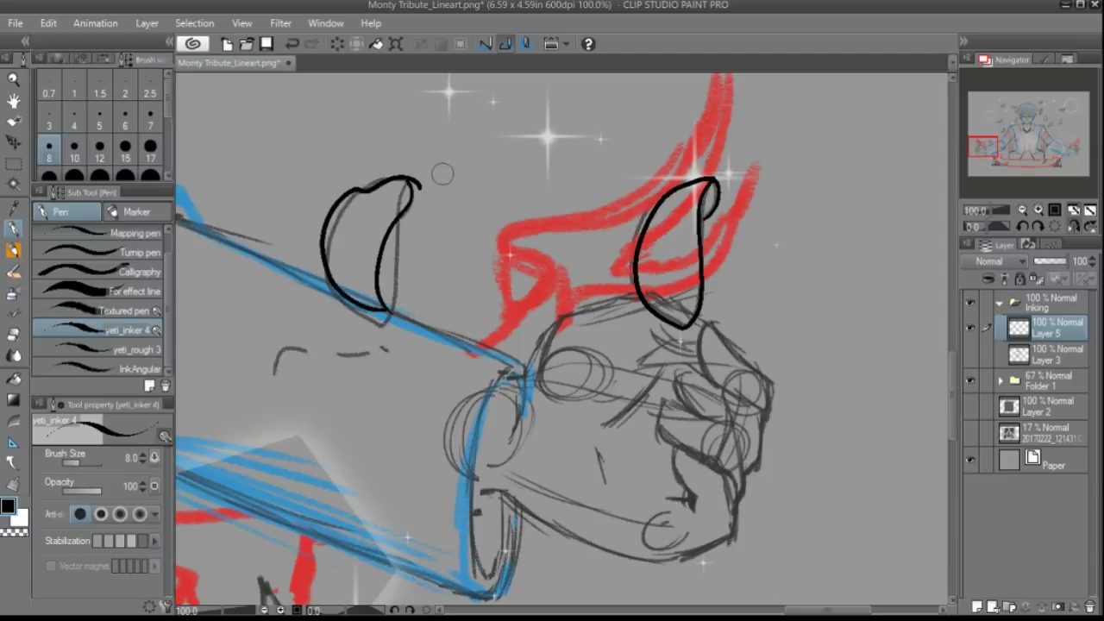
Show Layer 3, auto-select the area around the petals on Layer 5, and clear the selection with Layer 3 active
left_click_drag(980, 212, 977, 213)
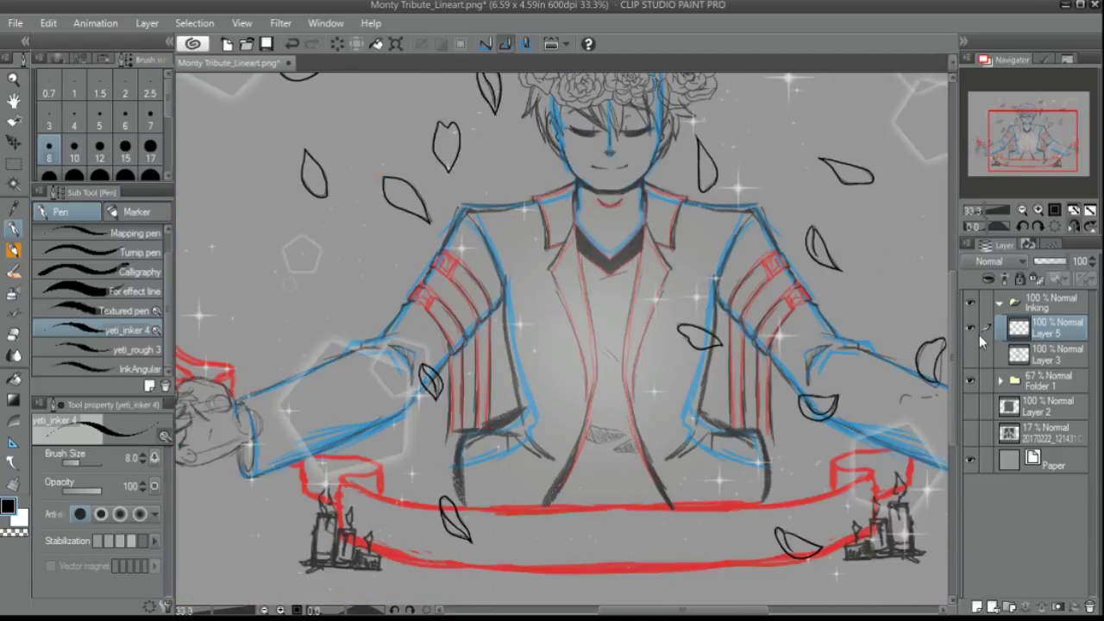
left_click(13, 184)
left_click(311, 276)
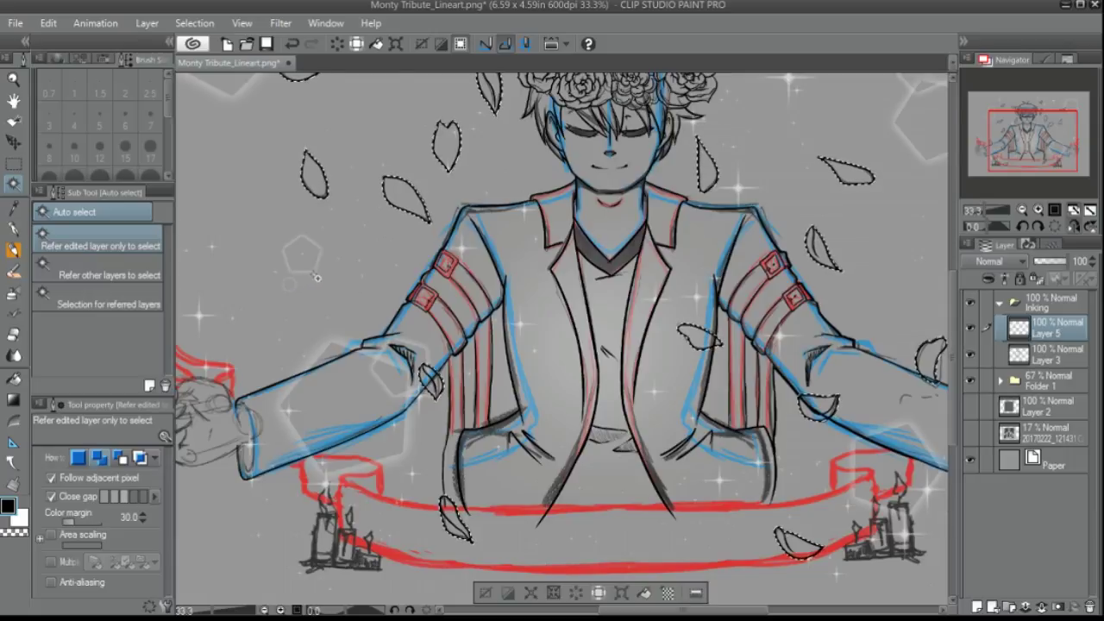
mouse_move(1052, 125)
left_mouse_down()
mouse_move(1053, 108)
mouse_move(1039, 123)
left_mouse_up()
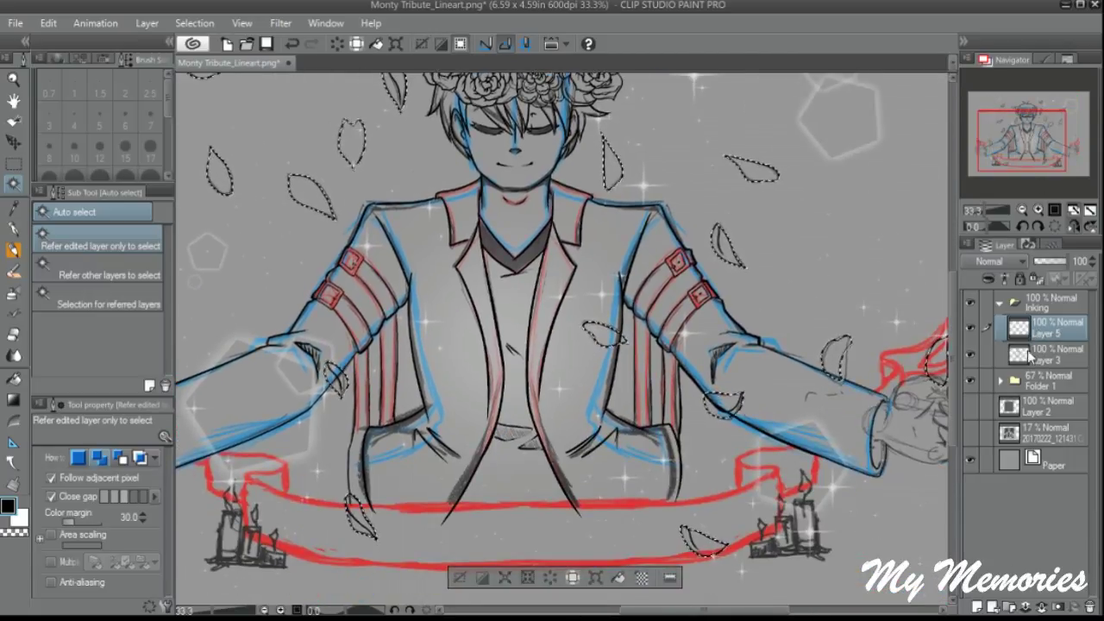
left_click(1044, 354)
key("ctrl+d")
Lower the opacity of the sketch folder, Folder 1, to 40%
left_click_drag(989, 170, 1014, 138)
left_click(1048, 380)
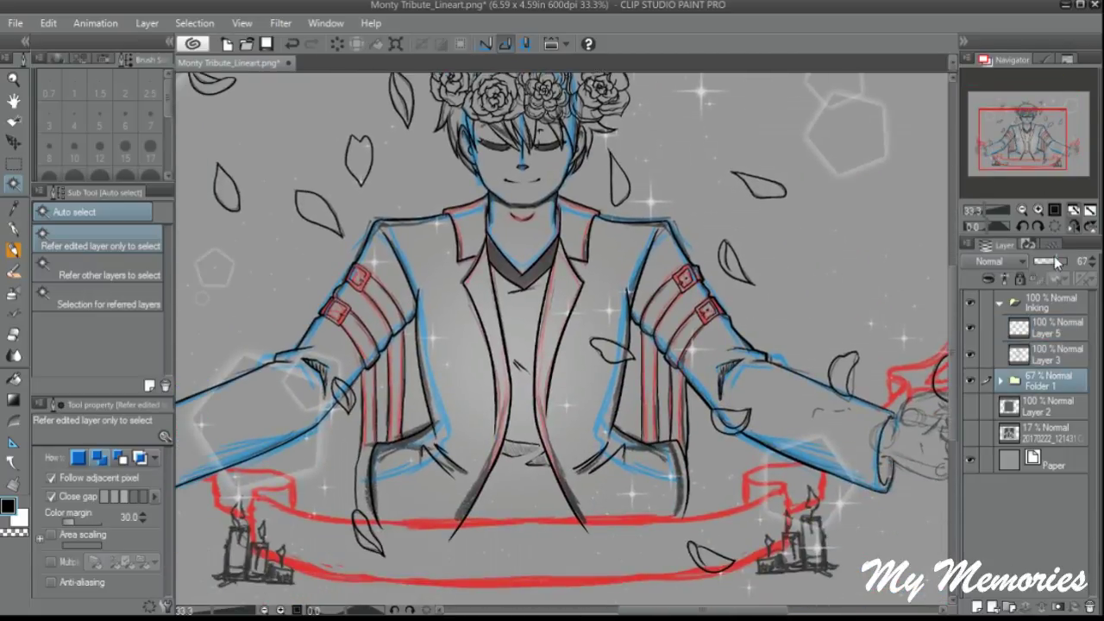
left_click_drag(1056, 260, 1040, 261)
Ink an eyebrow stroke on Layer 5 with yeti_inker 4 at size 15, and make Layer 3 active
mouse_move(1027, 129)
left_mouse_down()
mouse_move(1038, 140)
mouse_move(1033, 121)
left_mouse_up()
key("ctrl+alt+0")
key("p")
left_click(1021, 337)
left_click_drag(619, 205, 597, 214)
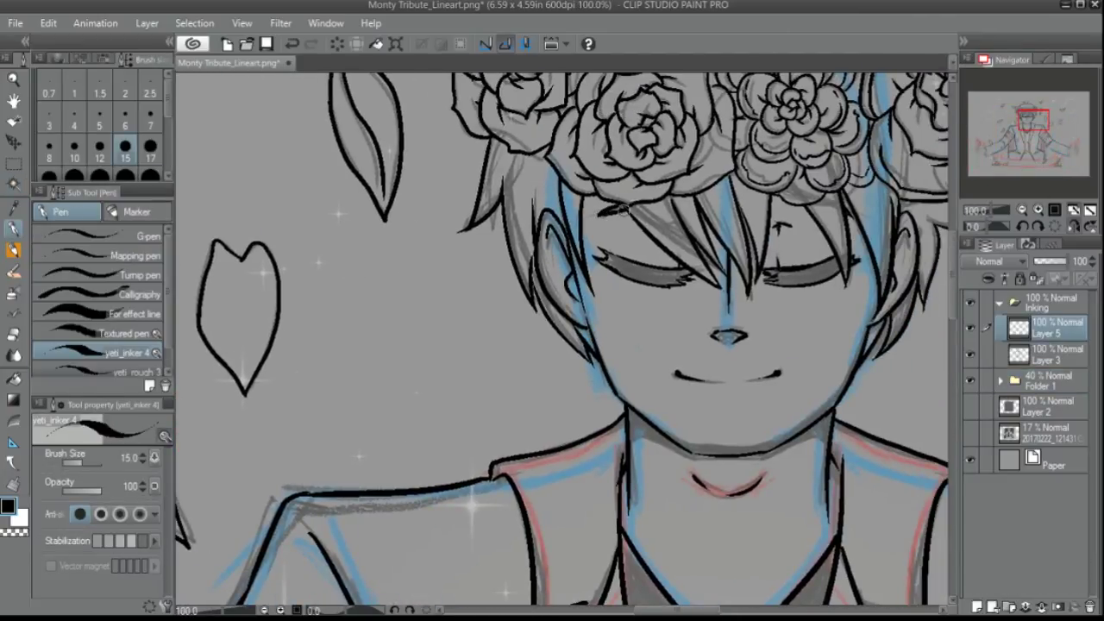
key("alt+[")
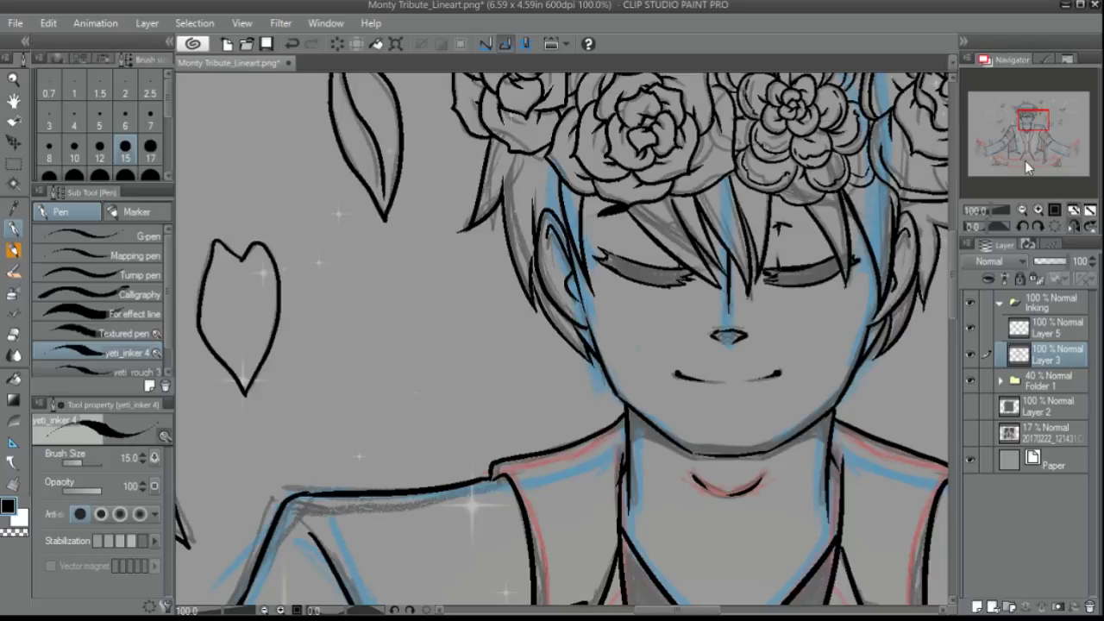
Create a new layer above Layer 5 for the hand and ribbon inks and set the brush size to 8
left_click(1022, 210)
mouse_move(1034, 125)
left_mouse_down()
mouse_move(1044, 142)
mouse_move(1079, 148)
left_mouse_up()
key("ctrl+shift+n")
mouse_move(300, 275)
left_mouse_down()
mouse_move(321, 304)
mouse_move(395, 337)
left_mouse_up()
key("bracketleft")
key("bracketleft")
key("bracketleft")
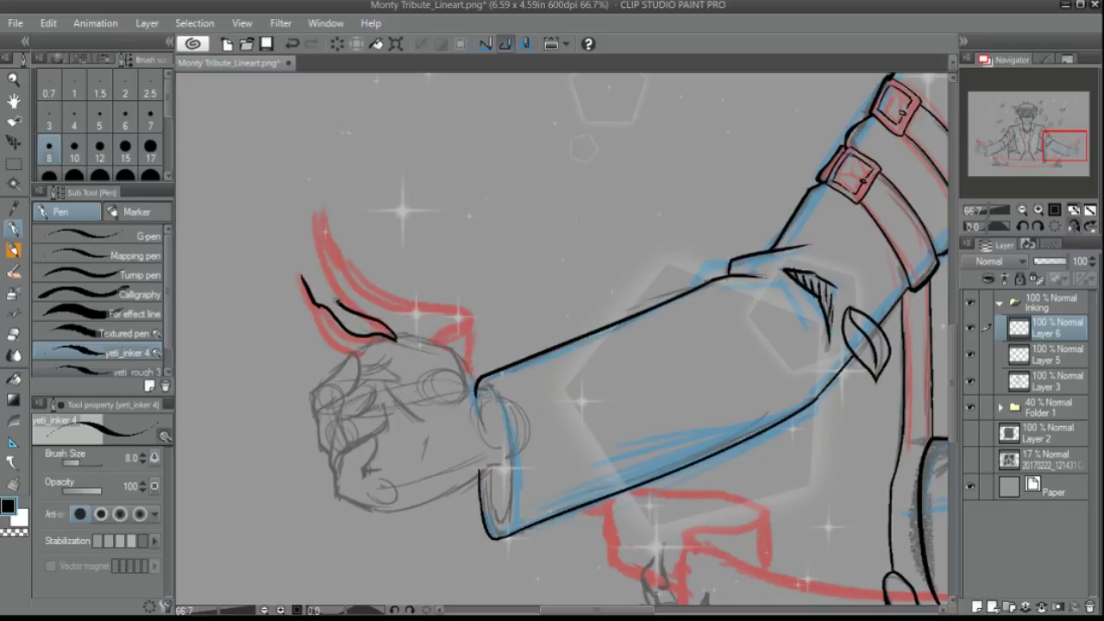
mouse_move(321, 207)
left_mouse_down()
mouse_move(480, 324)
mouse_move(479, 382)
left_mouse_up()
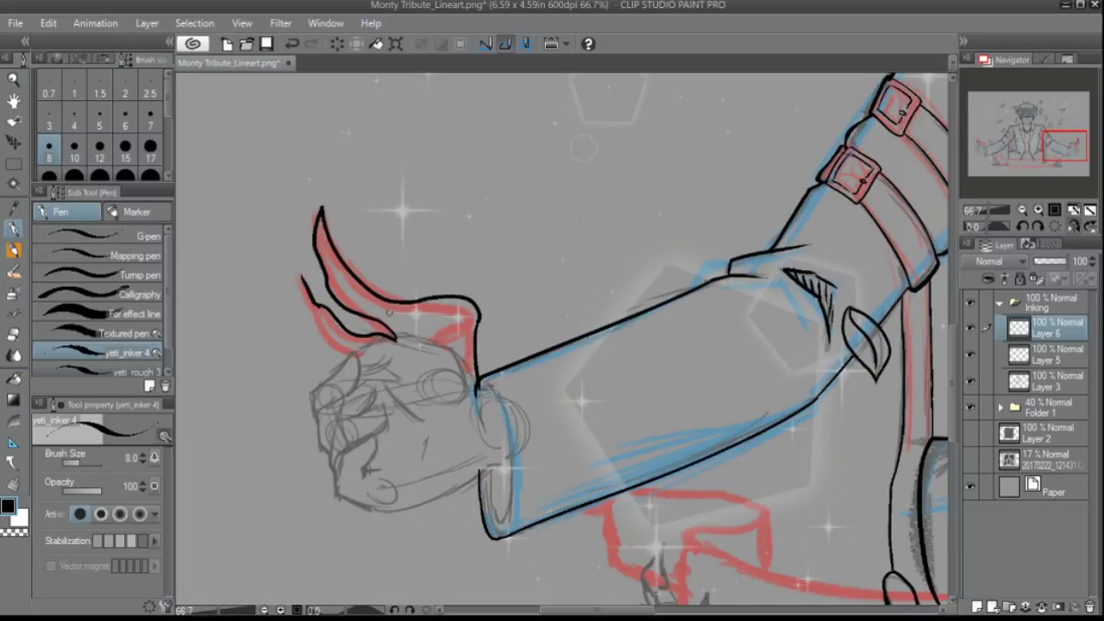
mouse_move(294, 264)
left_mouse_down()
mouse_move(303, 315)
mouse_move(377, 349)
left_mouse_up()
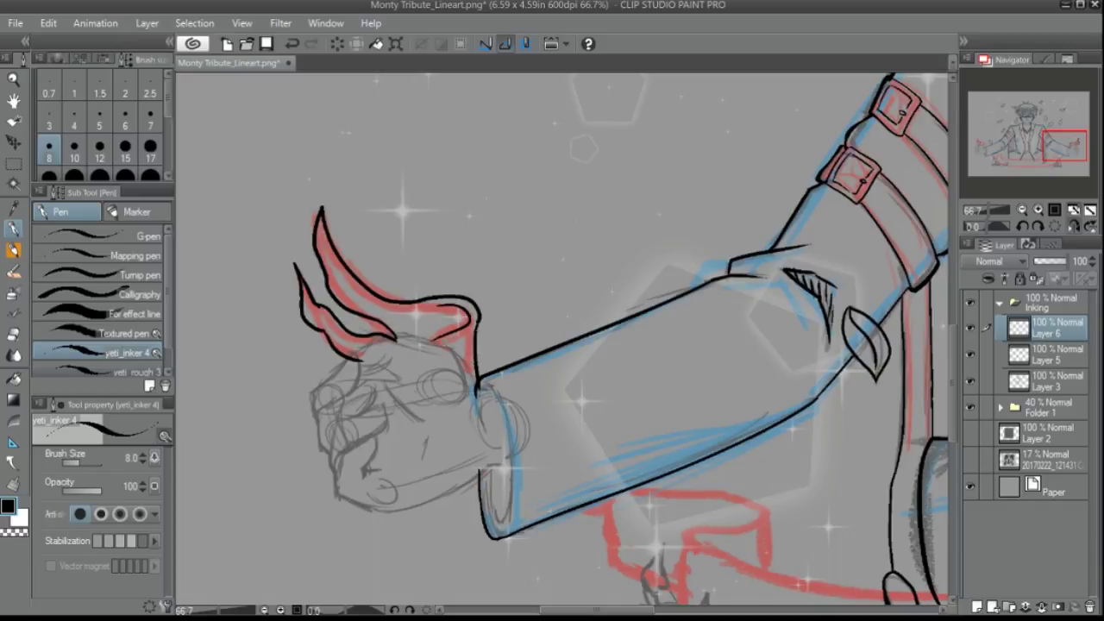
left_click_drag(1051, 143, 1053, 146)
key("ctrl+z")
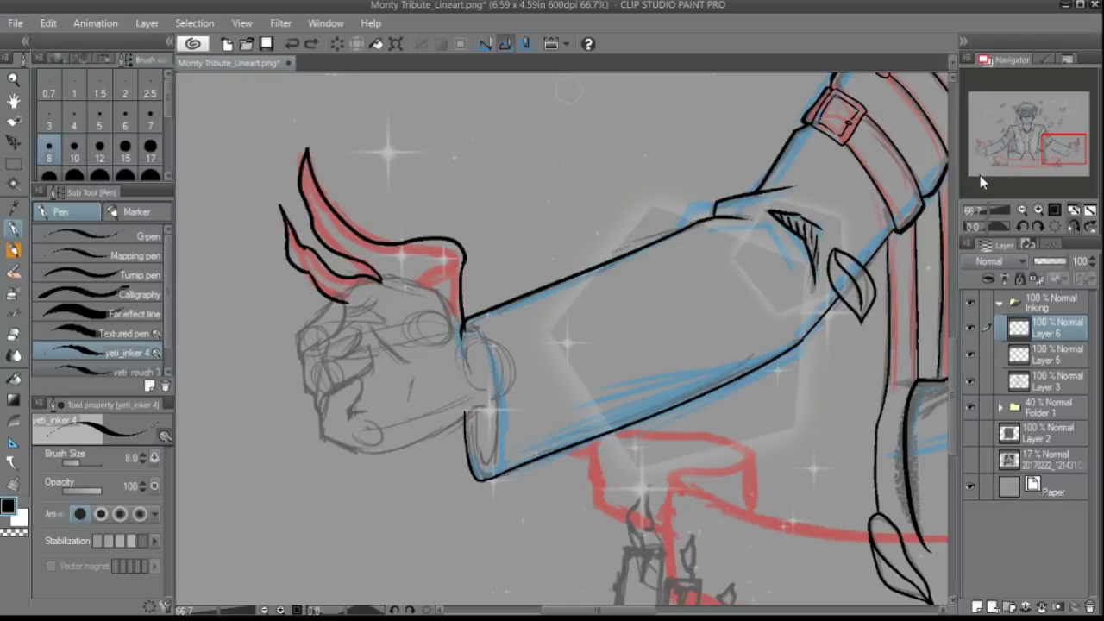
key("ctrl+z")
key("ctrl+z")
key("ctrl+z")
Ink the back of the clenched hand from the cuff to the knuckles, redoing strokes that miss the sketch
left_click_drag(367, 278, 461, 323)
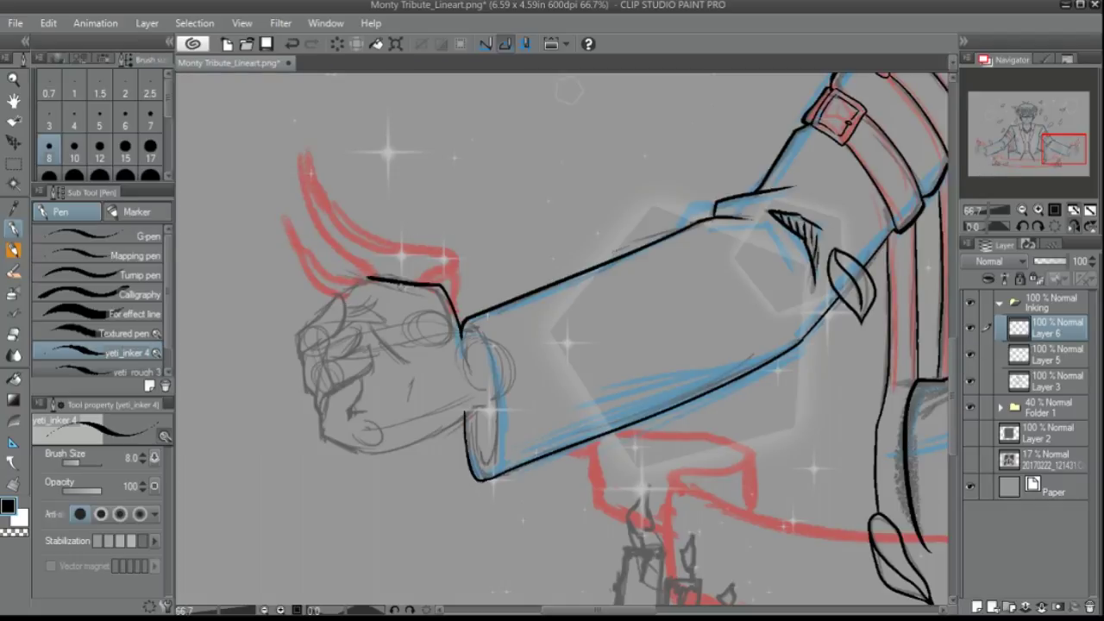
key("ctrl+z")
mouse_move(321, 307)
left_mouse_down()
mouse_move(461, 323)
mouse_move(361, 319)
mouse_move(383, 304)
mouse_move(406, 358)
mouse_move(342, 338)
left_mouse_up()
key("ctrl+z")
key("ctrl+z")
key("ctrl+z")
key("ctrl+z")
mouse_move(337, 294)
left_mouse_down()
mouse_move(341, 333)
mouse_move(304, 394)
left_mouse_up()
key("ctrl+z")
Ink the curled fingers of the clenched hand, redrawing the finger contours over the sketch
mouse_move(362, 319)
left_mouse_down()
mouse_move(300, 372)
mouse_move(304, 400)
left_mouse_up()
mouse_move(341, 323)
left_mouse_down()
mouse_move(357, 354)
mouse_move(373, 347)
mouse_move(373, 371)
mouse_move(308, 404)
left_mouse_up()
key("ctrl+z")
key("ctrl+z")
mouse_move(353, 354)
left_mouse_down()
mouse_move(324, 366)
mouse_move(314, 405)
left_mouse_up()
key("ctrl+z")
key("ctrl+z")
left_click_drag(363, 374, 324, 412)
Ink the underside of the hand up to the wrist and the inner rim of the sleeve cuff
mouse_move(365, 373)
left_mouse_down()
mouse_move(330, 440)
mouse_move(487, 404)
left_mouse_up()
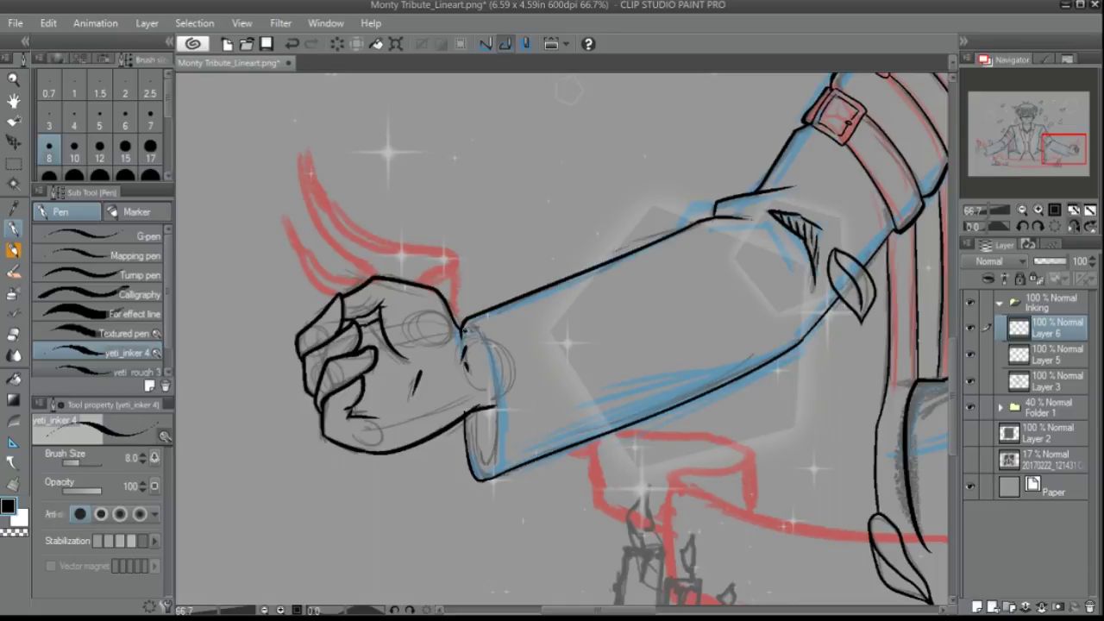
left_click_drag(464, 327, 473, 466)
mouse_move(493, 417)
left_mouse_down()
mouse_move(479, 461)
mouse_move(488, 469)
left_mouse_up()
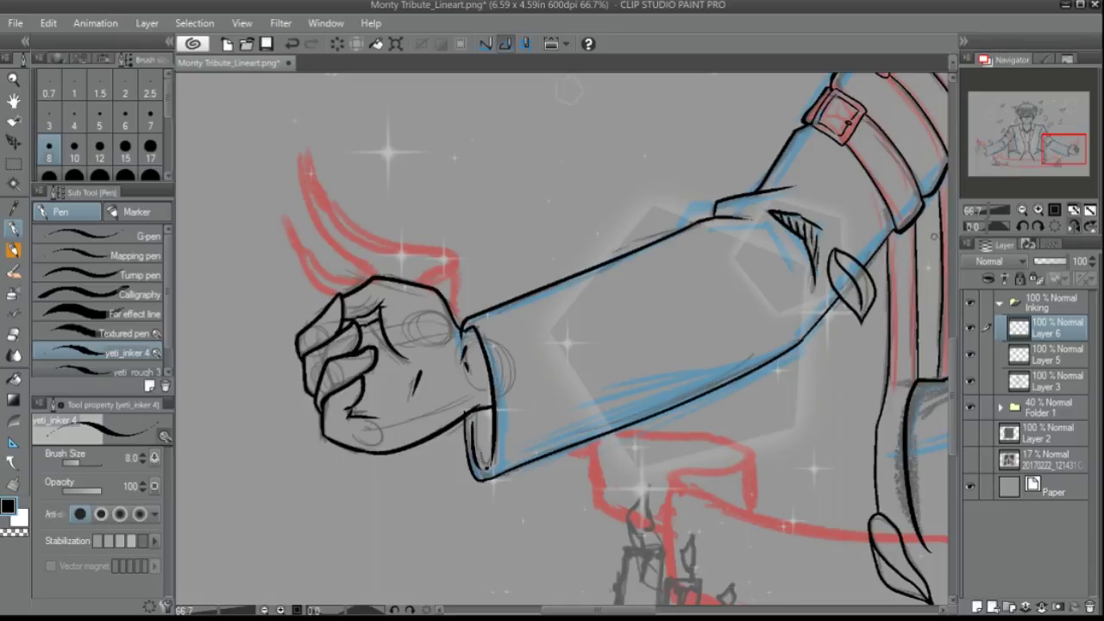
Ink the upper contour of the other hand from its cuff over the knuckles
left_click_drag(1065, 150, 982, 151)
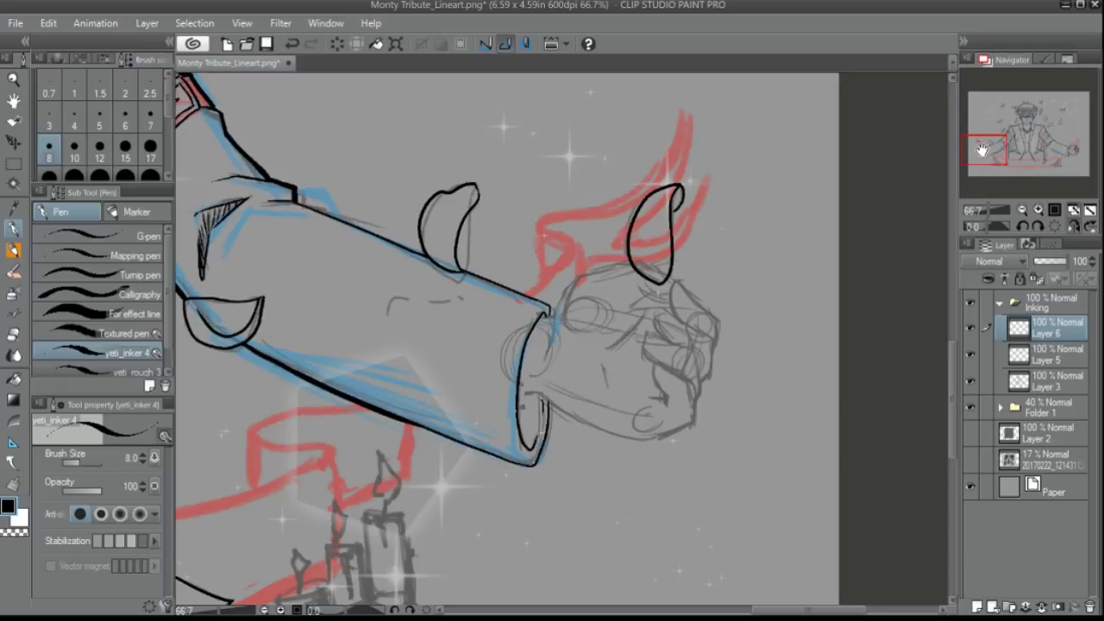
left_click(1039, 213)
left_click_drag(522, 283, 707, 229)
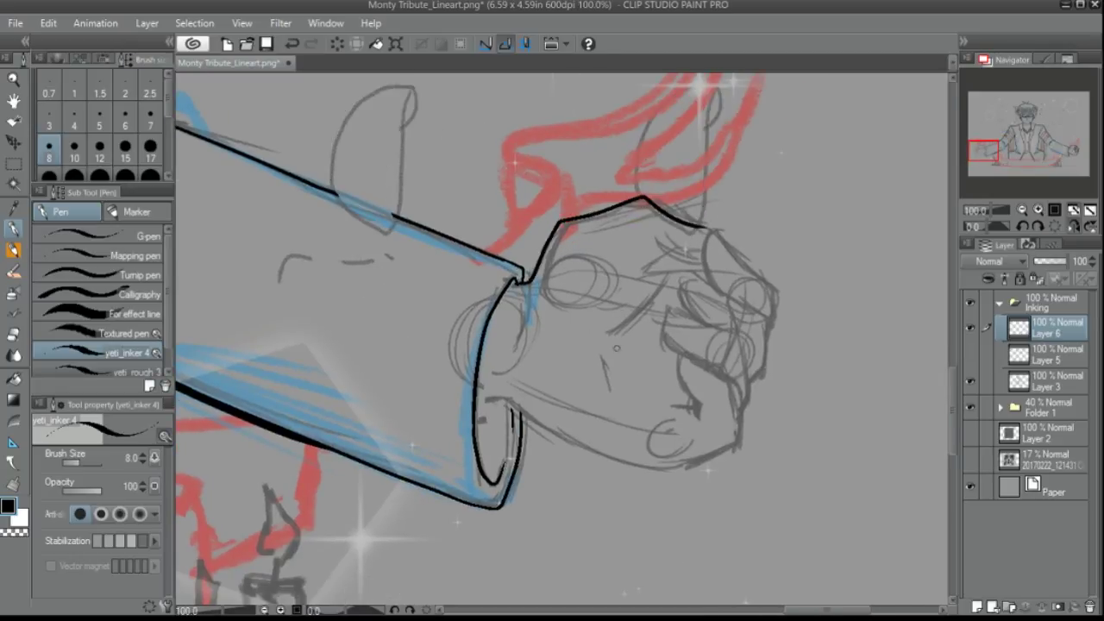
mouse_move(477, 401)
left_mouse_down()
mouse_move(701, 455)
mouse_move(740, 390)
left_mouse_up()
key("ctrl+z")
key("ctrl+z")
Flip the canvas view horizontally and ink this hand's underside, palm crease and lower curled fingers
left_click(1073, 228)
mouse_move(649, 401)
left_mouse_down()
mouse_move(388, 436)
mouse_move(424, 412)
left_mouse_up()
left_click_drag(542, 340, 516, 387)
left_click_drag(379, 400, 446, 353)
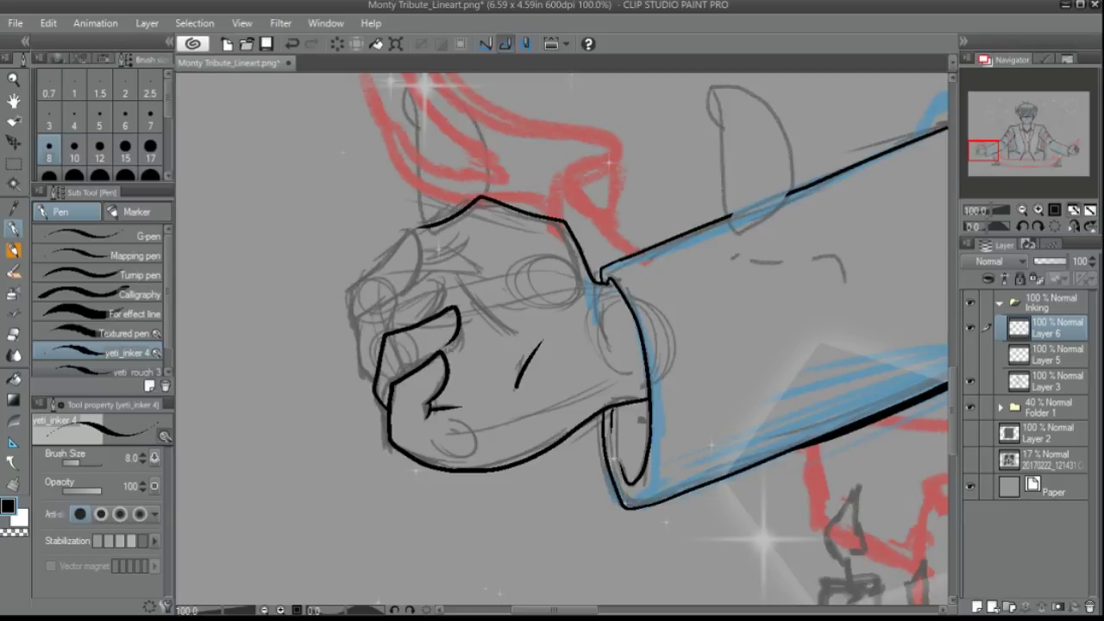
Ink the remaining upper fingers and the thumb-side palm creases of this hand, redoing stray strokes
left_click_drag(372, 381, 440, 274)
key("ctrl+z")
mouse_move(357, 321)
left_mouse_down()
mouse_move(372, 381)
mouse_move(444, 316)
mouse_move(427, 259)
mouse_move(476, 259)
left_mouse_up()
key("ctrl+z")
mouse_move(477, 259)
left_mouse_down()
mouse_move(492, 263)
mouse_move(514, 323)
left_mouse_up()
left_click_drag(428, 267, 492, 259)
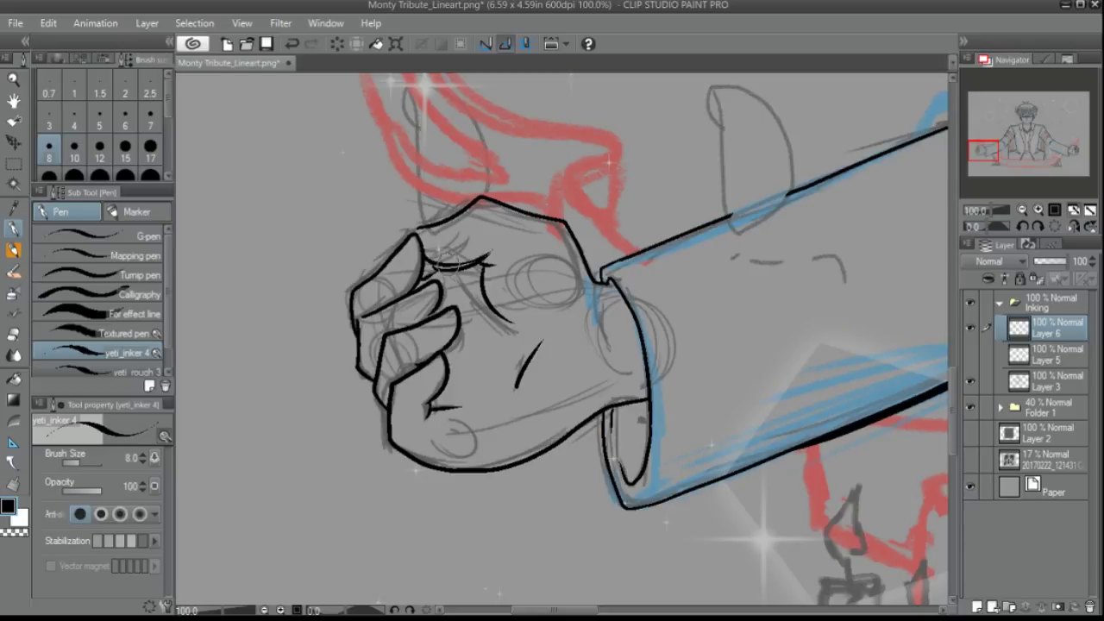
key("ctrl+z")
key("ctrl+z")
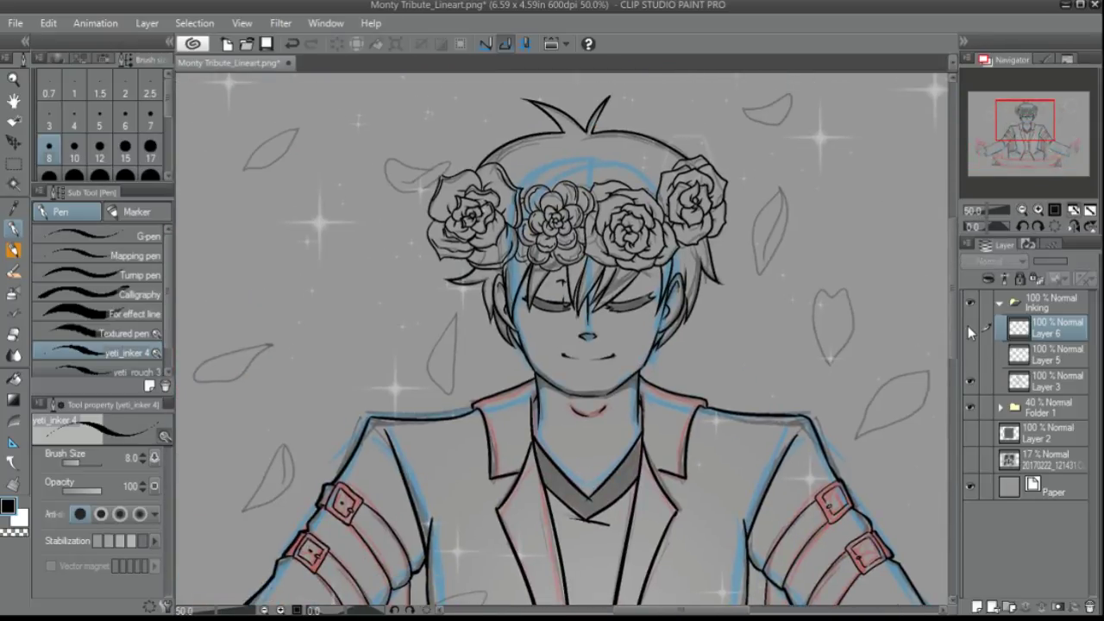
Move Layer 6 below Layer 5 and place a two-line symmetrical ruler vertically through the centre of the figure
left_click_drag(967, 326, 970, 353)
mouse_move(1026, 121)
left_mouse_down()
mouse_move(1032, 130)
mouse_move(1031, 117)
left_mouse_up()
scroll(1032, 129, "down", 1)
left_click(14, 441)
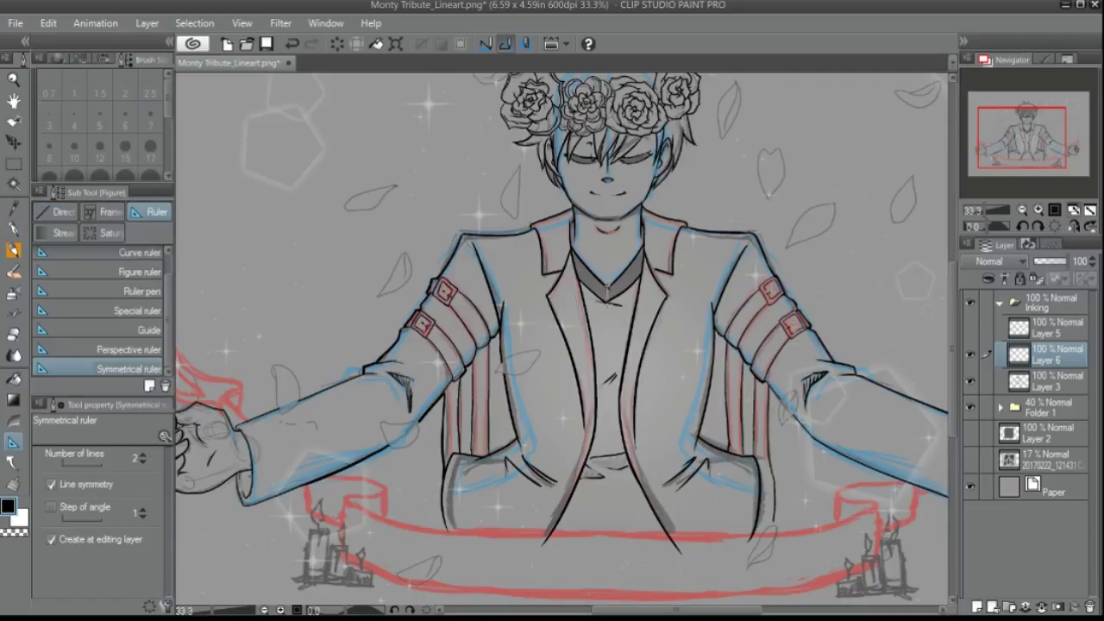
key("ctrl+z")
key("ctrl+y")
scroll(449, 216, "up", 2)
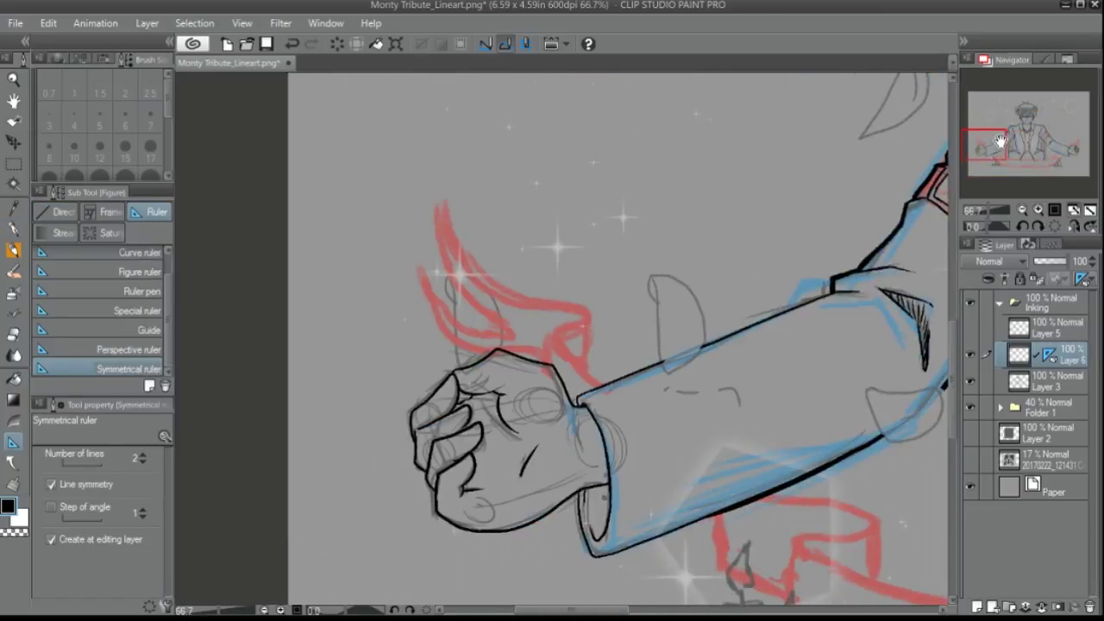
Ink the two pointed ribbon tails above the clenched hand with the size 8 pen, using the symmetry ruler
key("p")
key("ctrl+z")
key("bracketleft")
key("bracketleft")
key("bracketleft")
left_click_drag(445, 202, 522, 335)
left_click_drag(412, 258, 524, 336)
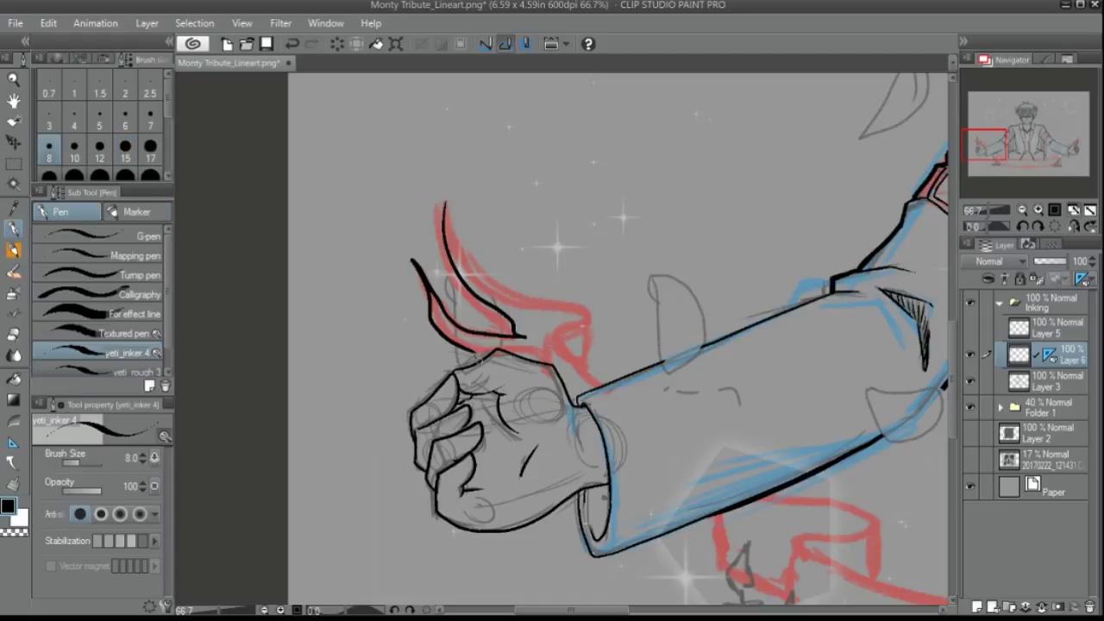
Ink the upper edge of the wrist ribbon and its folded end running down to the sleeve
mouse_move(445, 203)
left_mouse_down()
mouse_move(594, 316)
mouse_move(591, 357)
left_mouse_up()
left_click_drag(573, 354, 620, 384)
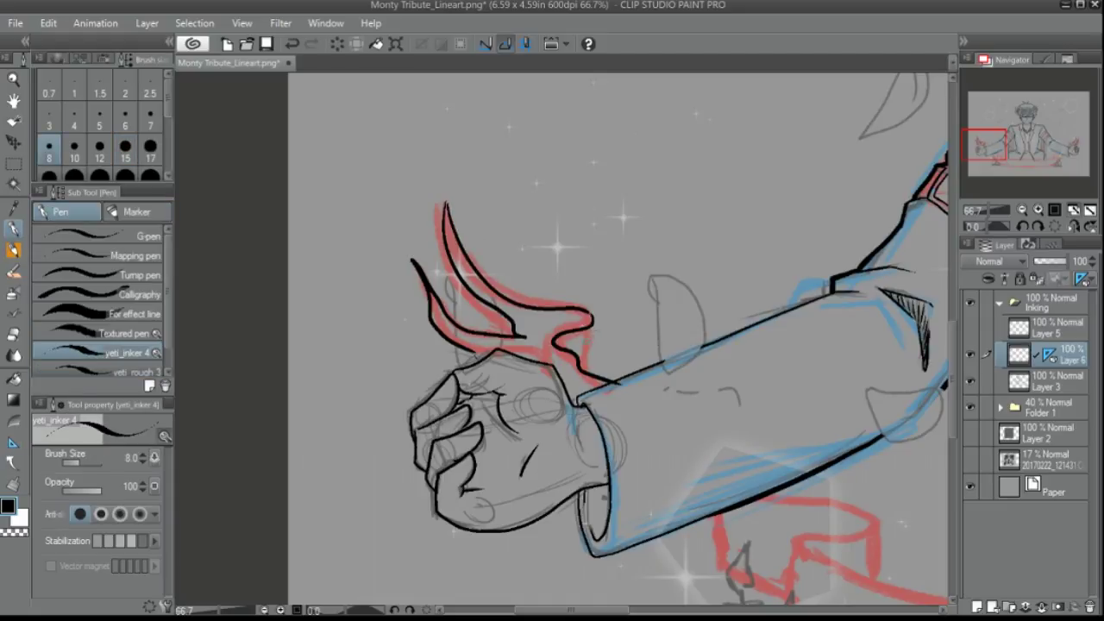
left_click_drag(593, 315, 596, 384)
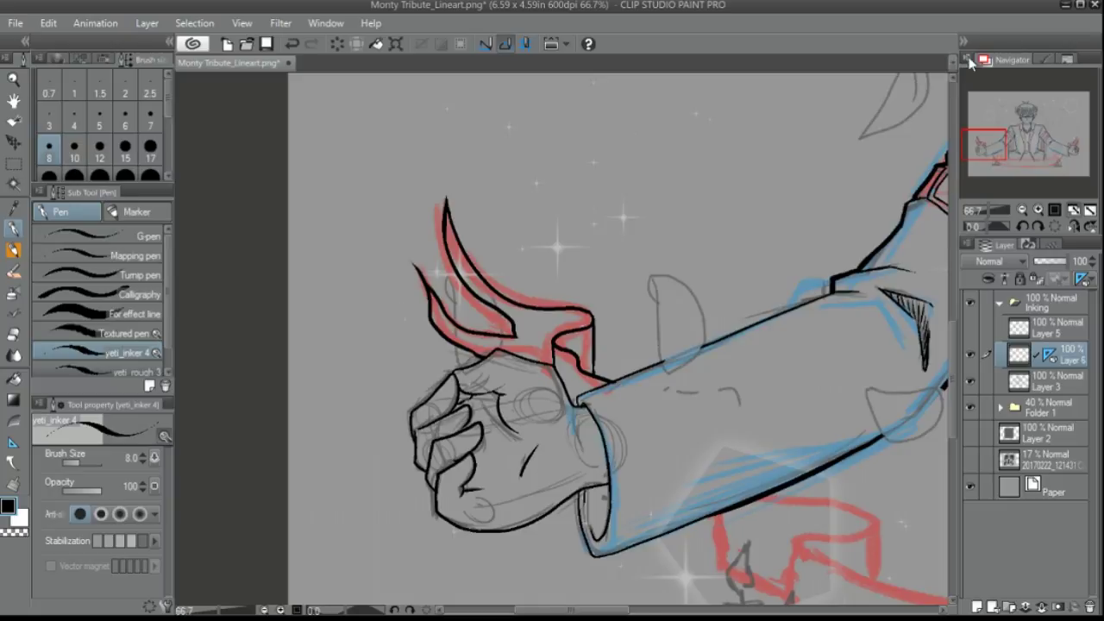
Ink the banner's folded end below the forearm, with its back piece, curled top edge and vertical front edge
left_click_drag(985, 145, 997, 157)
left_click_drag(556, 326, 636, 412)
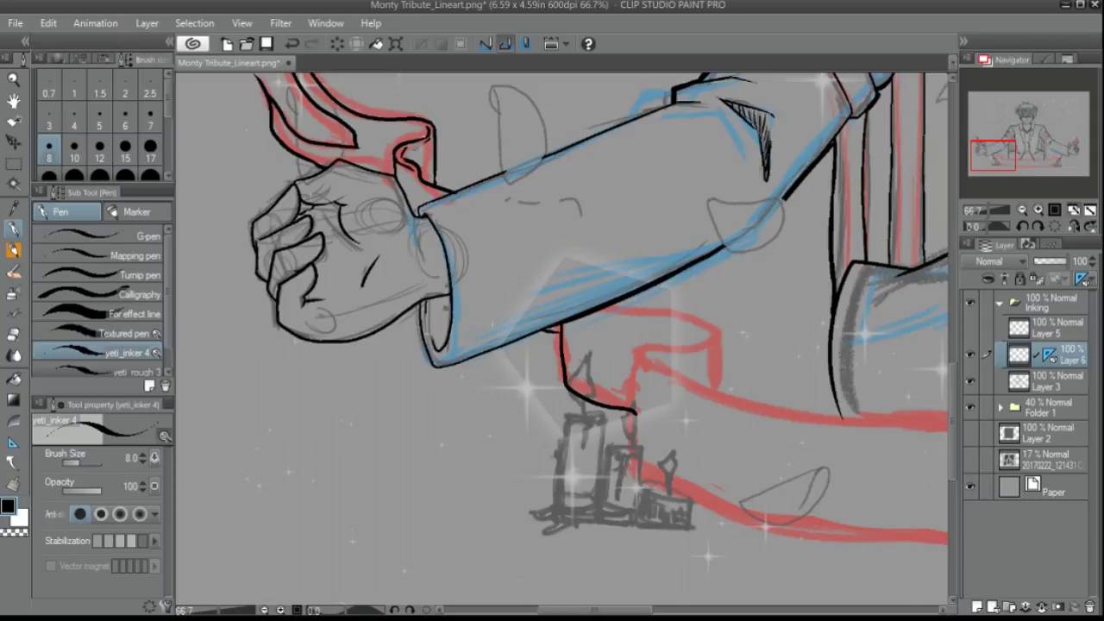
left_click_drag(1026, 132, 1029, 135)
mouse_move(569, 293)
left_mouse_down()
mouse_move(644, 295)
mouse_move(682, 352)
left_mouse_up()
key("ctrl+z")
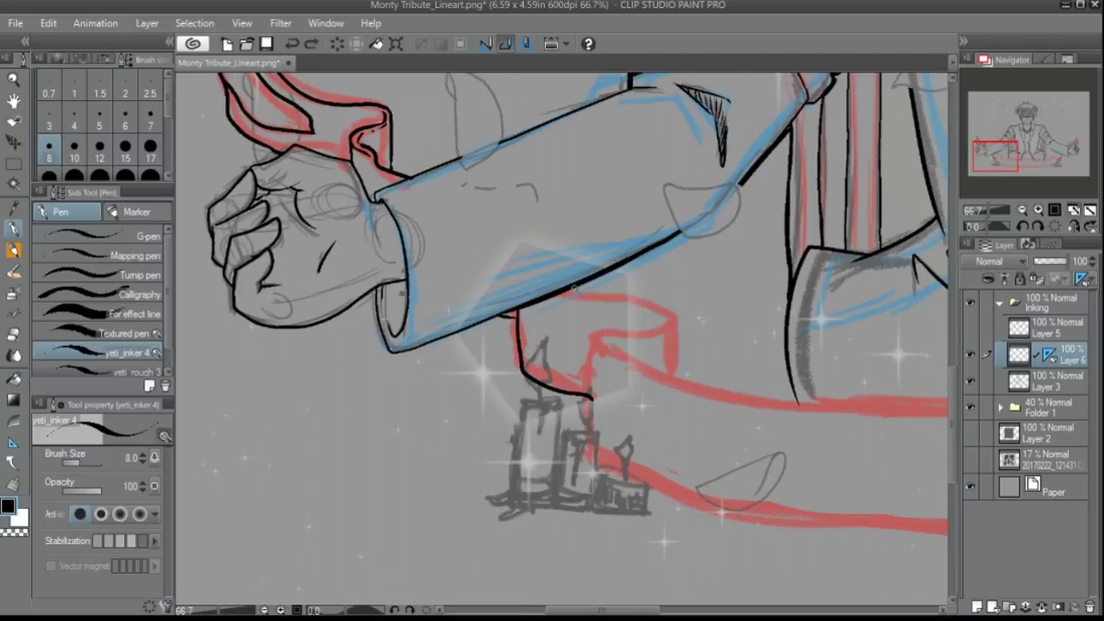
left_click_drag(589, 343, 681, 371)
mouse_move(677, 313)
left_mouse_down()
mouse_move(586, 345)
mouse_move(592, 432)
left_mouse_up()
Ink the banner's long upper and lower edges across the centre line, redoing the upper edge in one sweep
left_click_drag(602, 342, 820, 384)
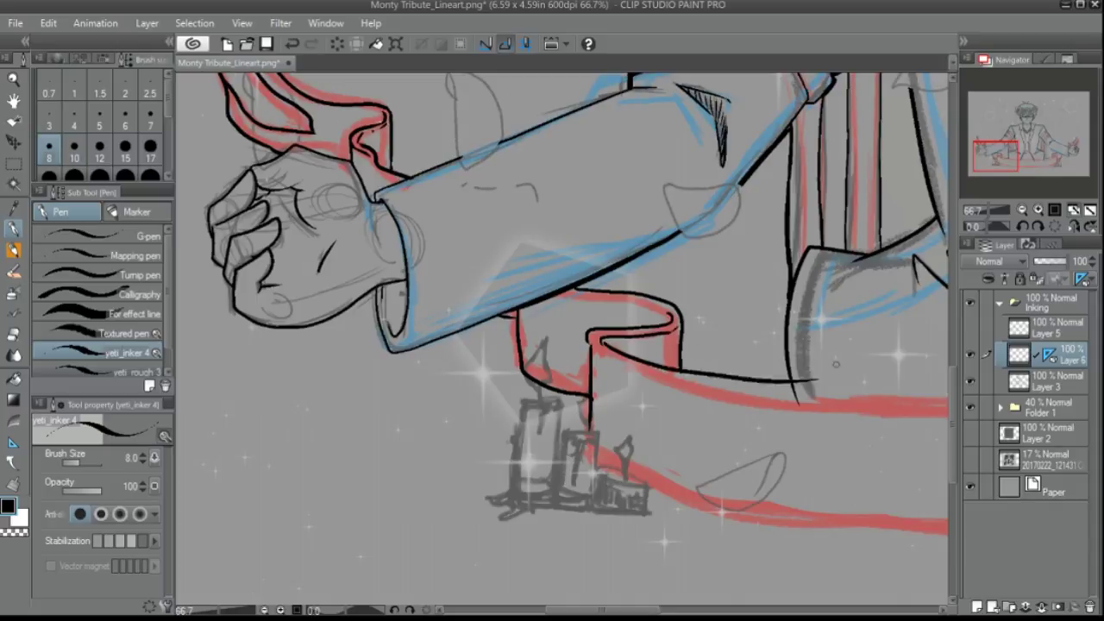
key("ctrl+z")
left_click_drag(989, 102, 990, 109)
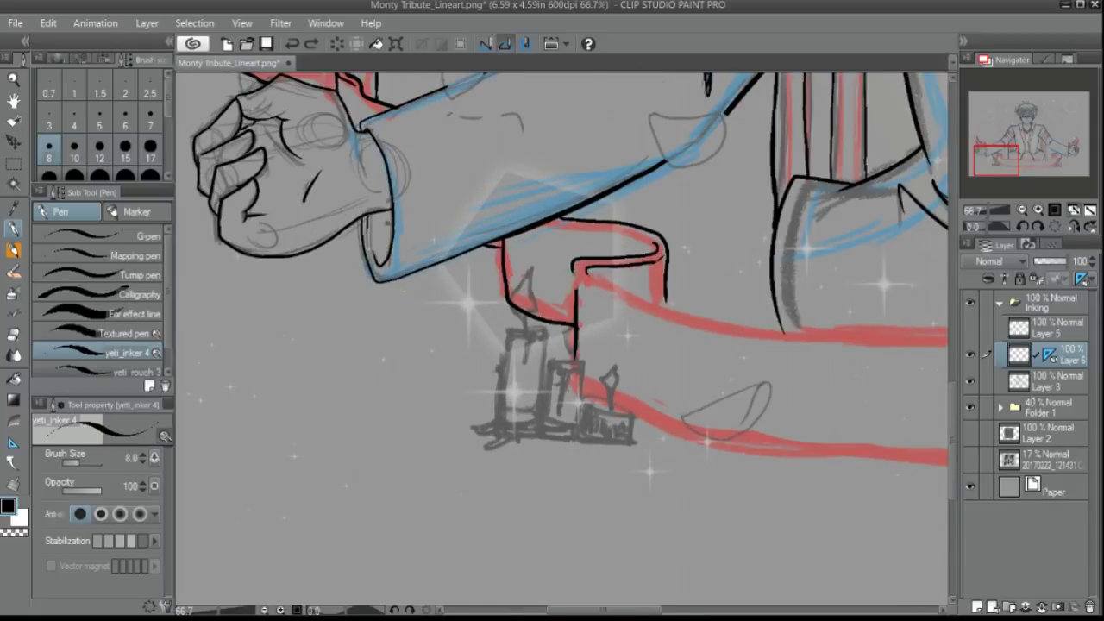
mouse_move(576, 270)
left_mouse_down()
mouse_move(578, 395)
mouse_move(630, 418)
mouse_move(745, 331)
left_mouse_up()
key("ctrl+z")
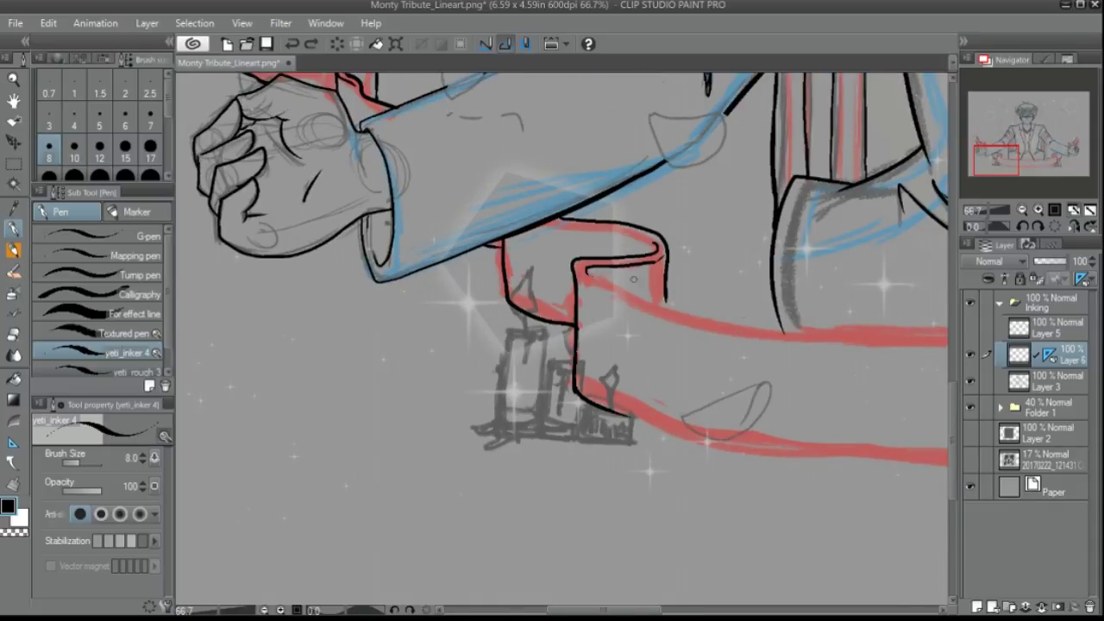
key("ctrl+minus")
key("ctrl+minus")
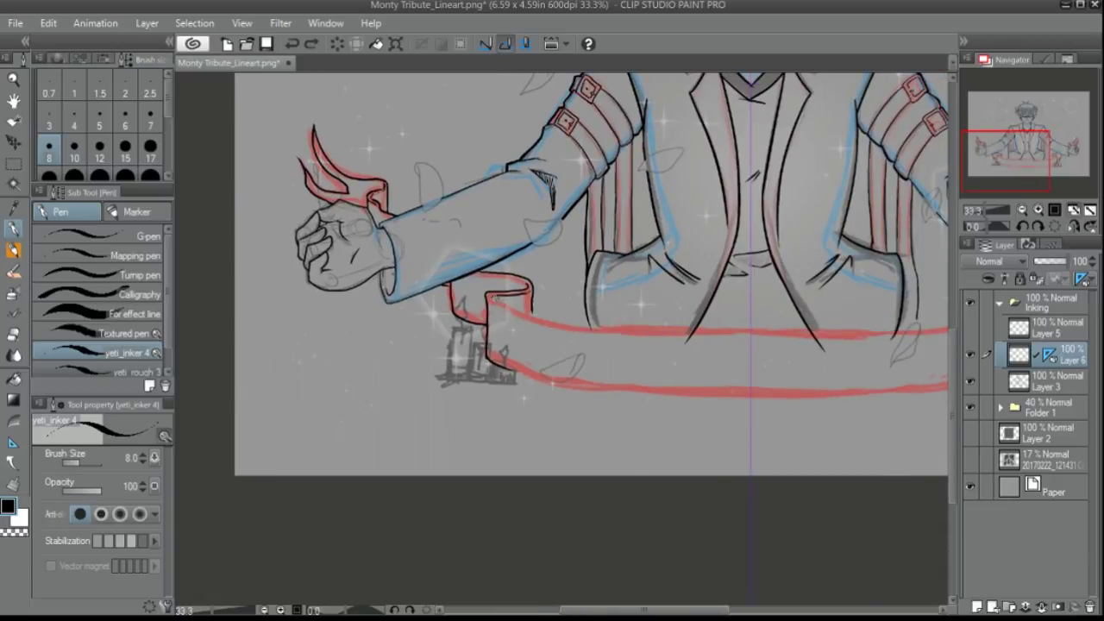
left_click_drag(491, 295, 949, 326)
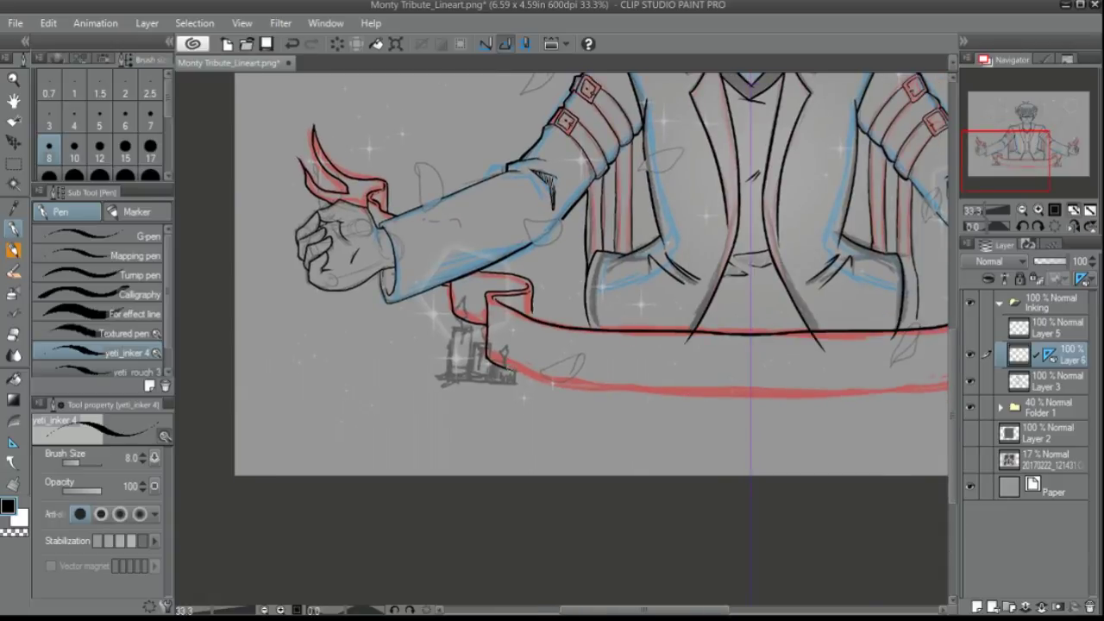
left_click_drag(508, 365, 949, 393)
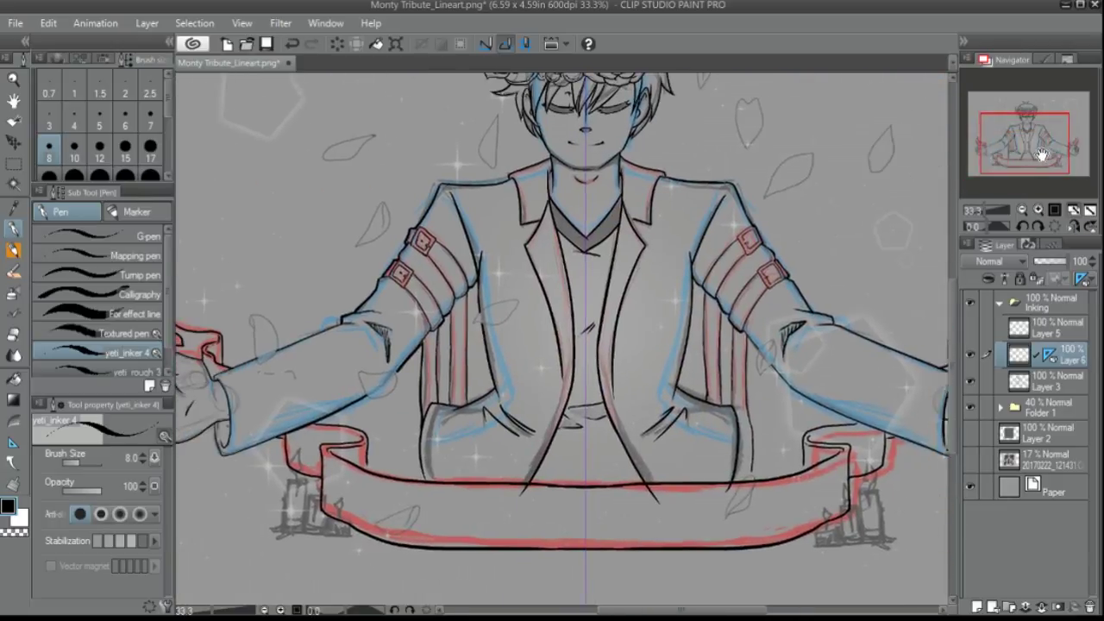
Fill the shaded inside of the banner's fold with vertical hatching lines and close its outer edge
key("ctrl+plus")
key("ctrl+plus")
left_click_drag(1002, 138, 1001, 151)
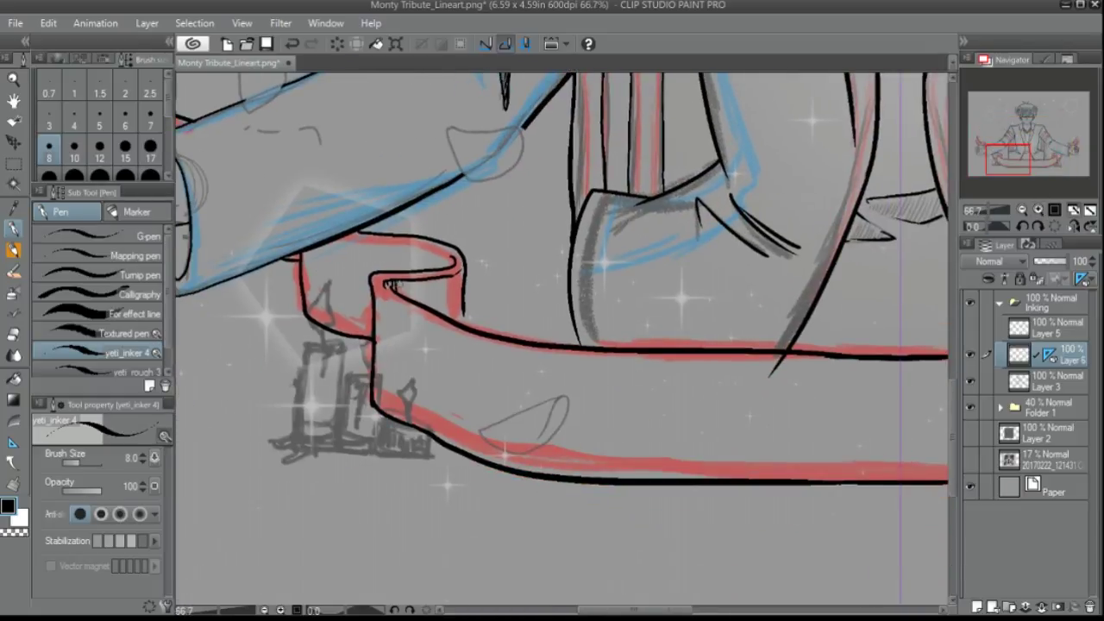
left_click_drag(397, 281, 459, 321)
left_click_drag(454, 262, 466, 324)
Hatch the shaded inside of the wrist ribbon's fold
left_click_drag(1015, 157, 1003, 148)
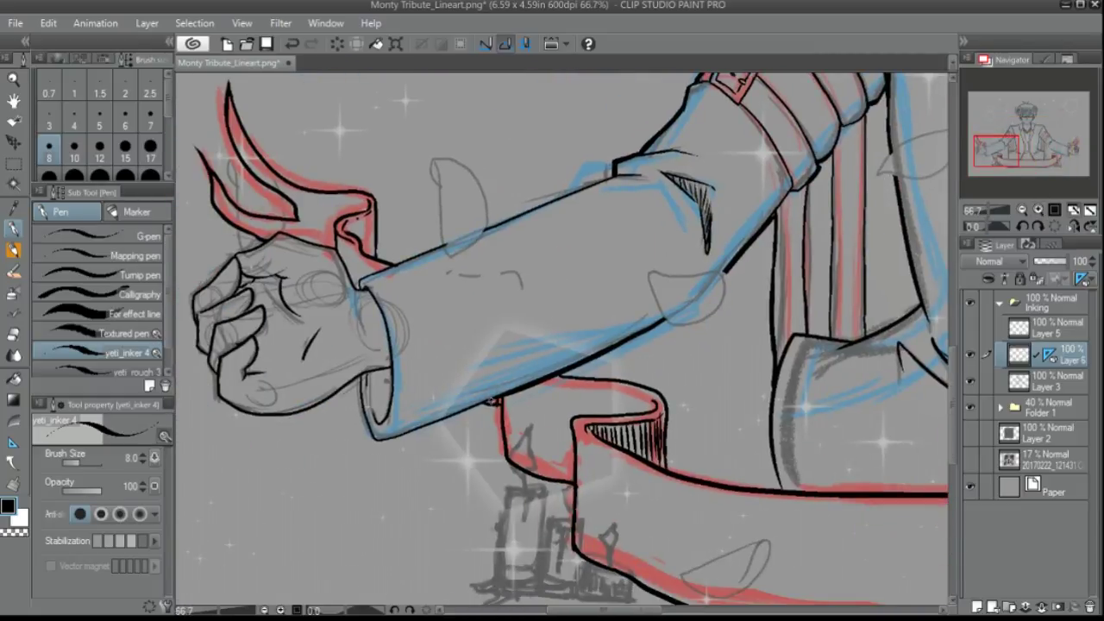
left_click_drag(369, 217, 357, 254)
left_click_drag(376, 211, 368, 252)
On Layer 3, erase the jacket line ends that overlap the banner
mouse_move(996, 151)
left_mouse_down()
mouse_move(1059, 162)
mouse_move(1056, 116)
mouse_move(1063, 165)
mouse_move(1020, 161)
left_mouse_up()
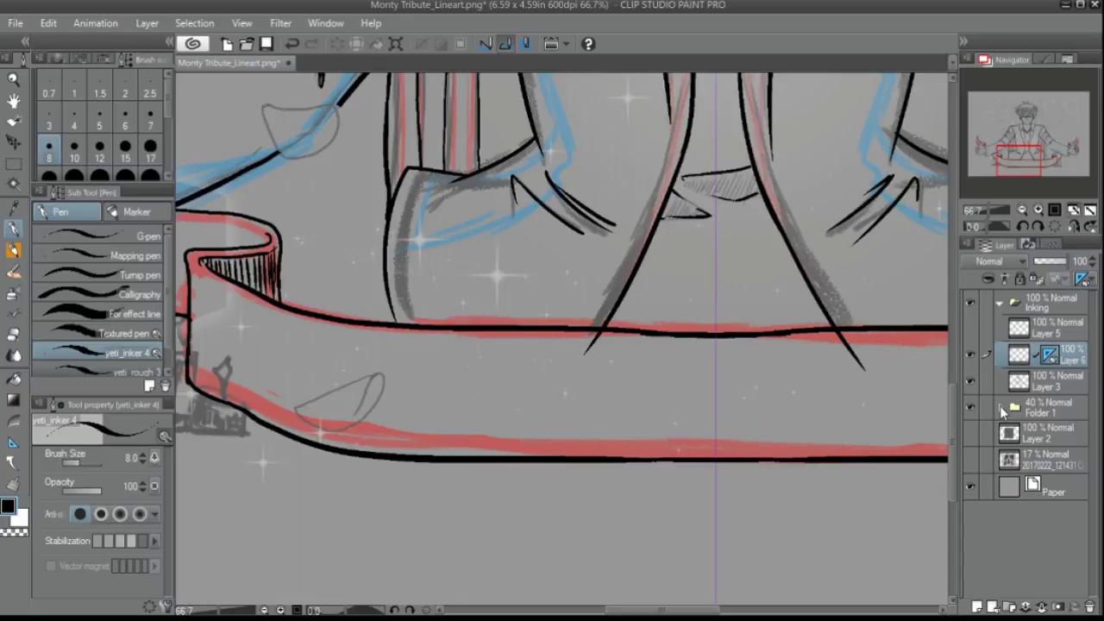
left_click(1035, 380)
left_click_drag(850, 354, 868, 369)
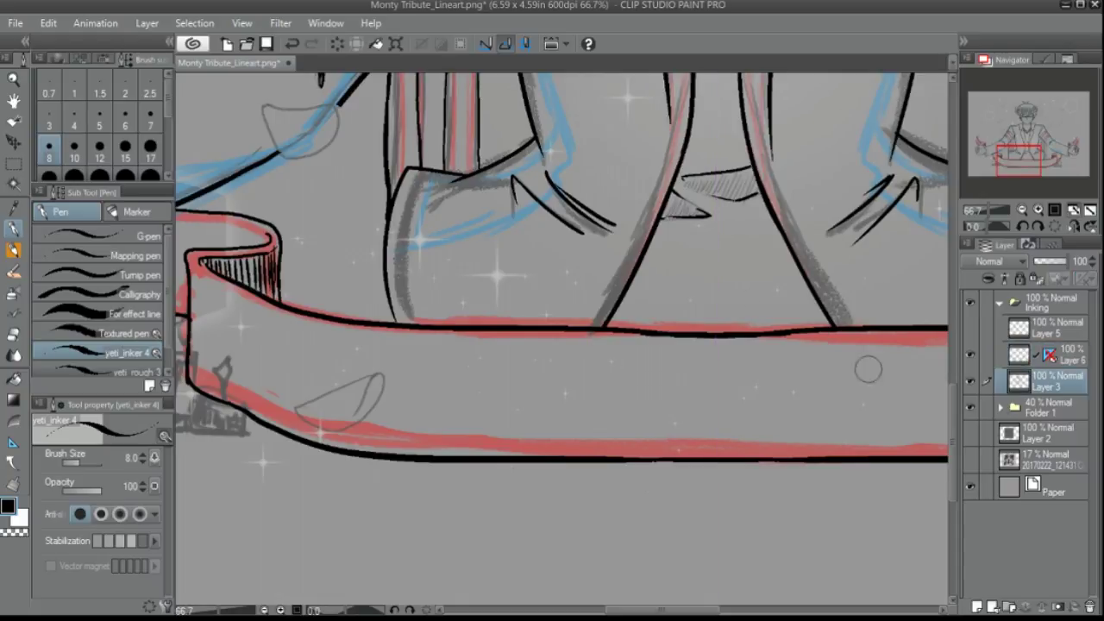
left_click_drag(924, 276, 592, 276)
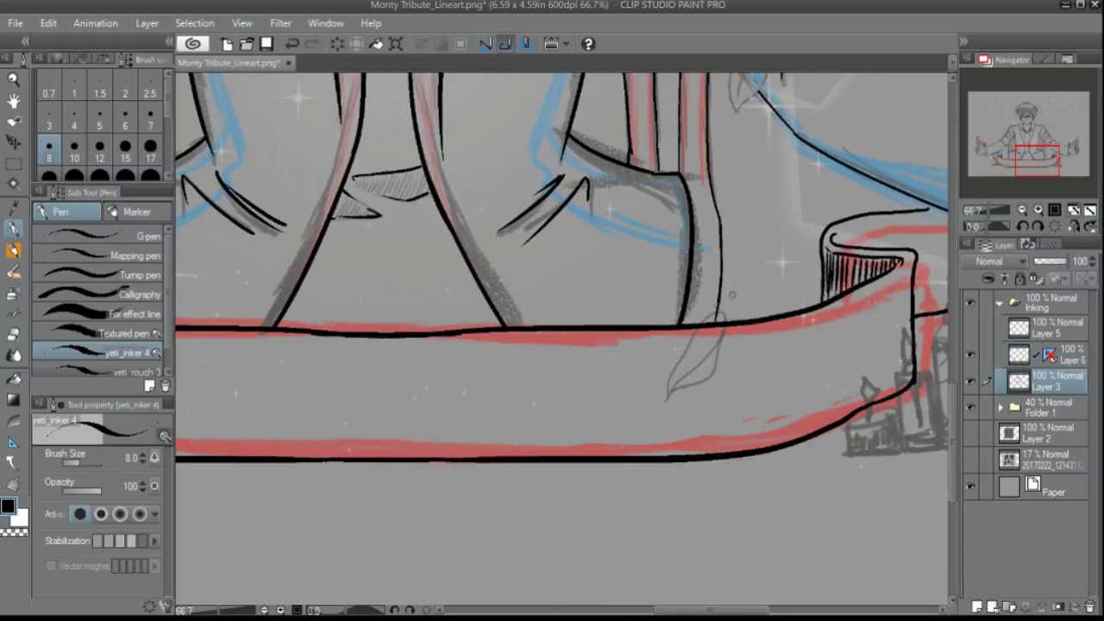